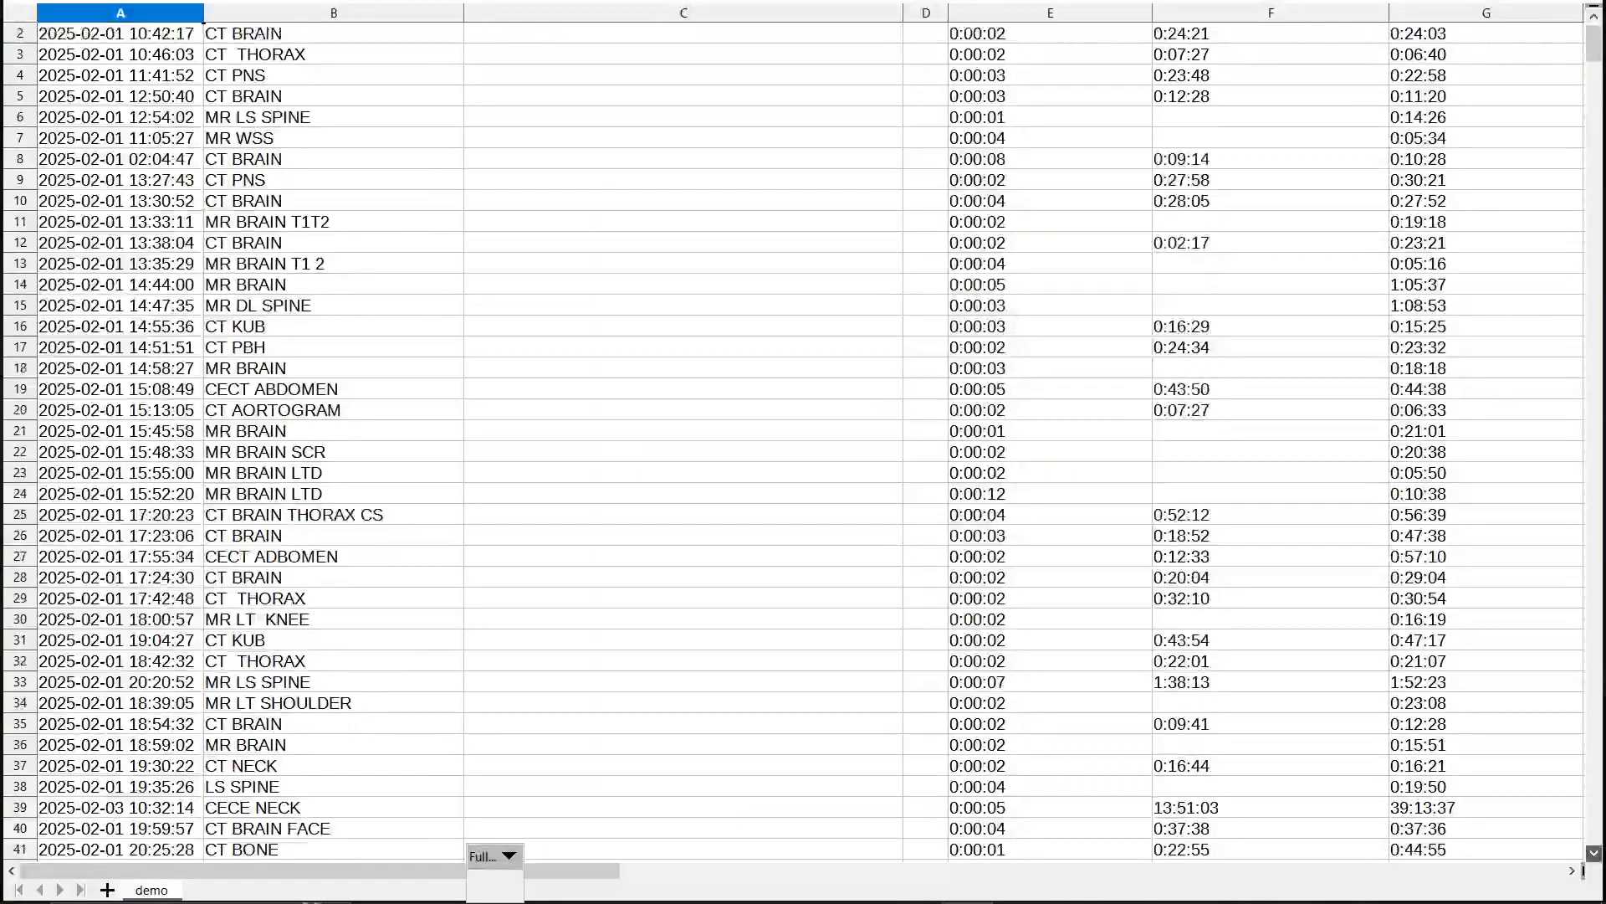
Scroll through the demo spreadsheet's exam records
scroll(803, 441, down, 5)
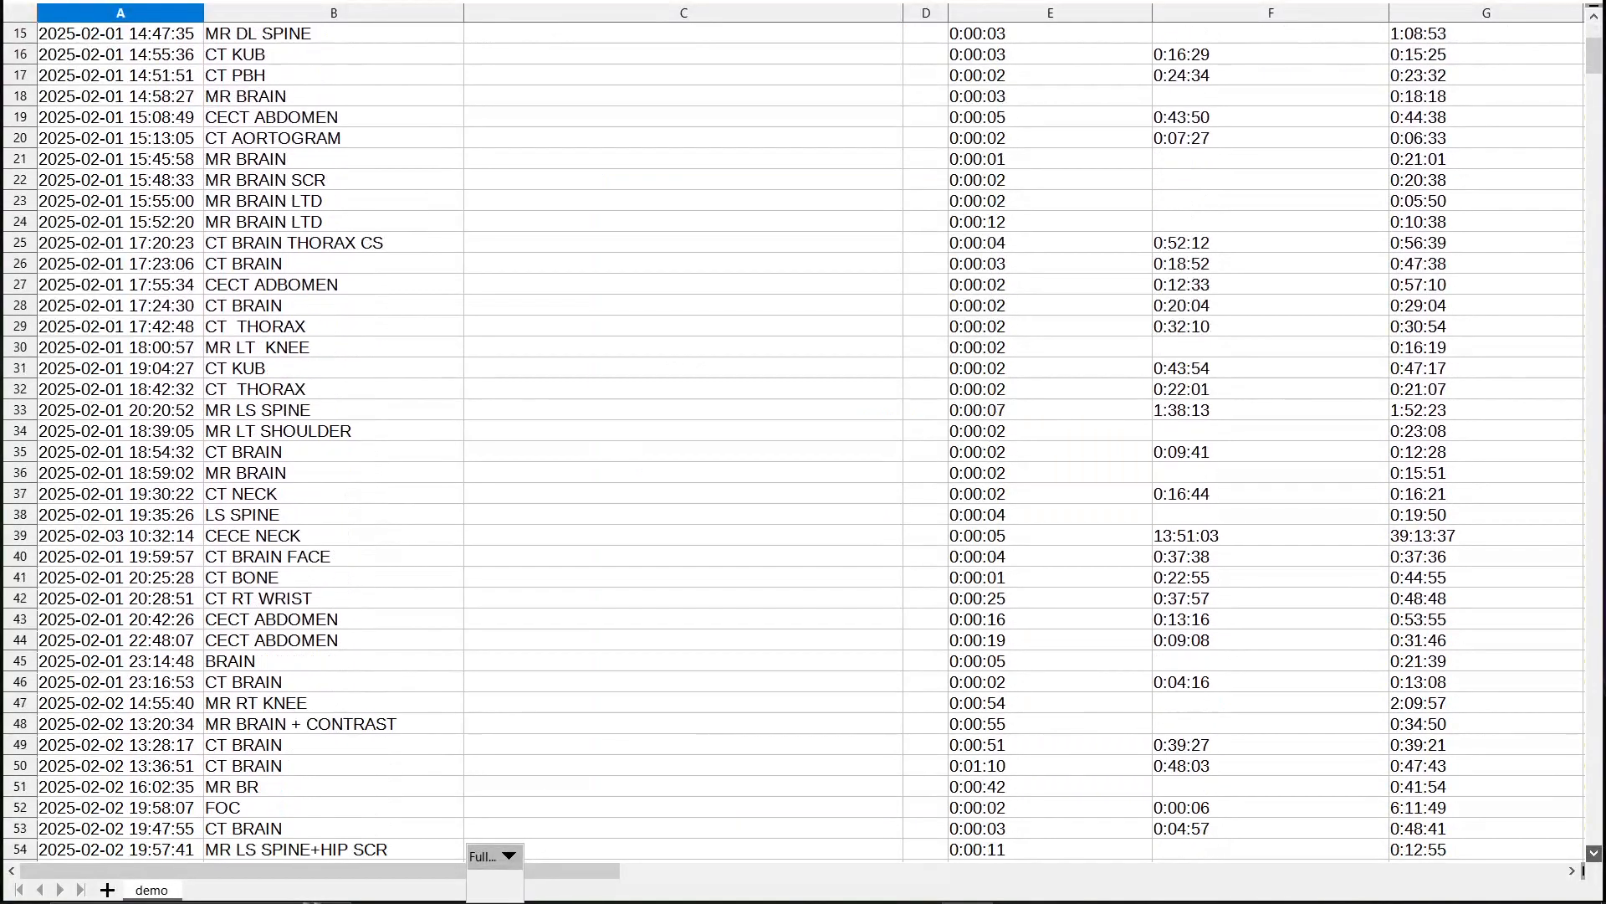
scroll(803, 441, down, 7)
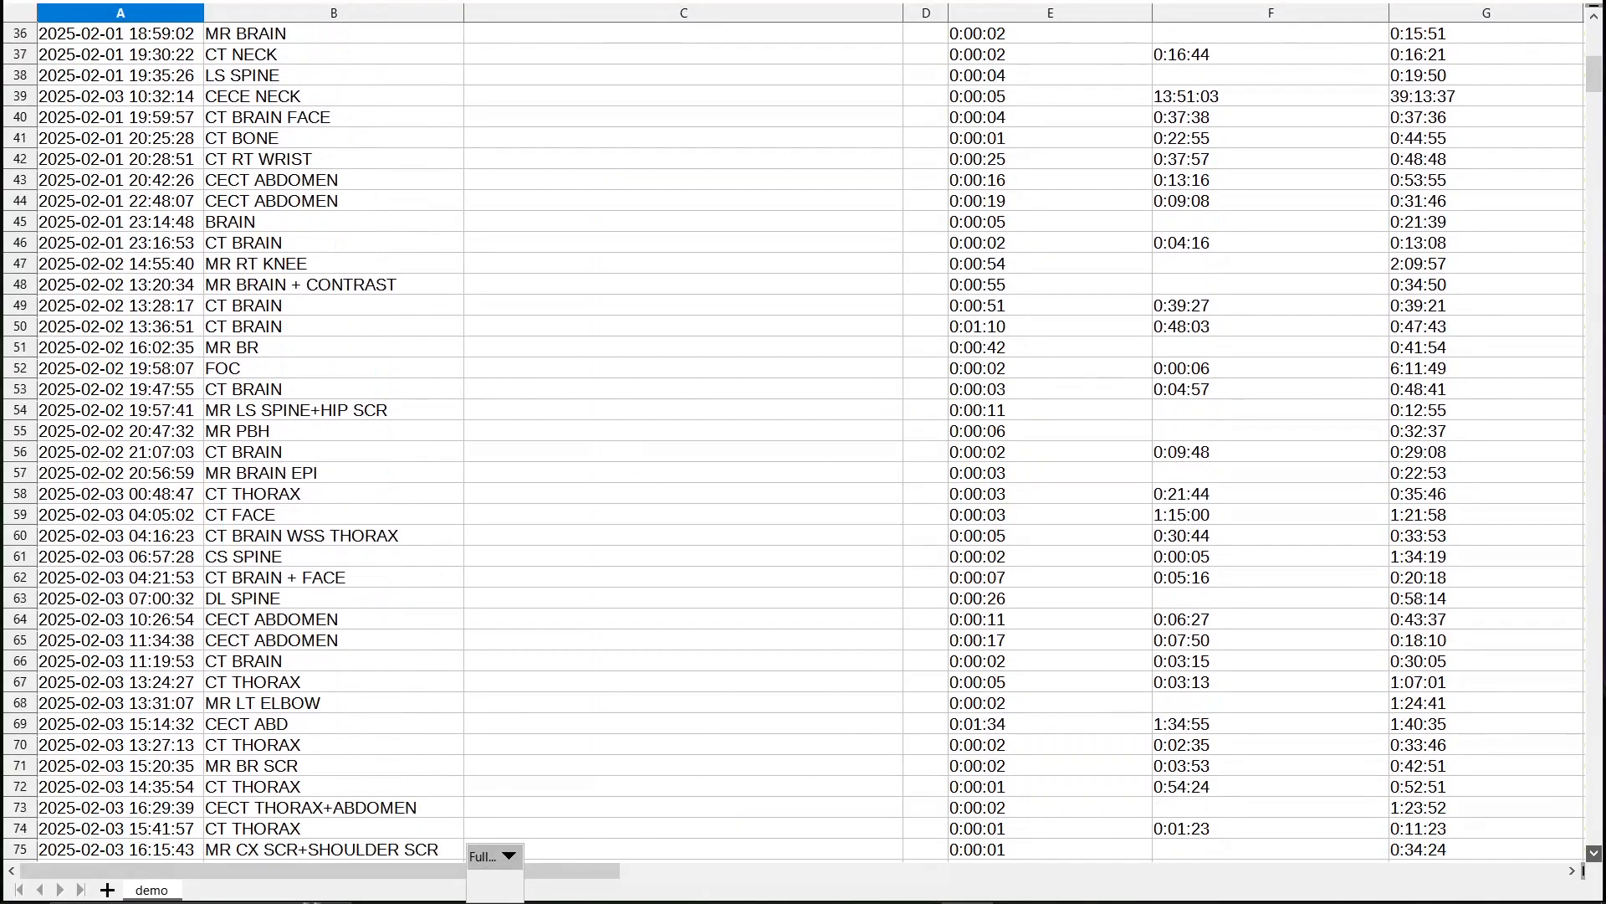
scroll(803, 441, down, 7)
scroll(803, 441, down, 2)
scroll(803, 441, up, 1)
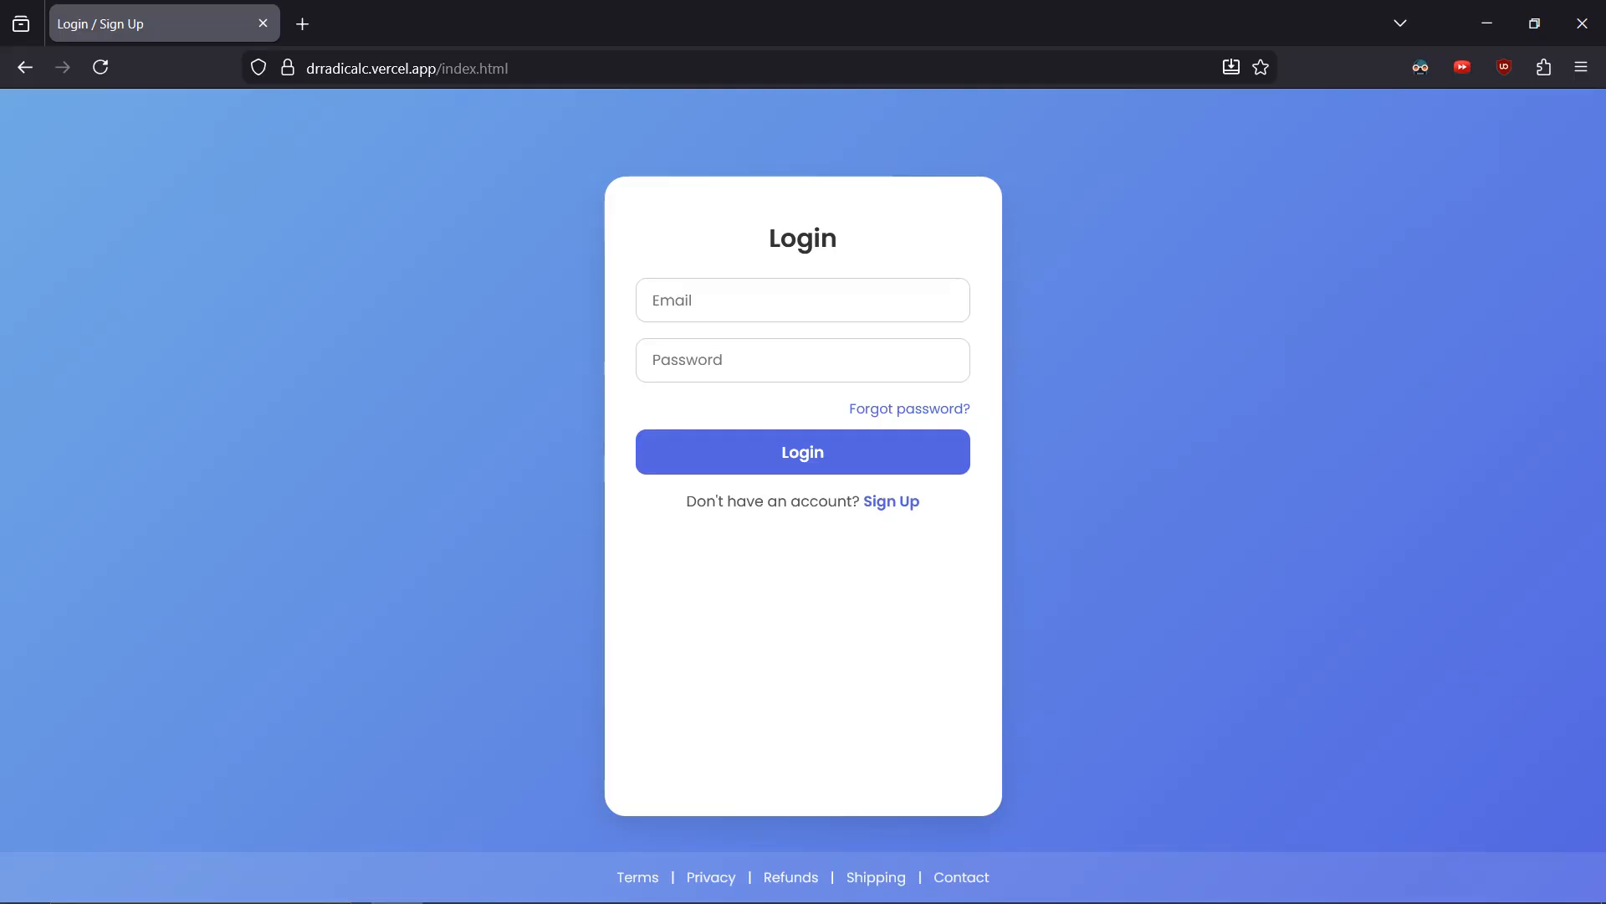
Create a new account with an e-mail address and the account password
click(890, 505)
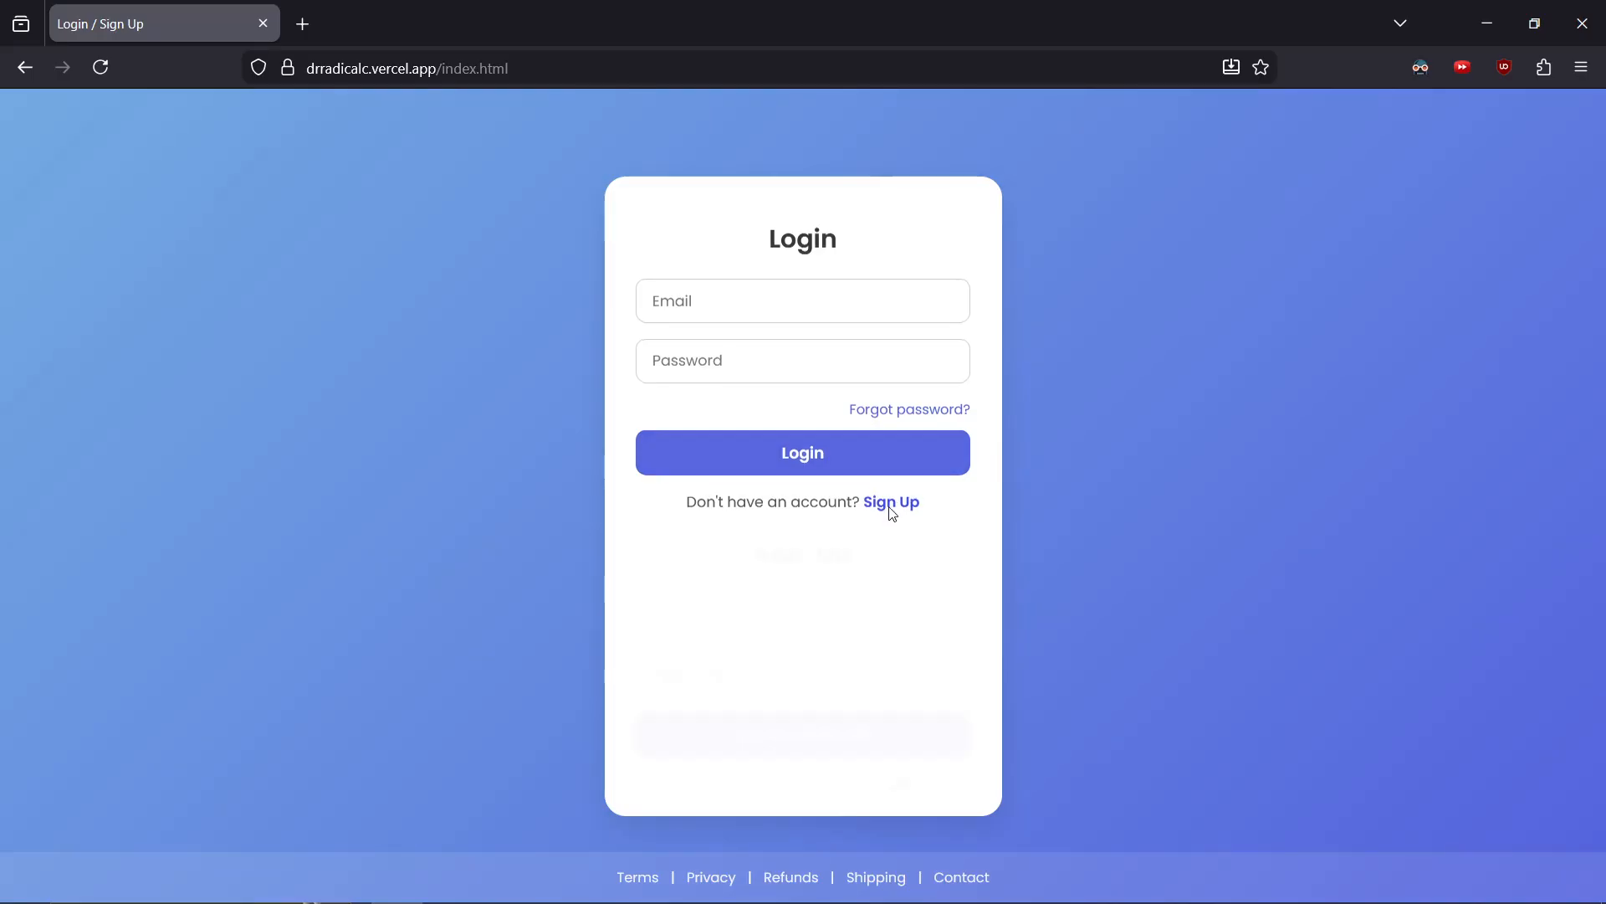
click(779, 601)
text(tes)
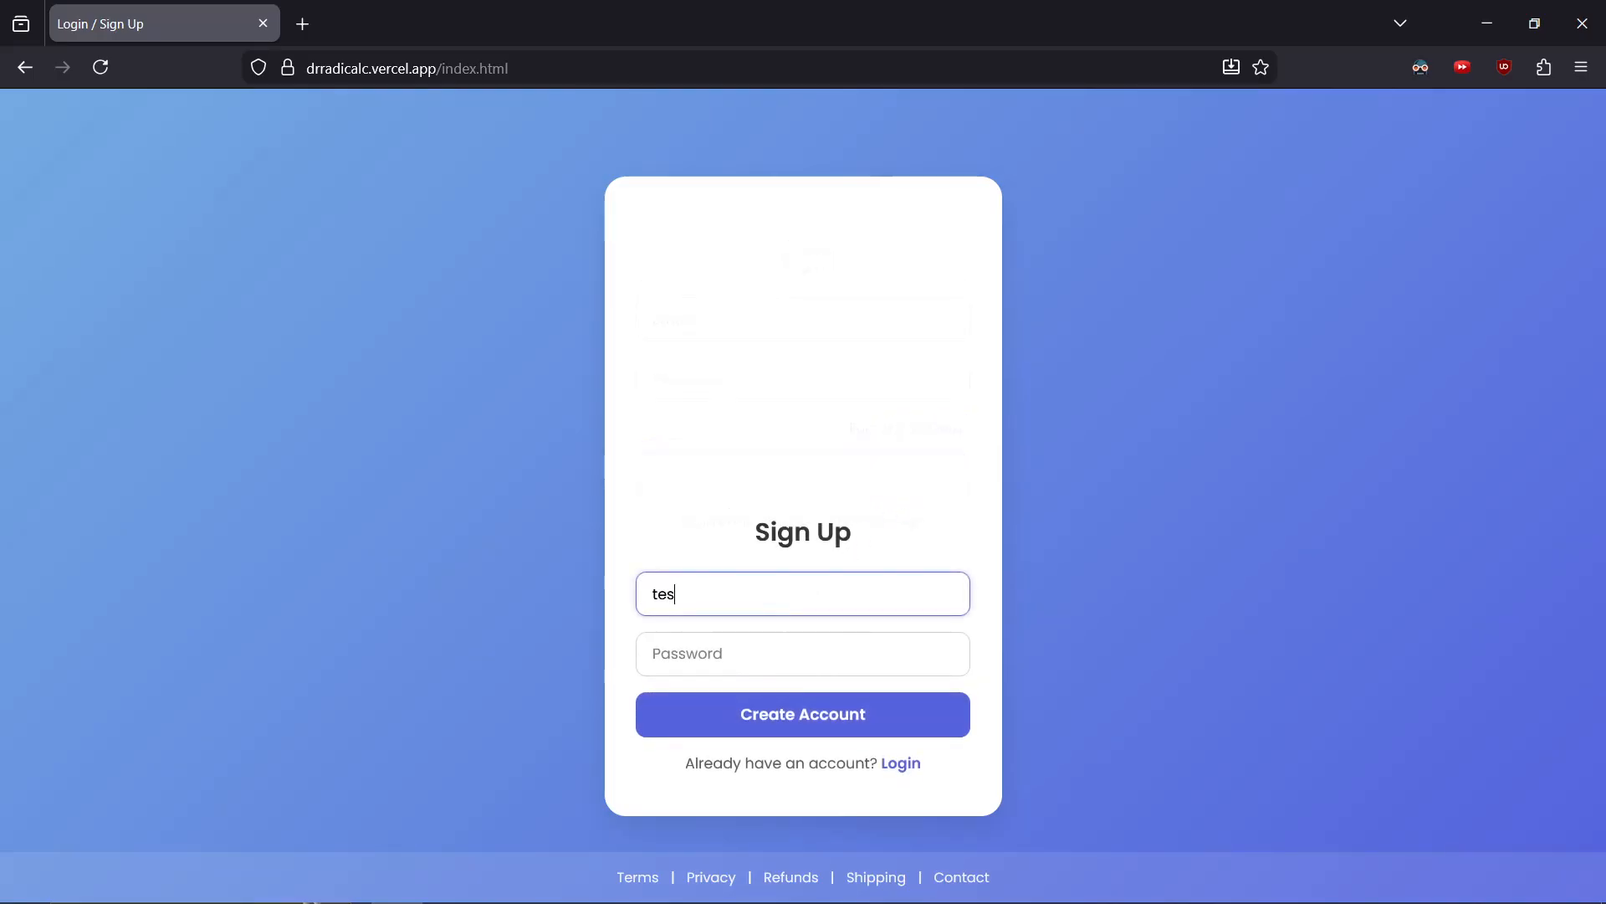
text(t@gmail.com)
key(Tab)
text(123)
key(Return)
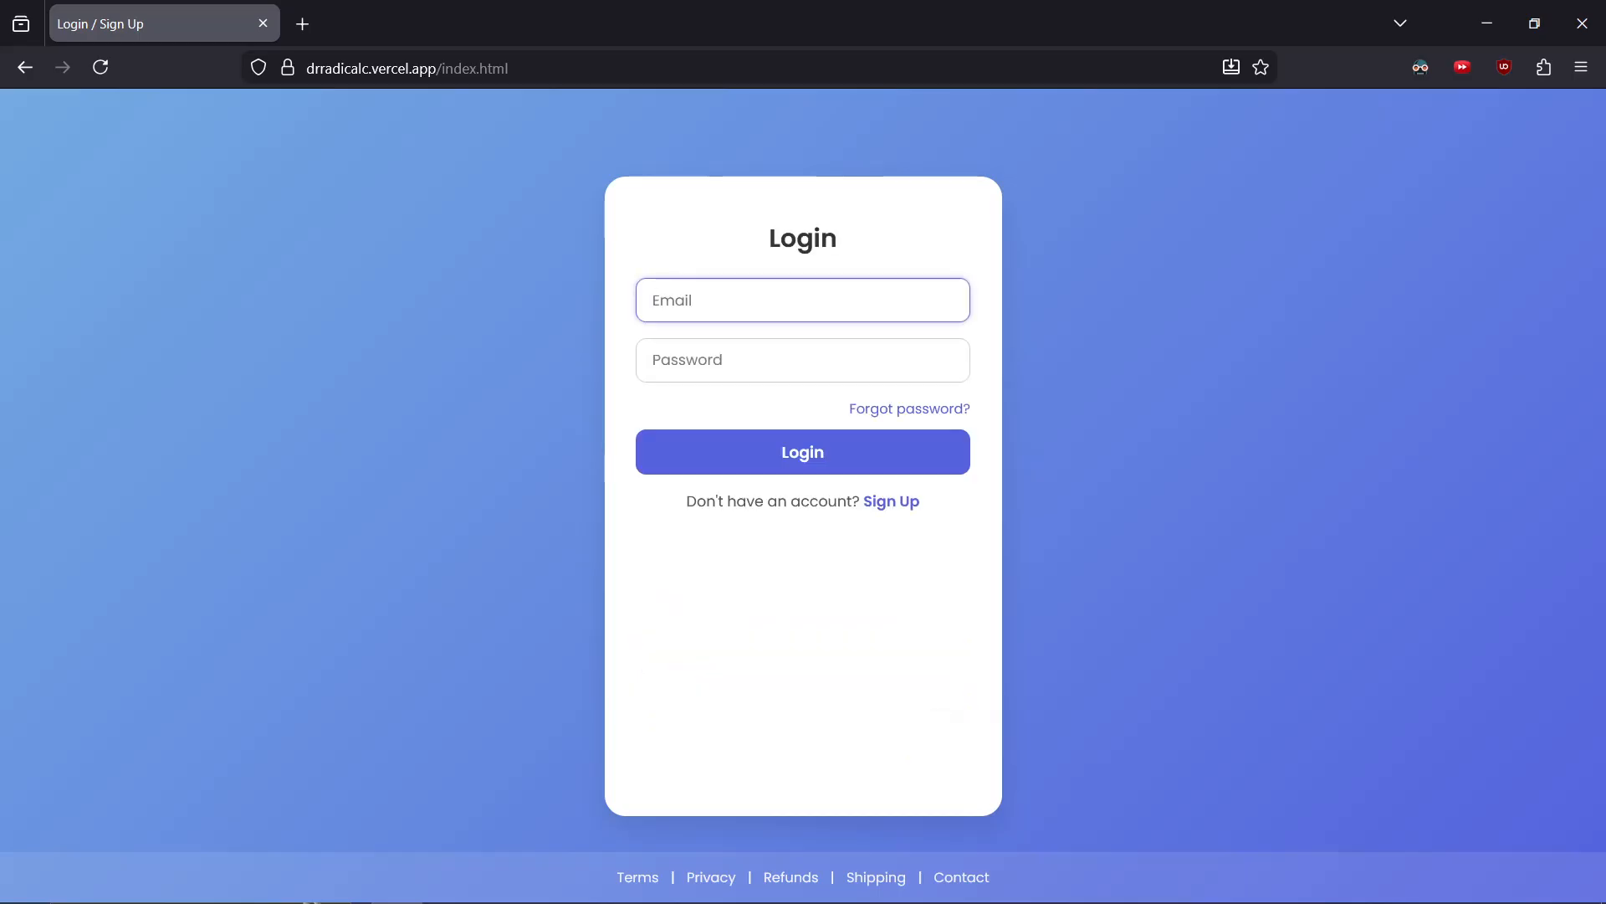
Log in with the new account's e-mail and password
text(test@gmail.com)
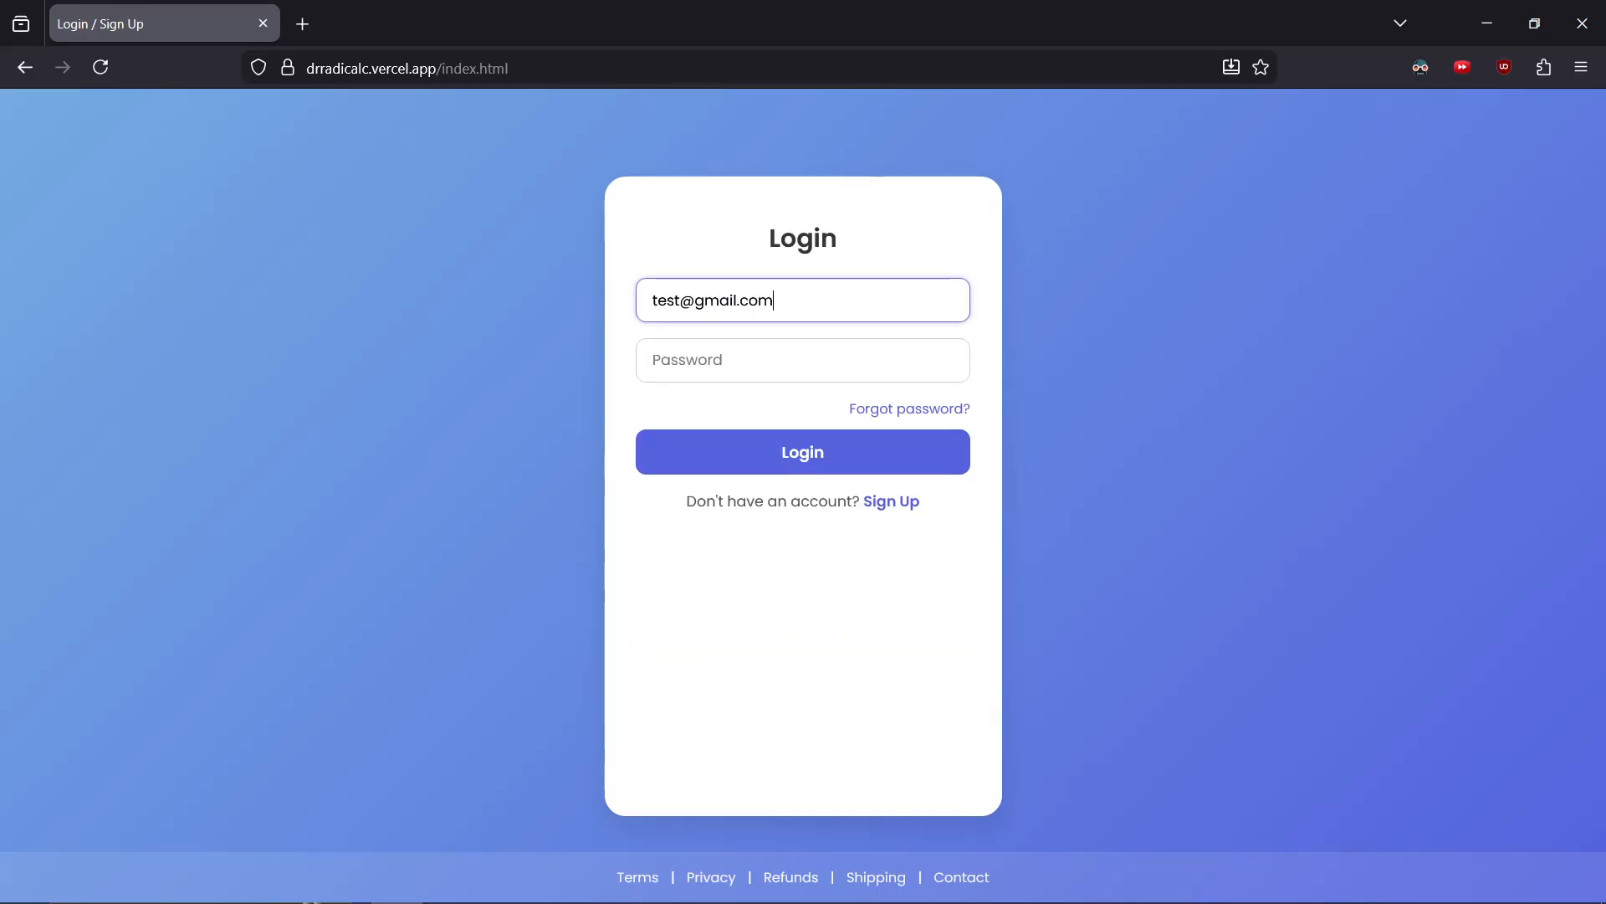
key(Tab)
text(123456)
key(Return)
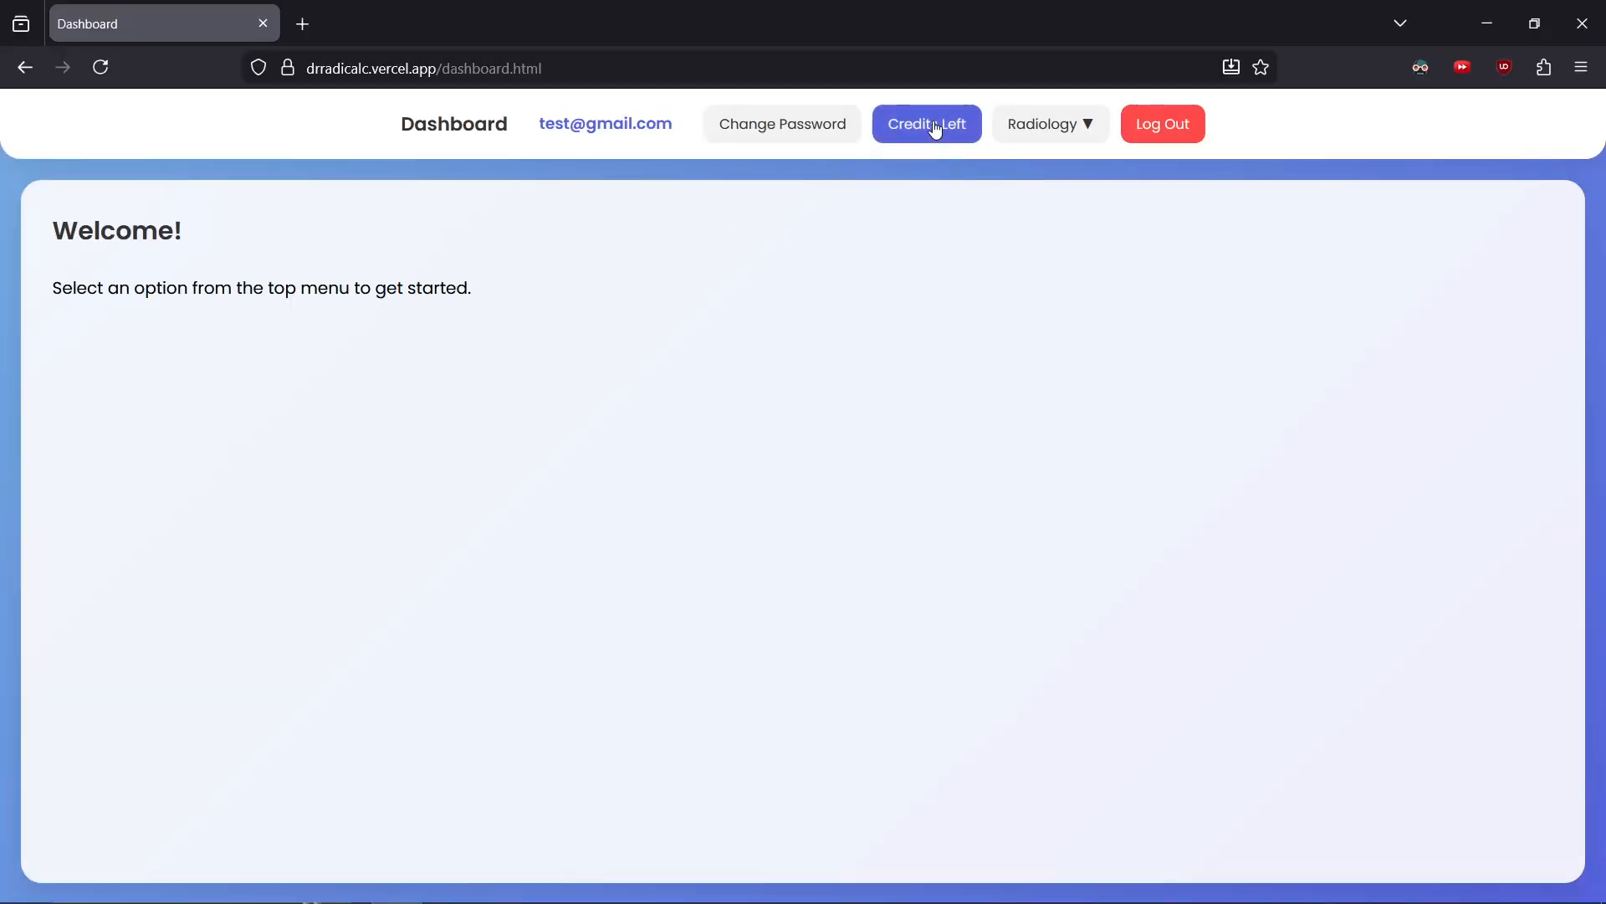
Open the remaining credits page, then the Radiology Start processing upload form
click(936, 128)
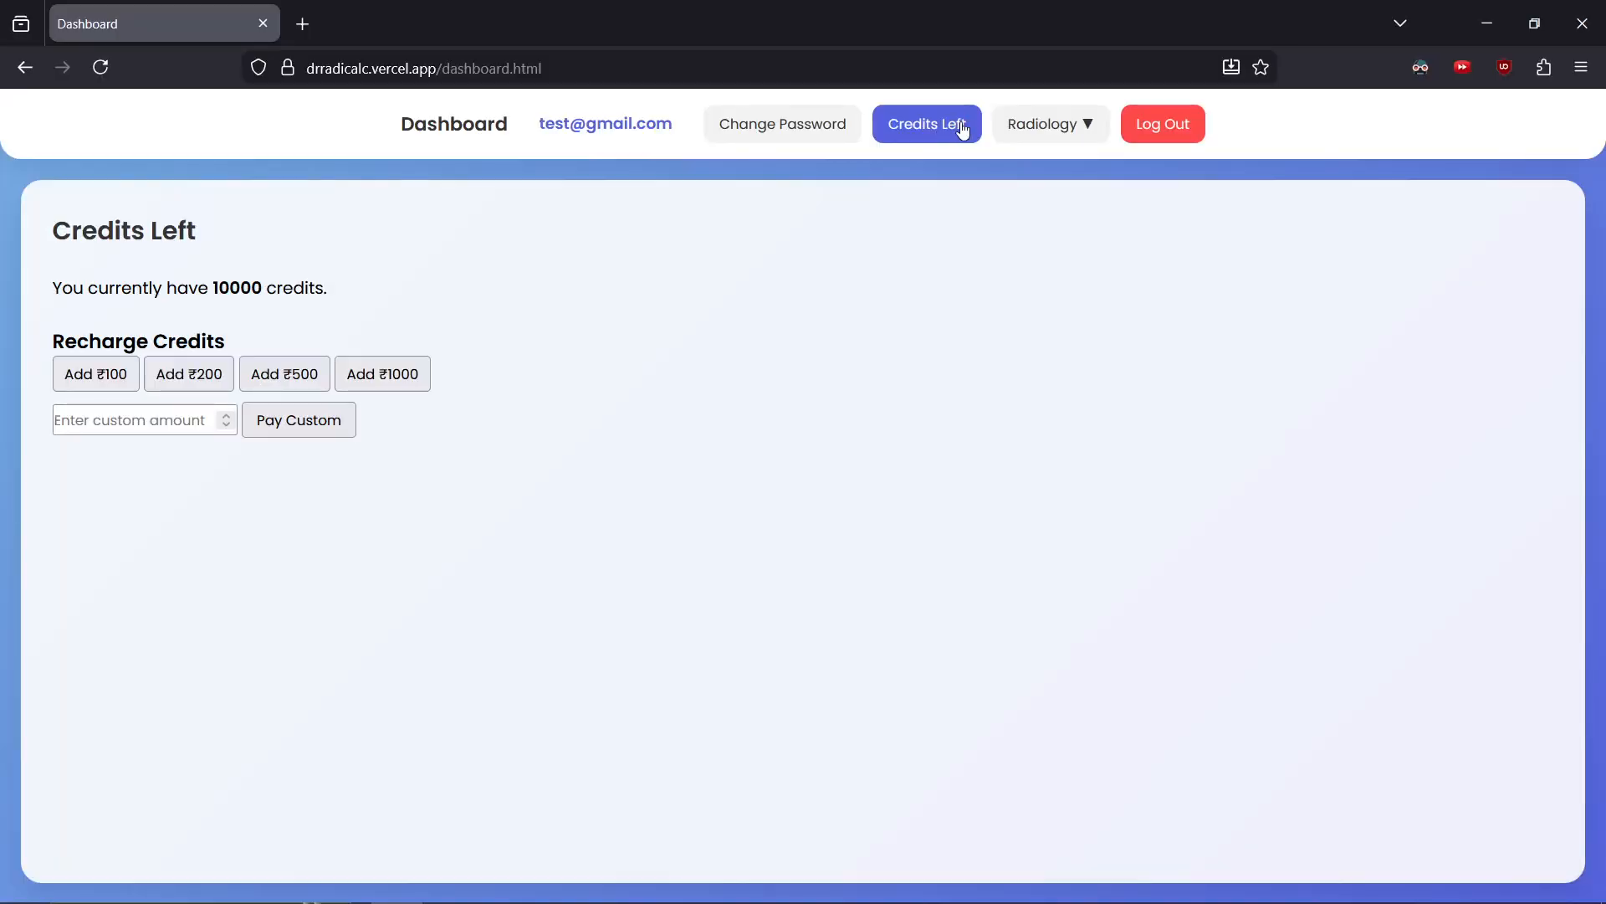
click(1086, 127)
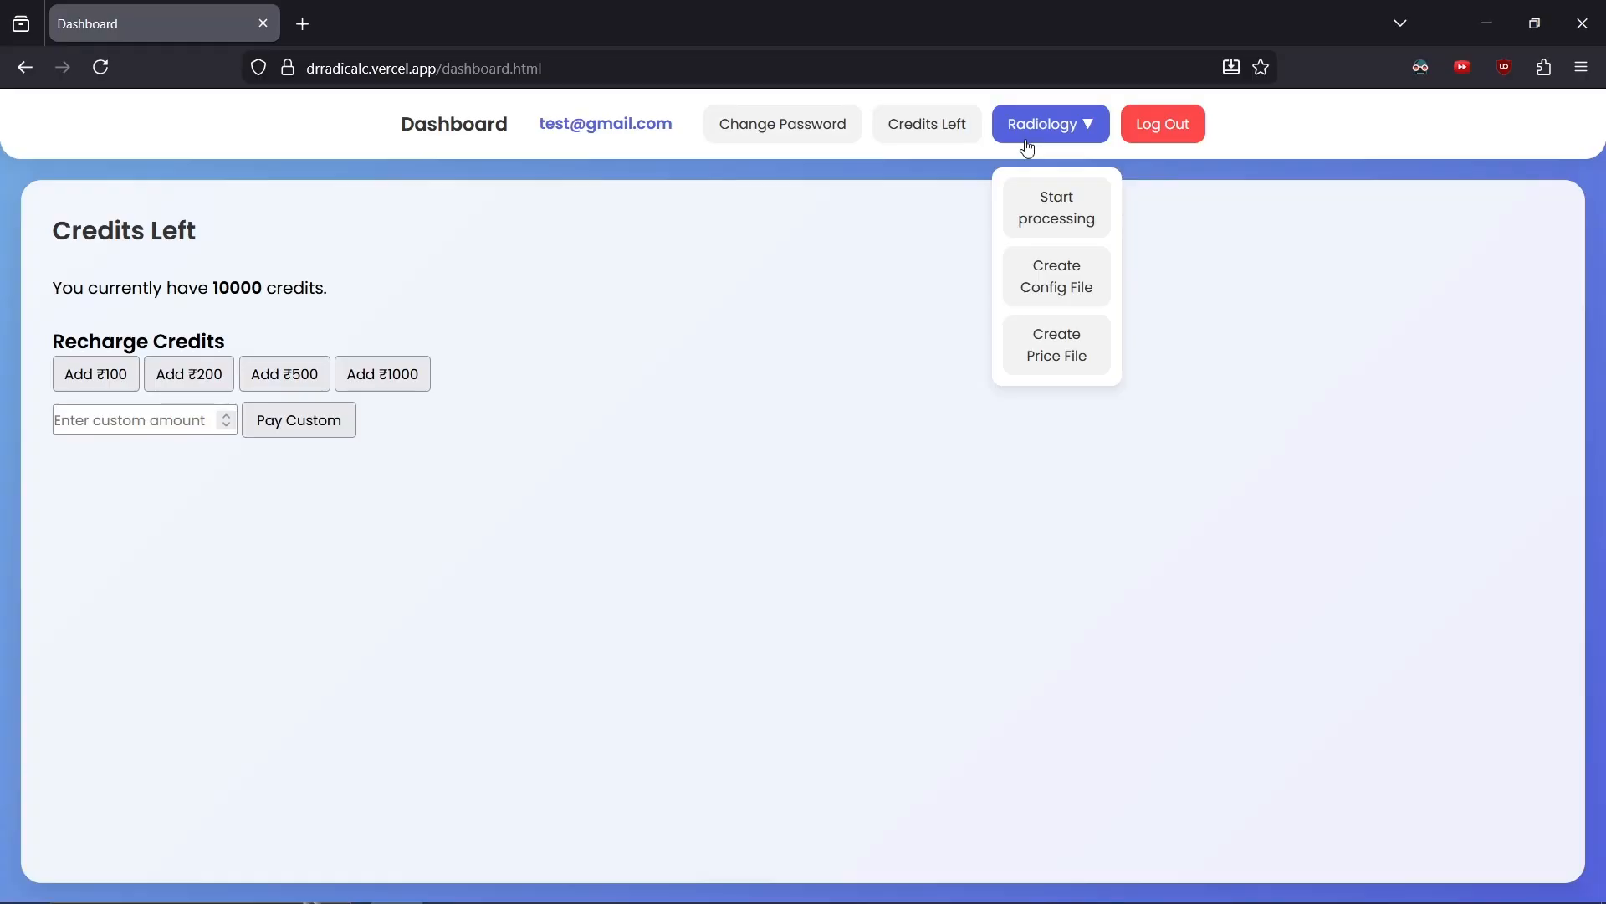
click(1039, 211)
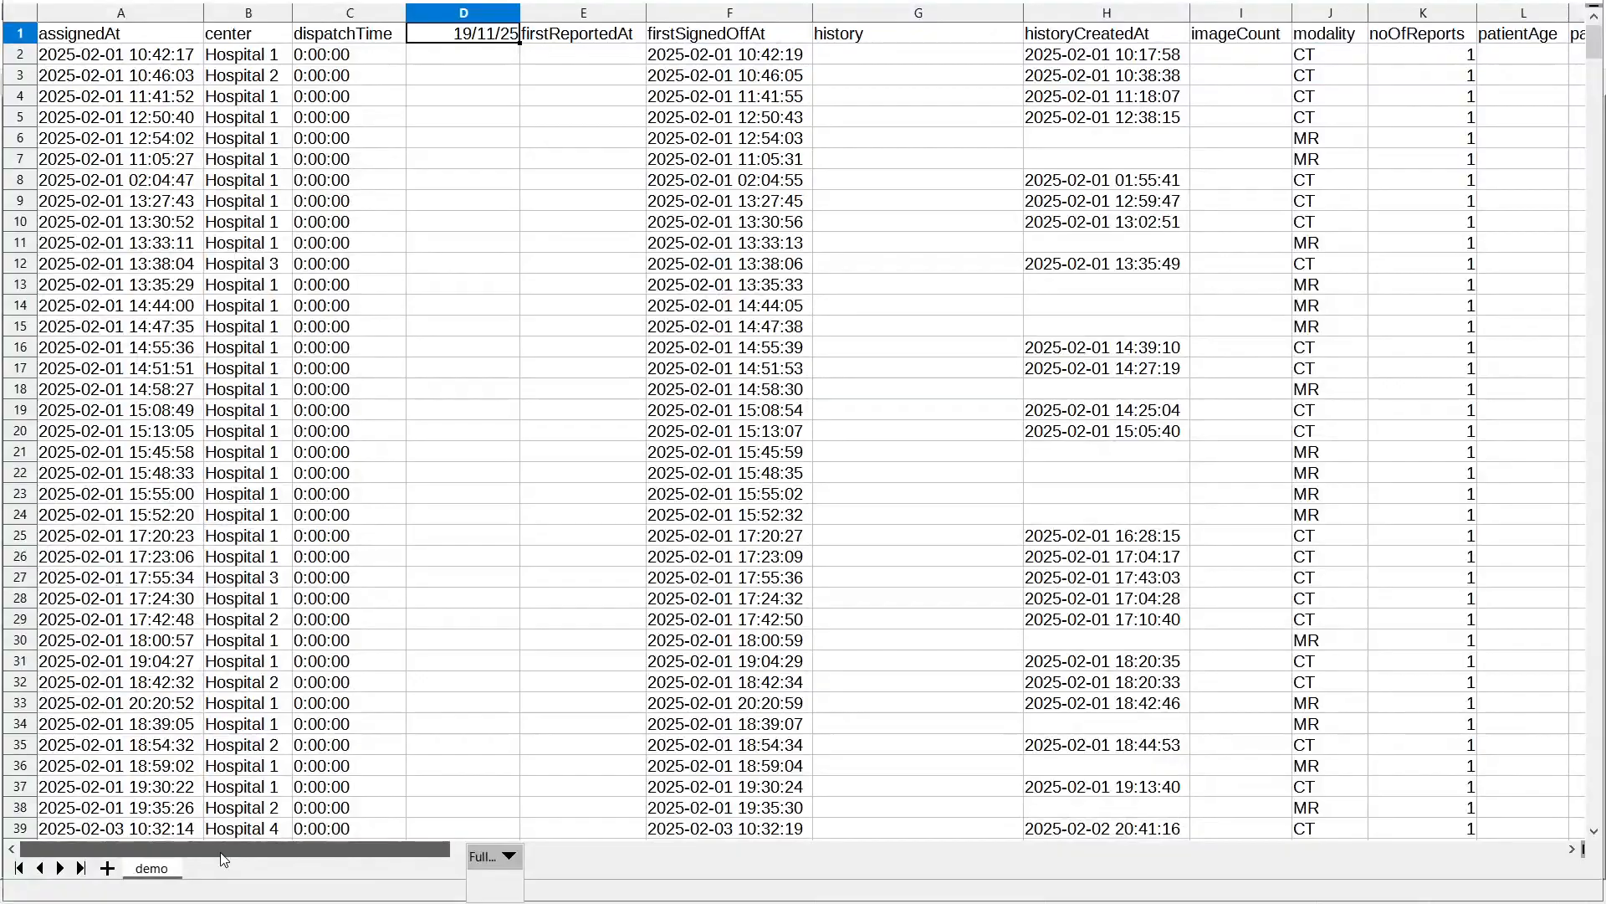
drag(220, 852, 805, 846)
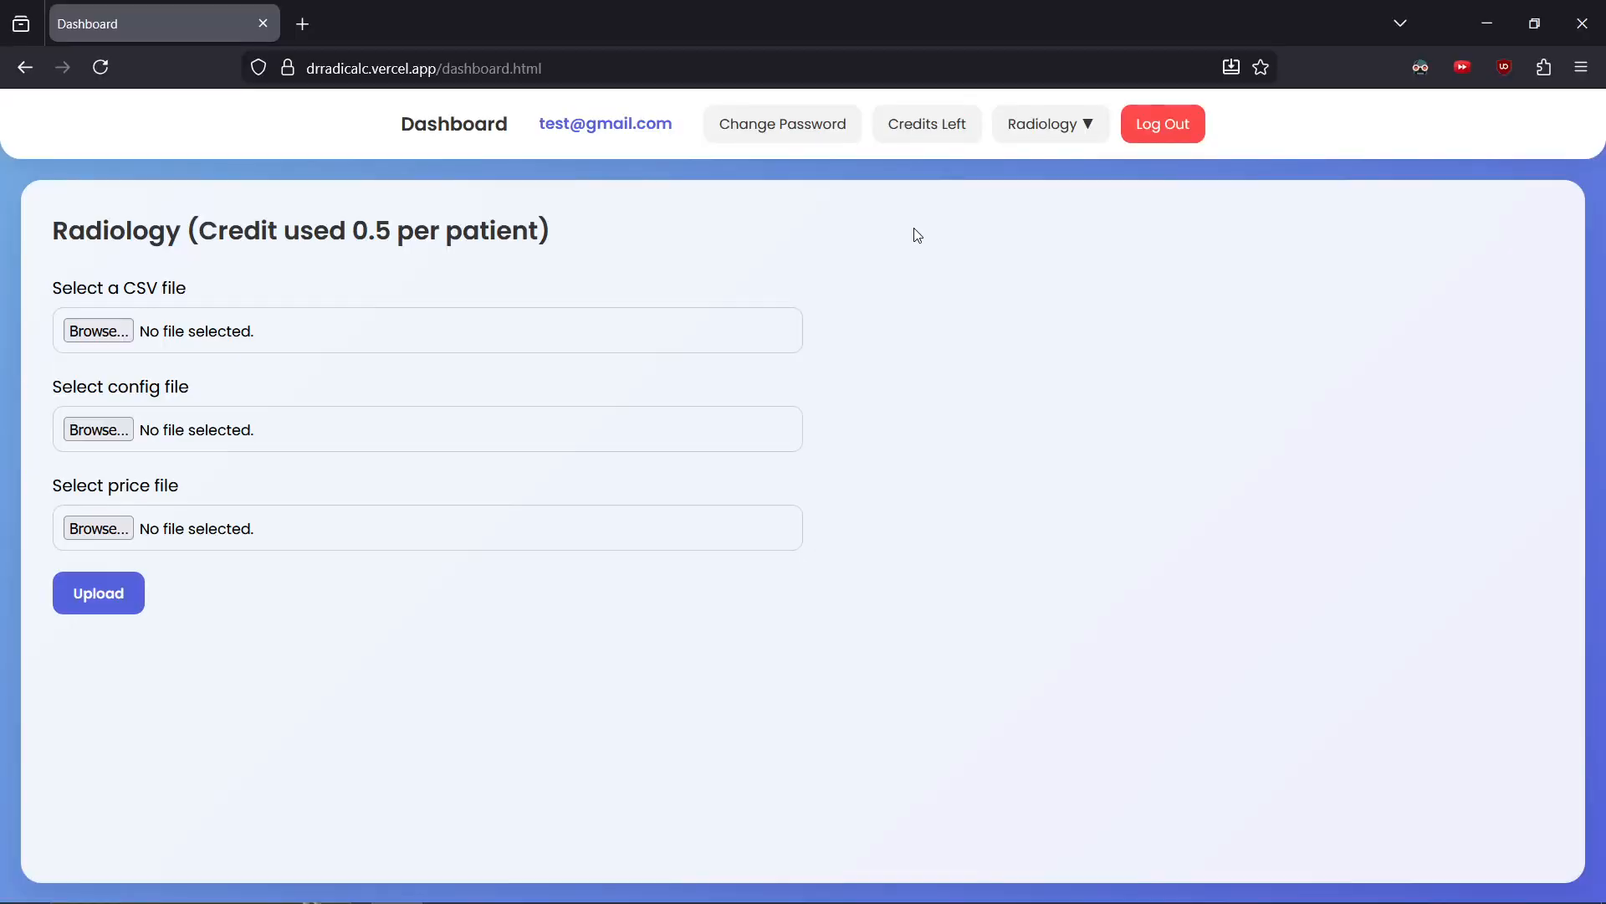
Open the Radiology Create Config File page and select demo.csv as the CSV file
click(1056, 130)
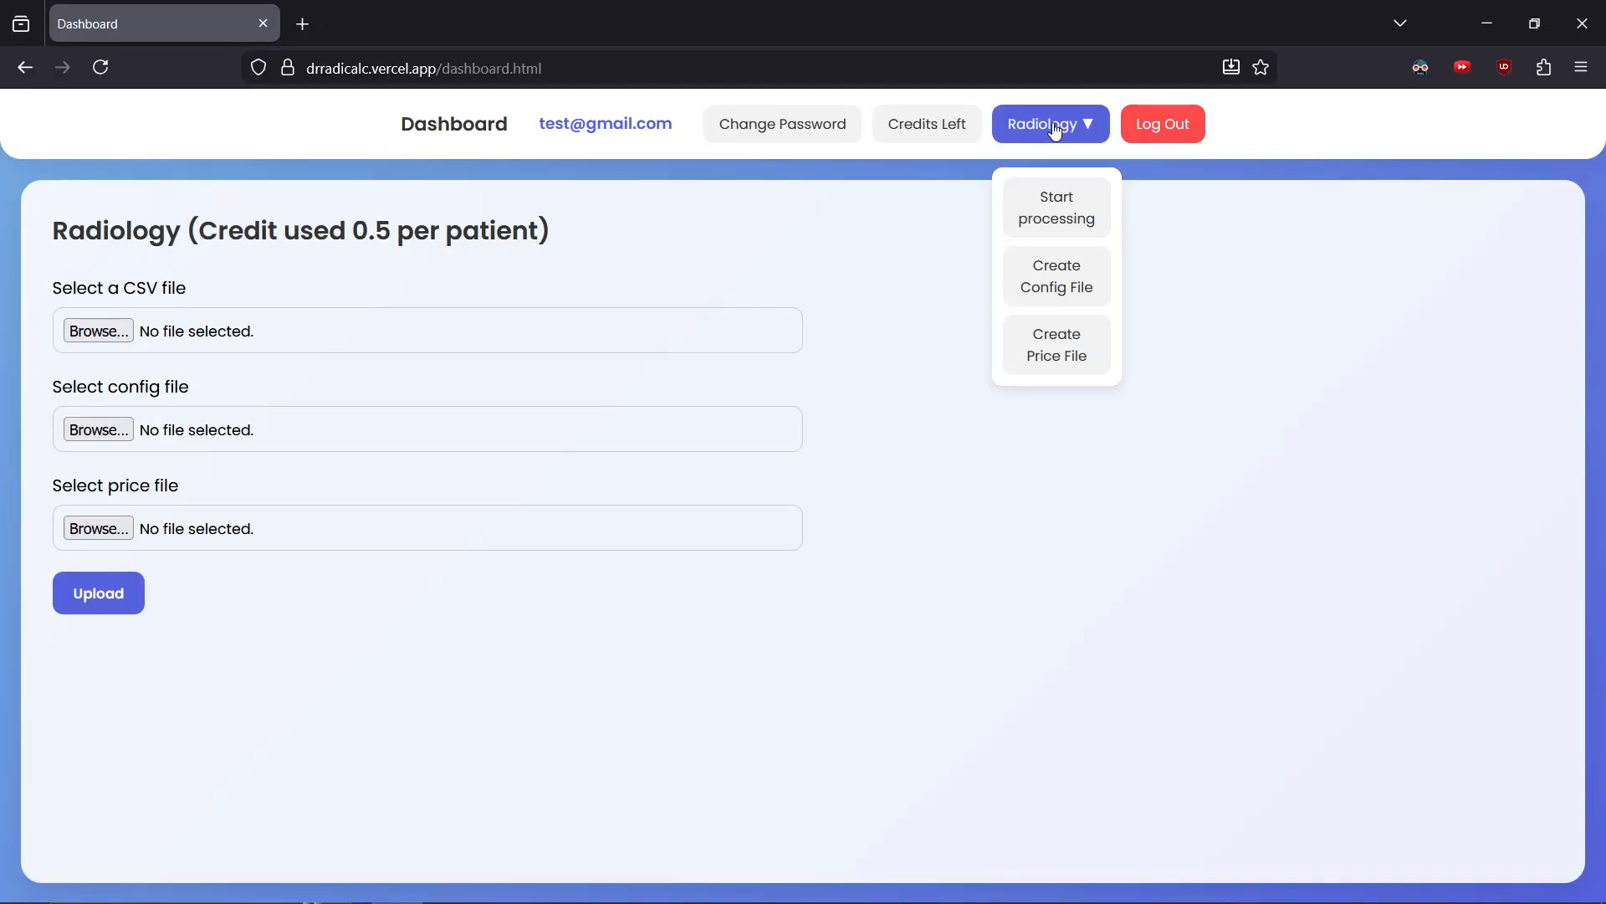
click(1038, 285)
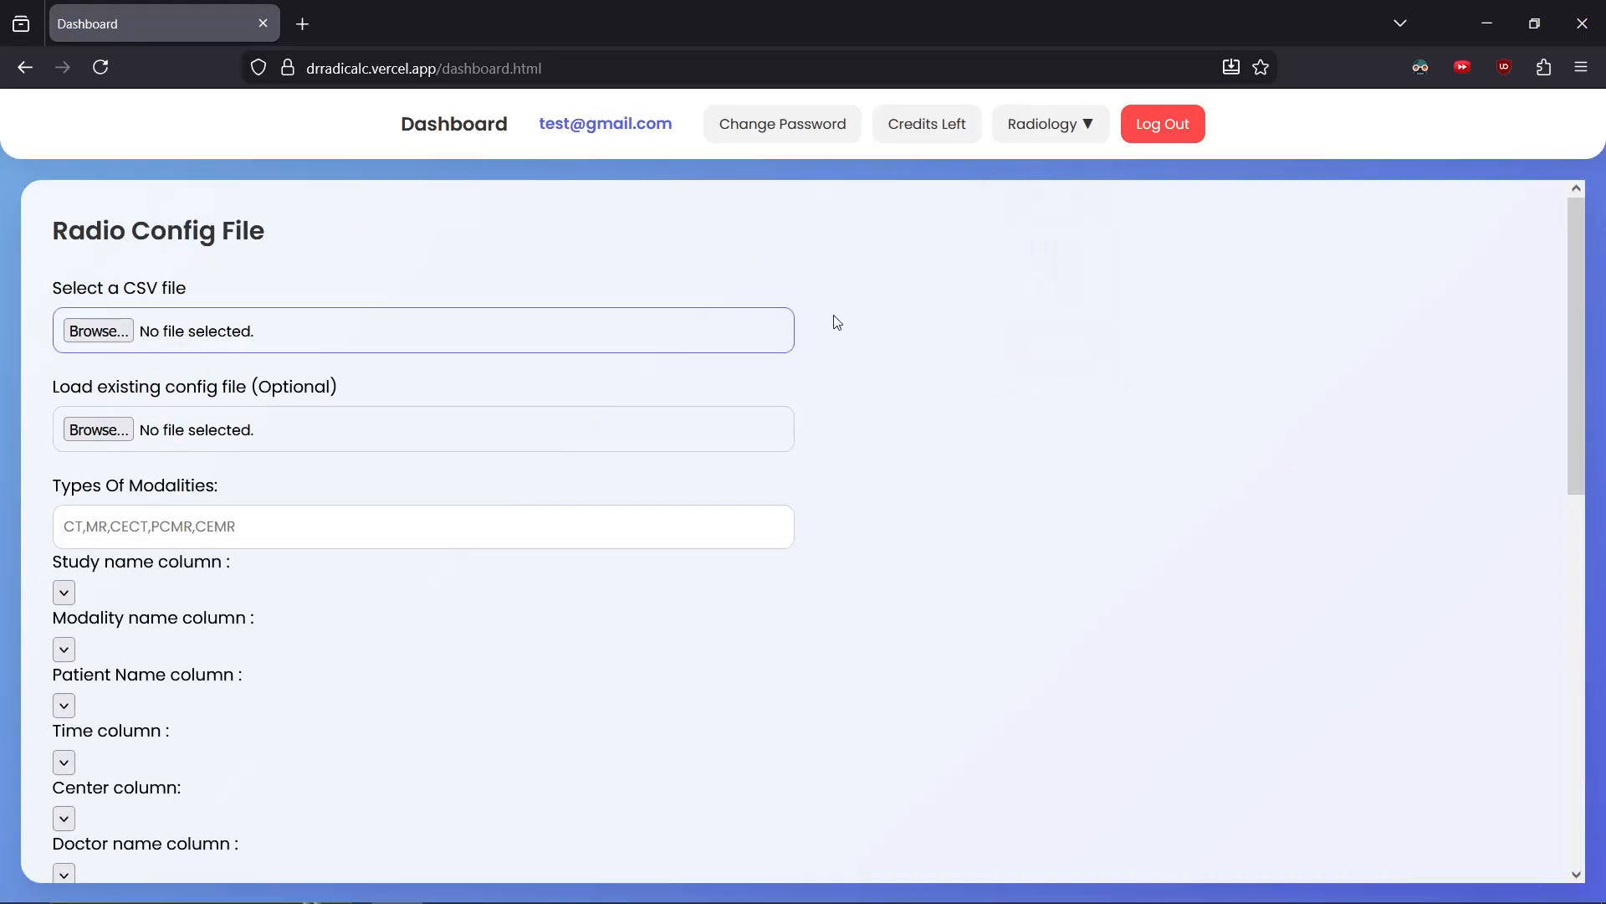
click(377, 337)
click(290, 147)
double_click(291, 147)
Enter CT,MR,CECT,PCMR,CEMR as the types of modalities
click(163, 530)
text(CT)
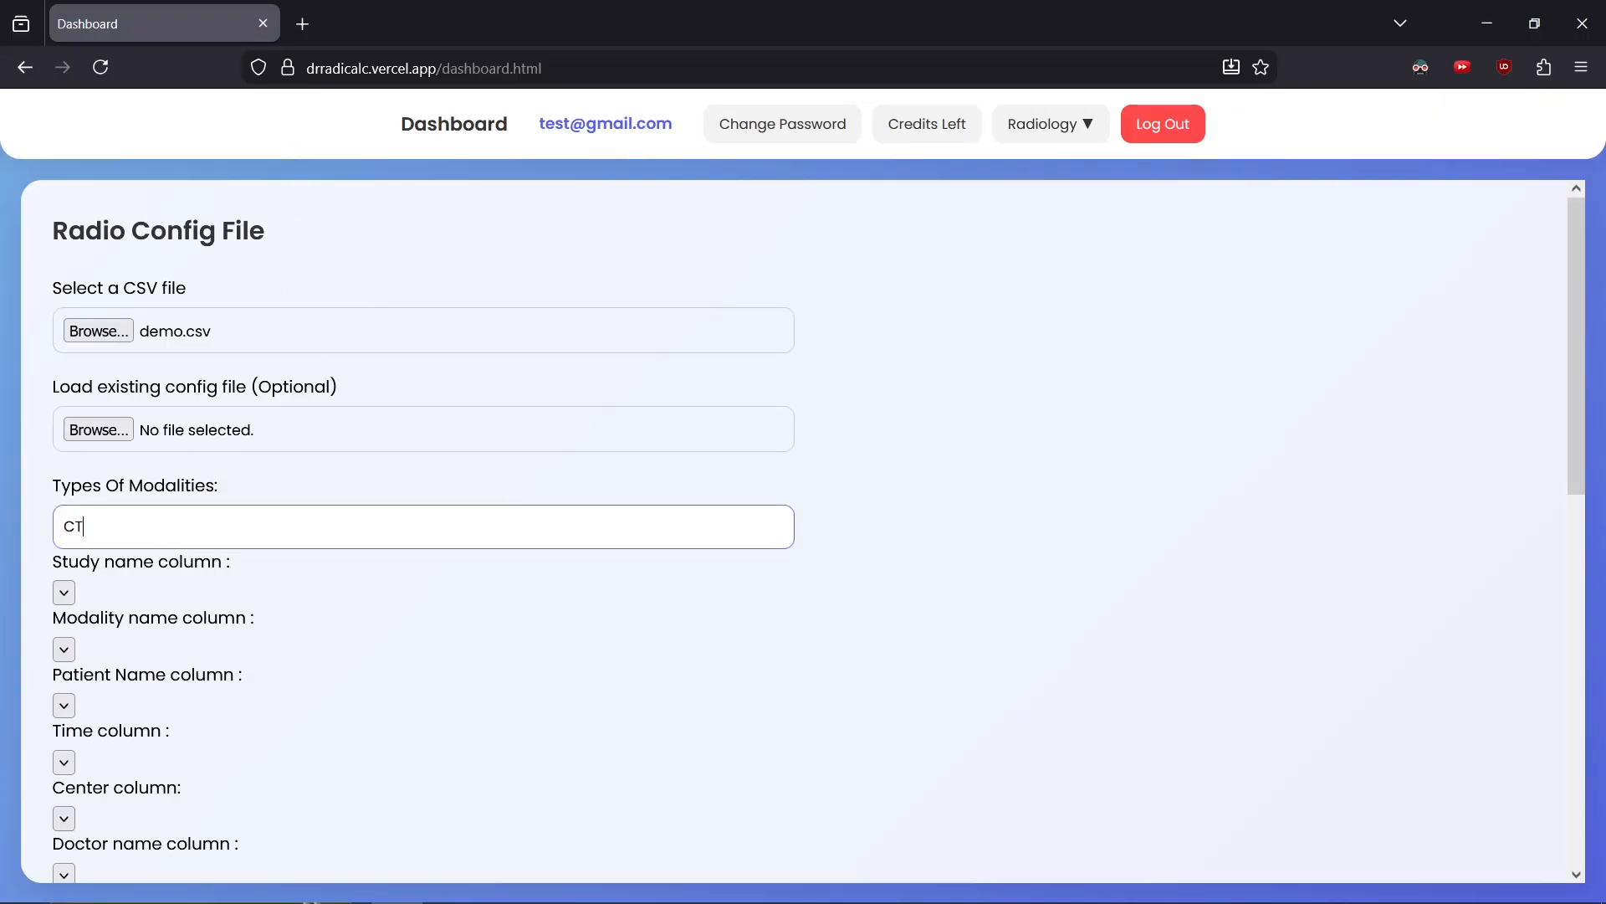
text(,MR,CECT,PCMR,CEMR)
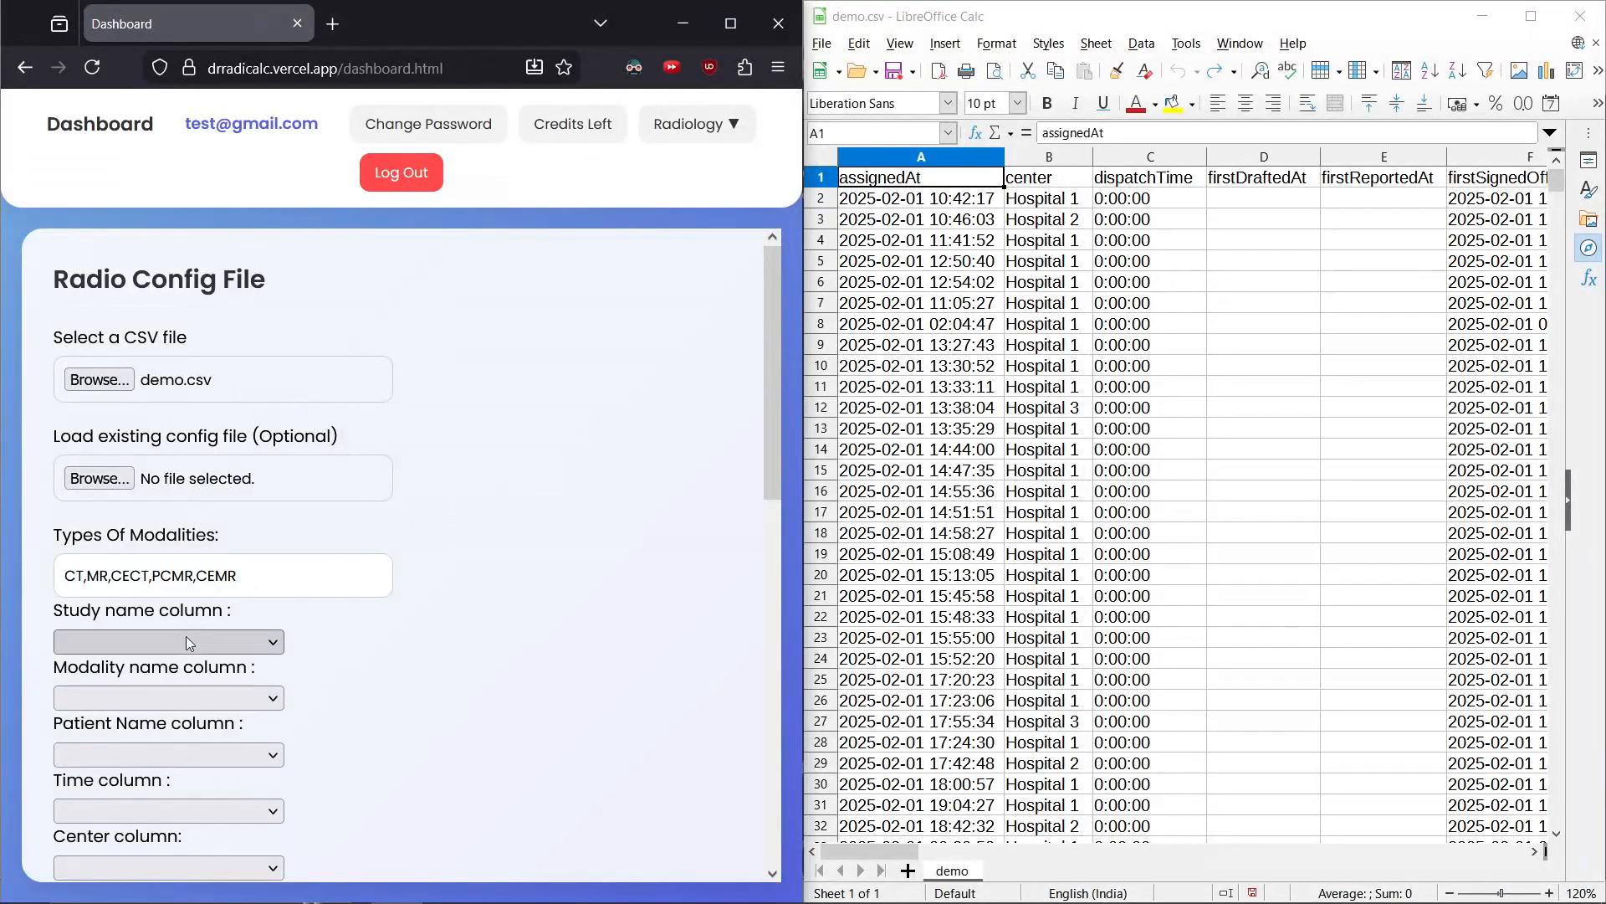
Locate the study name column header in the demo spreadsheet
click(186, 639)
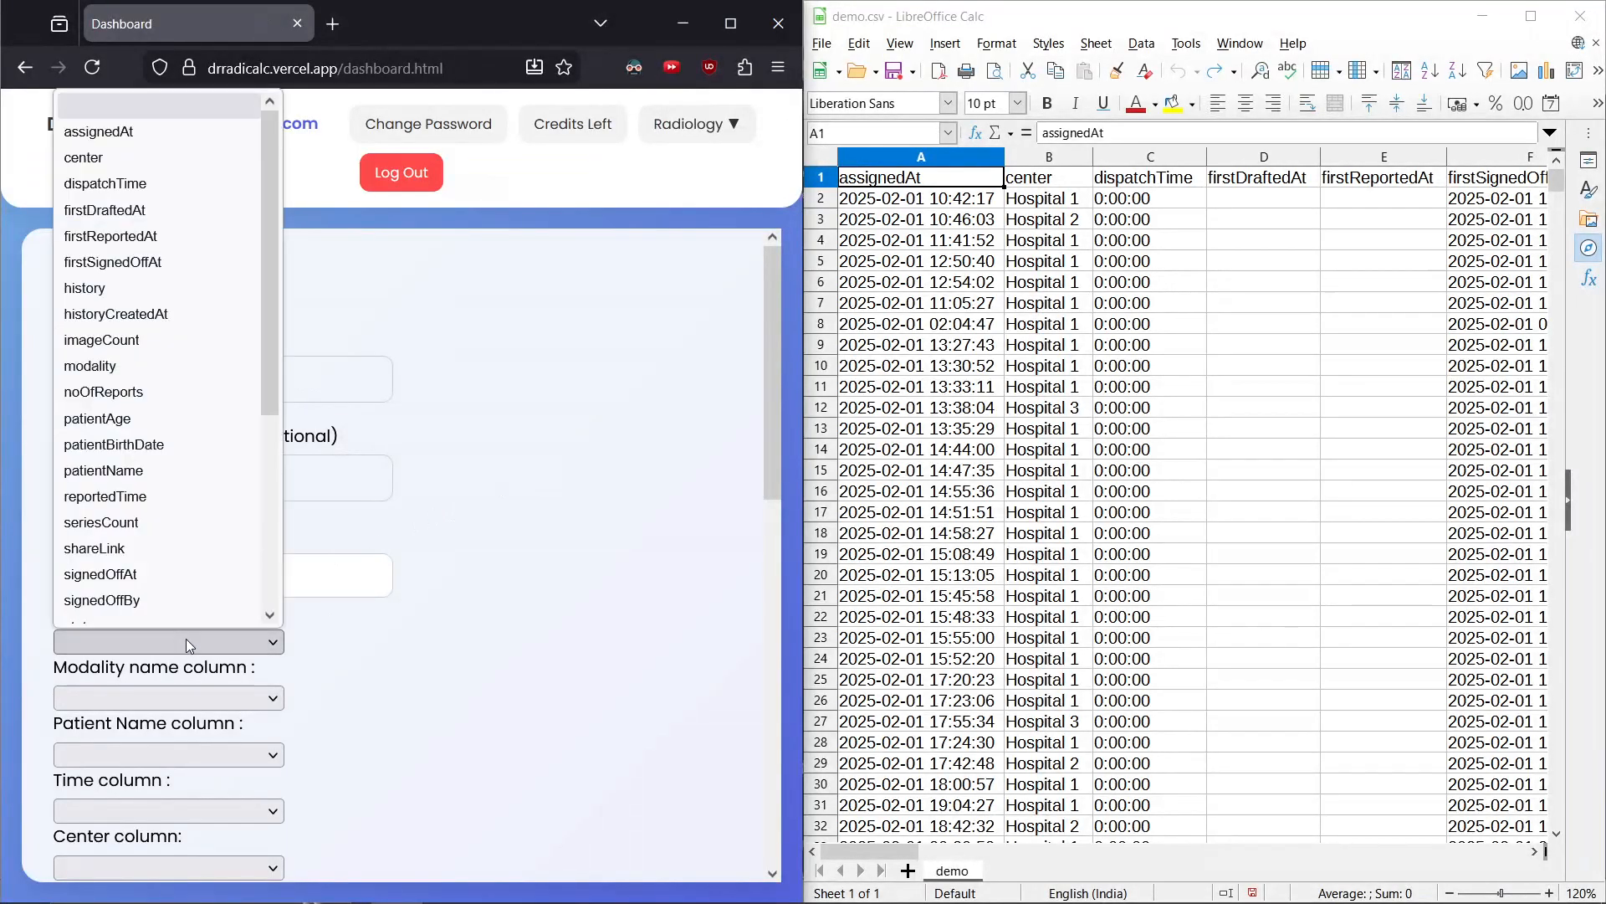
scroll(174, 428, down, 1)
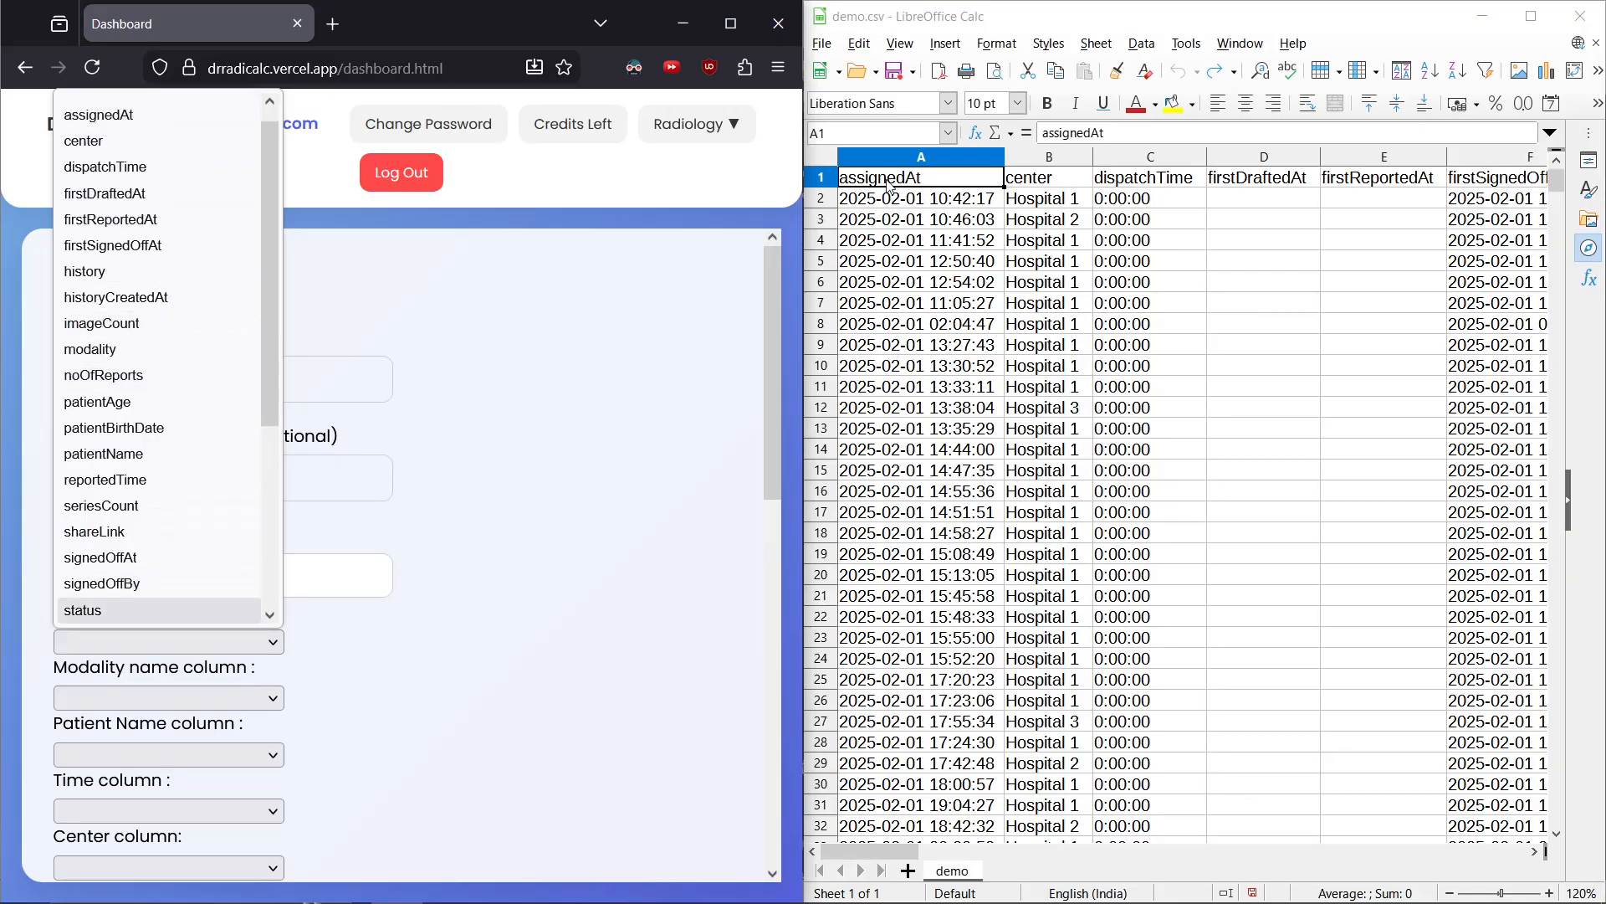
click(822, 177)
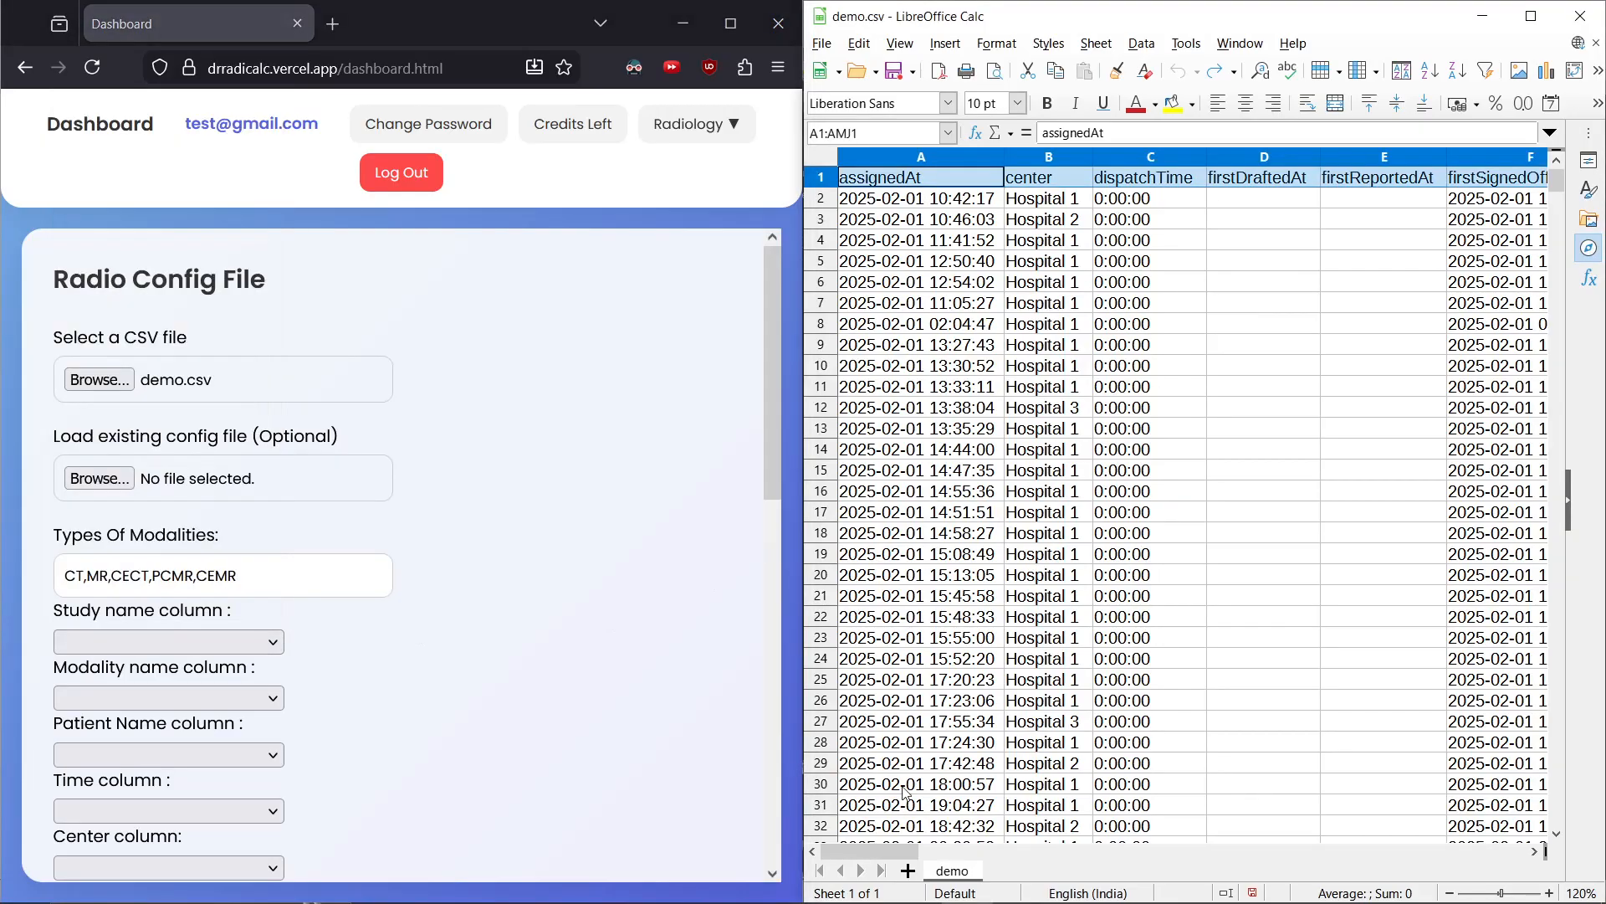
drag(883, 851, 1252, 888)
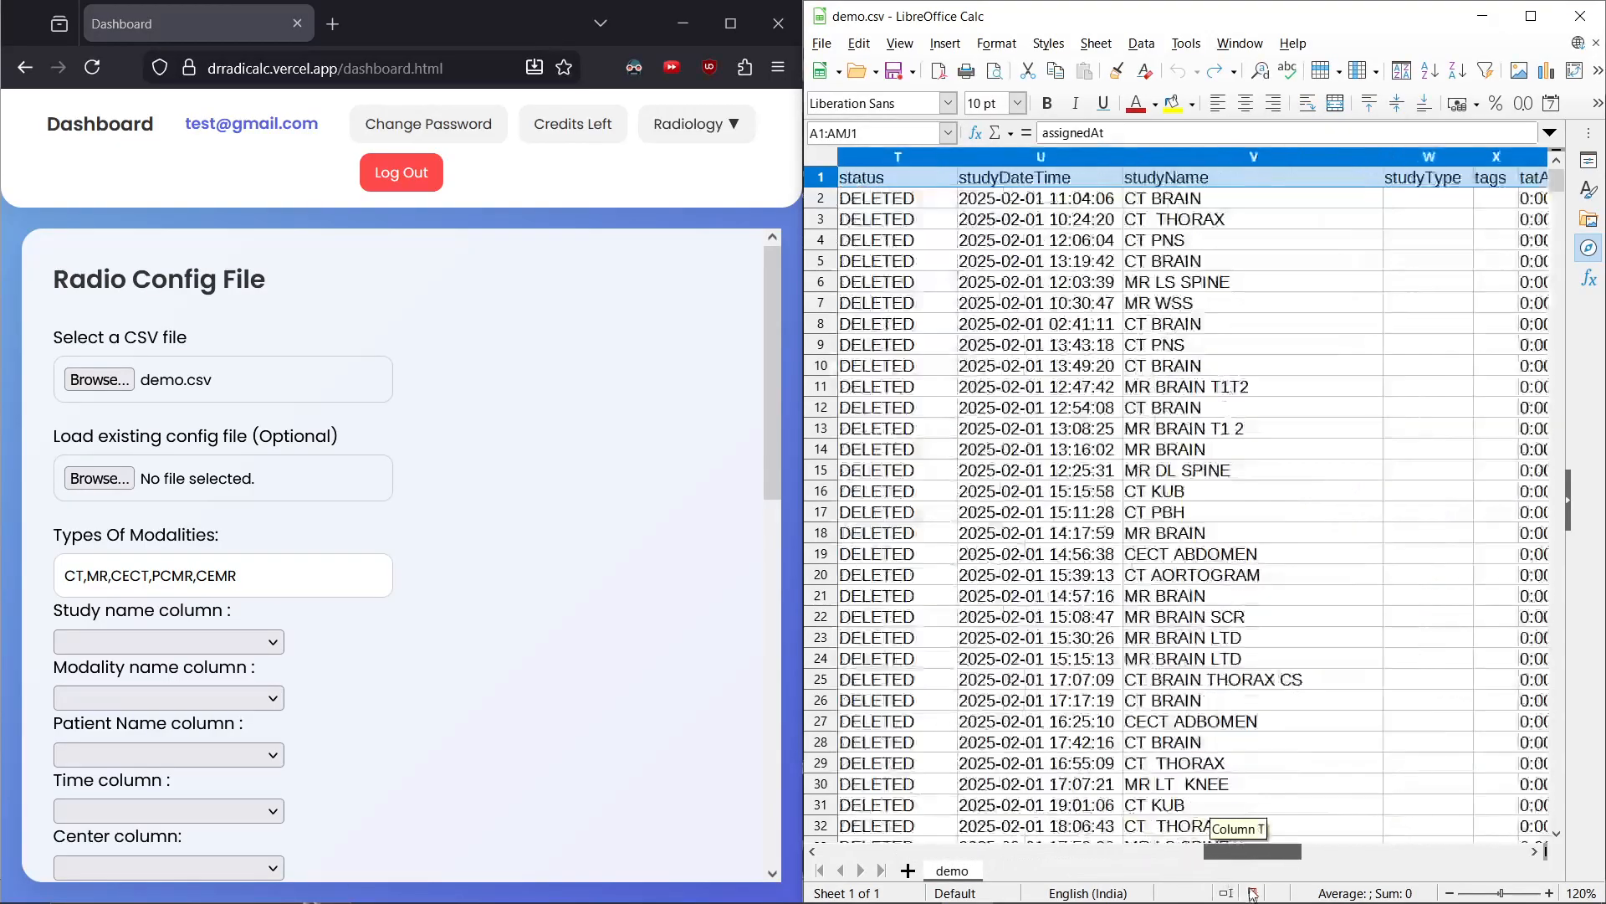
click(1270, 161)
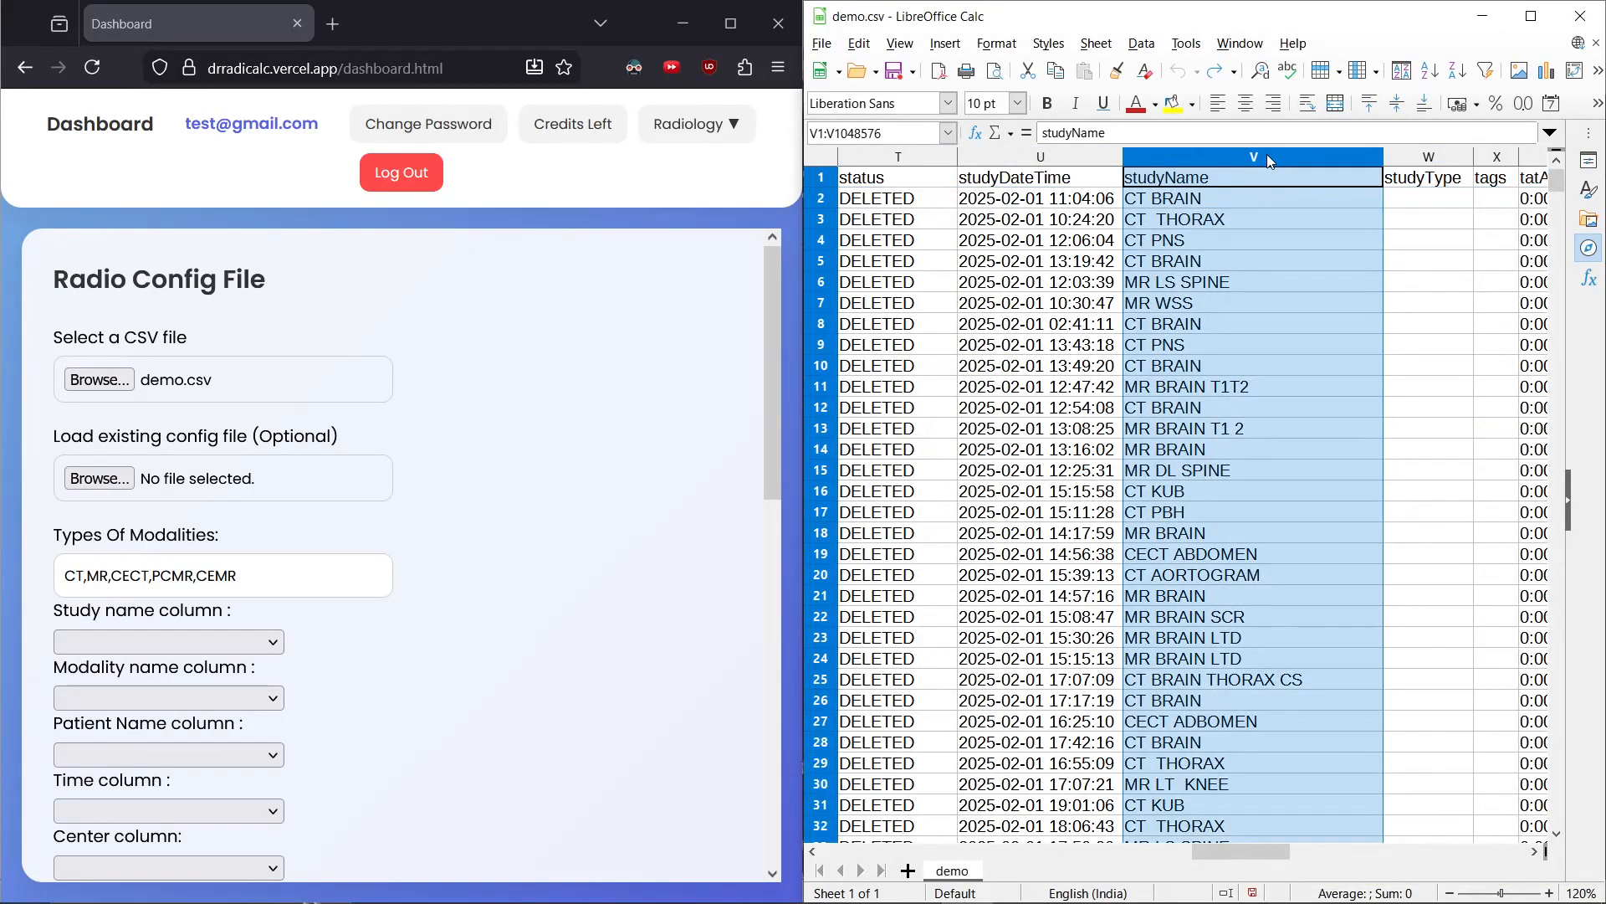
click(1255, 174)
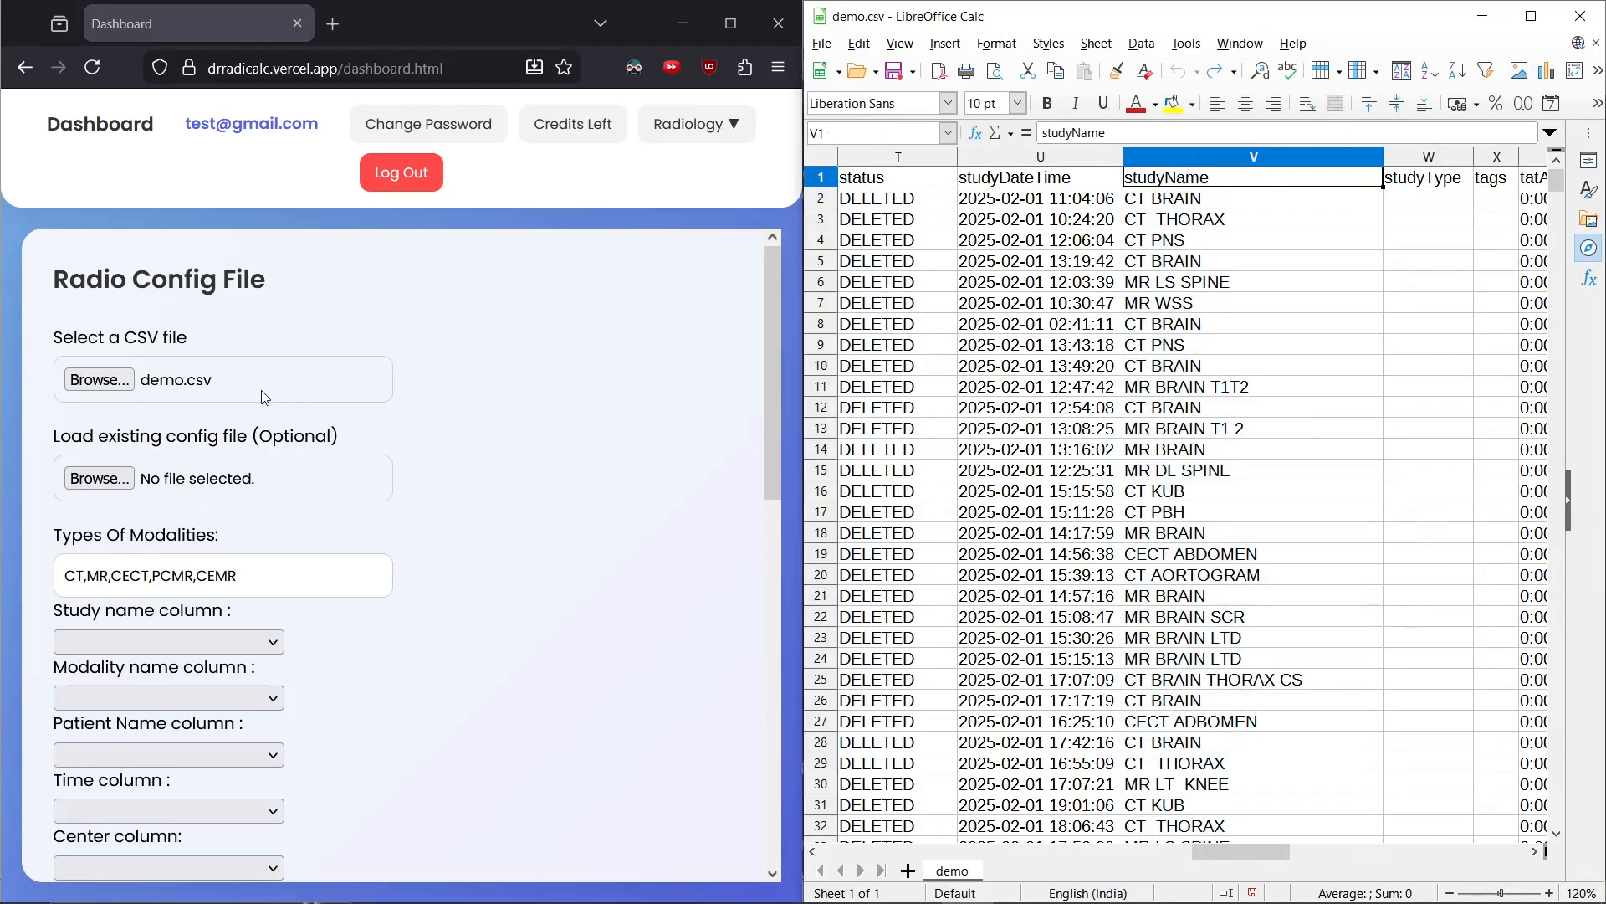
Set the Study name column to studyName
click(134, 641)
click(120, 638)
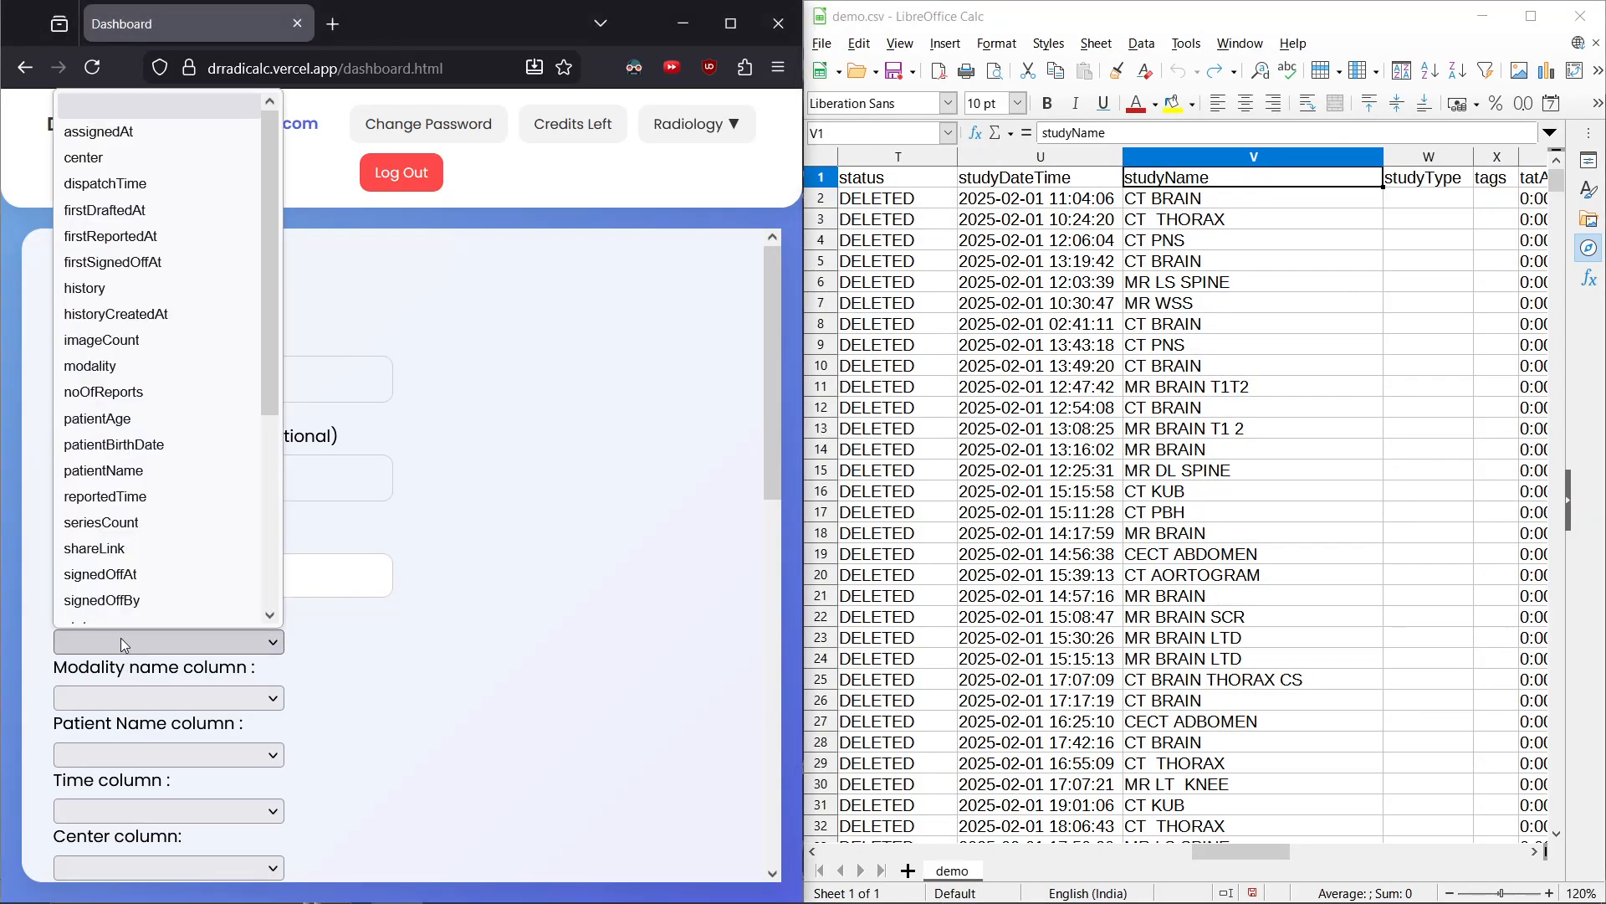
scroll(124, 605, down, 3)
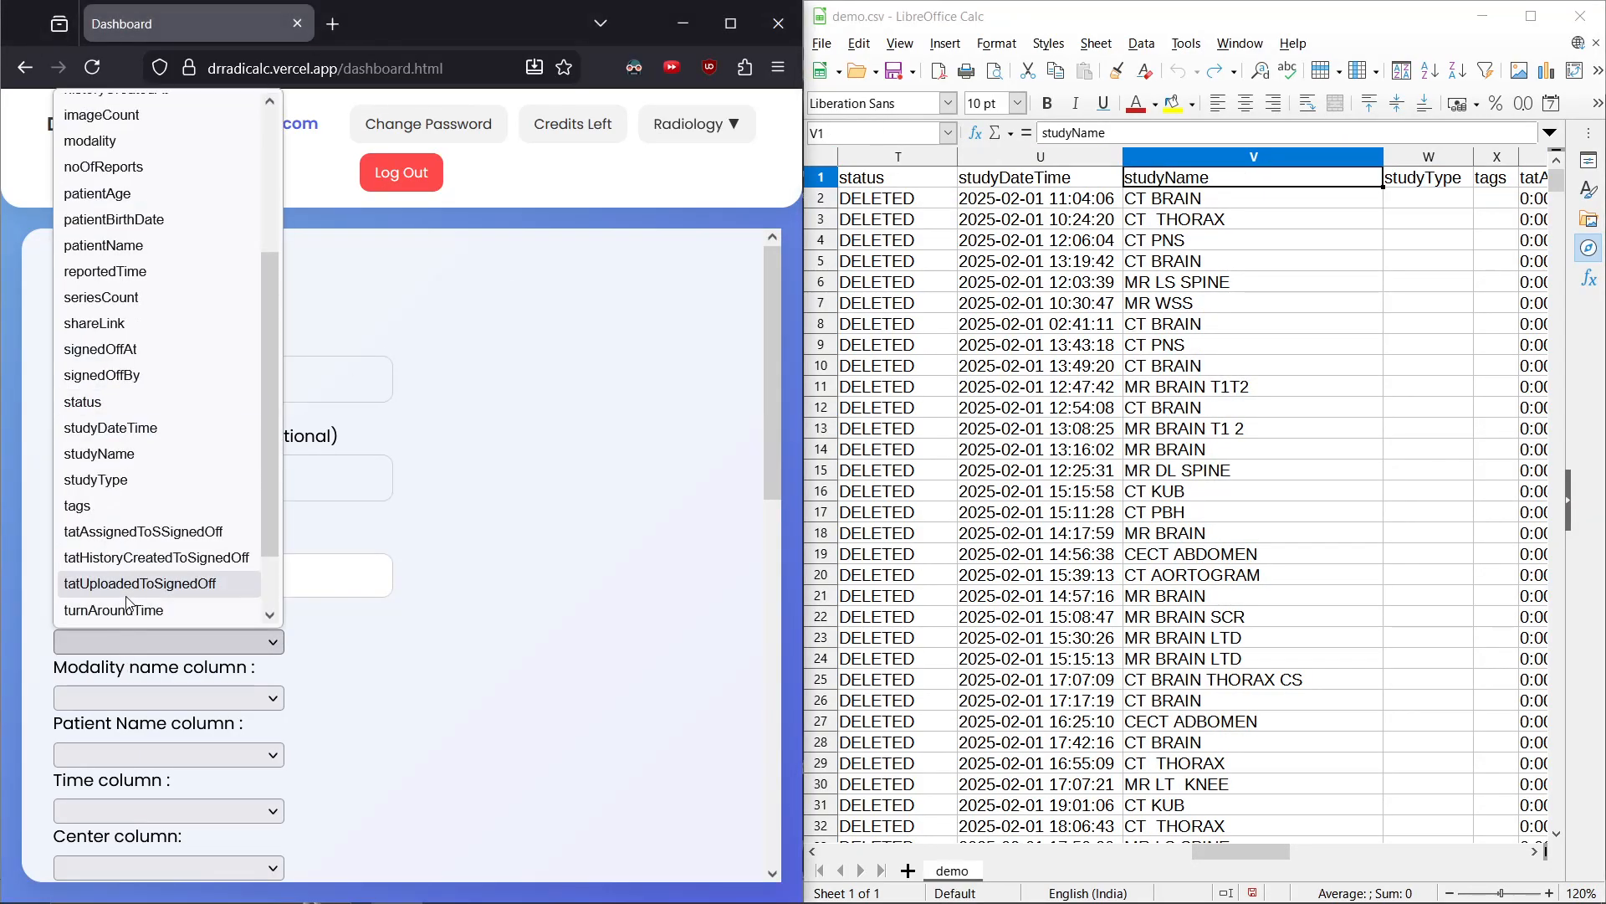
click(122, 452)
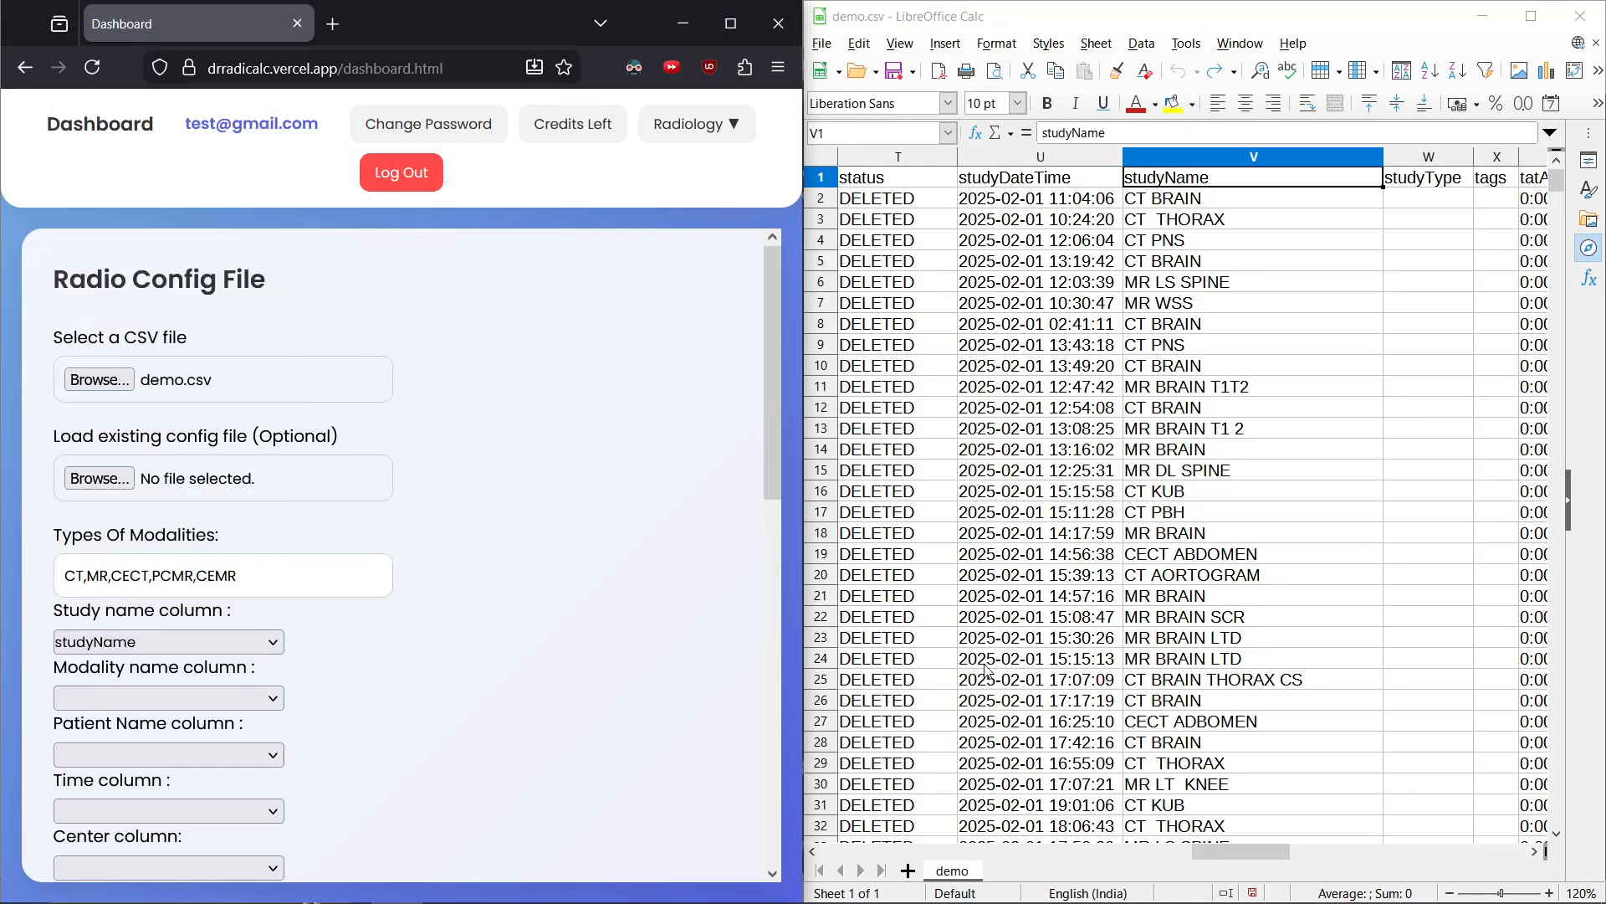
Set the Modality name column to modality after finding it in the spreadsheet
key(ctrl+Home)
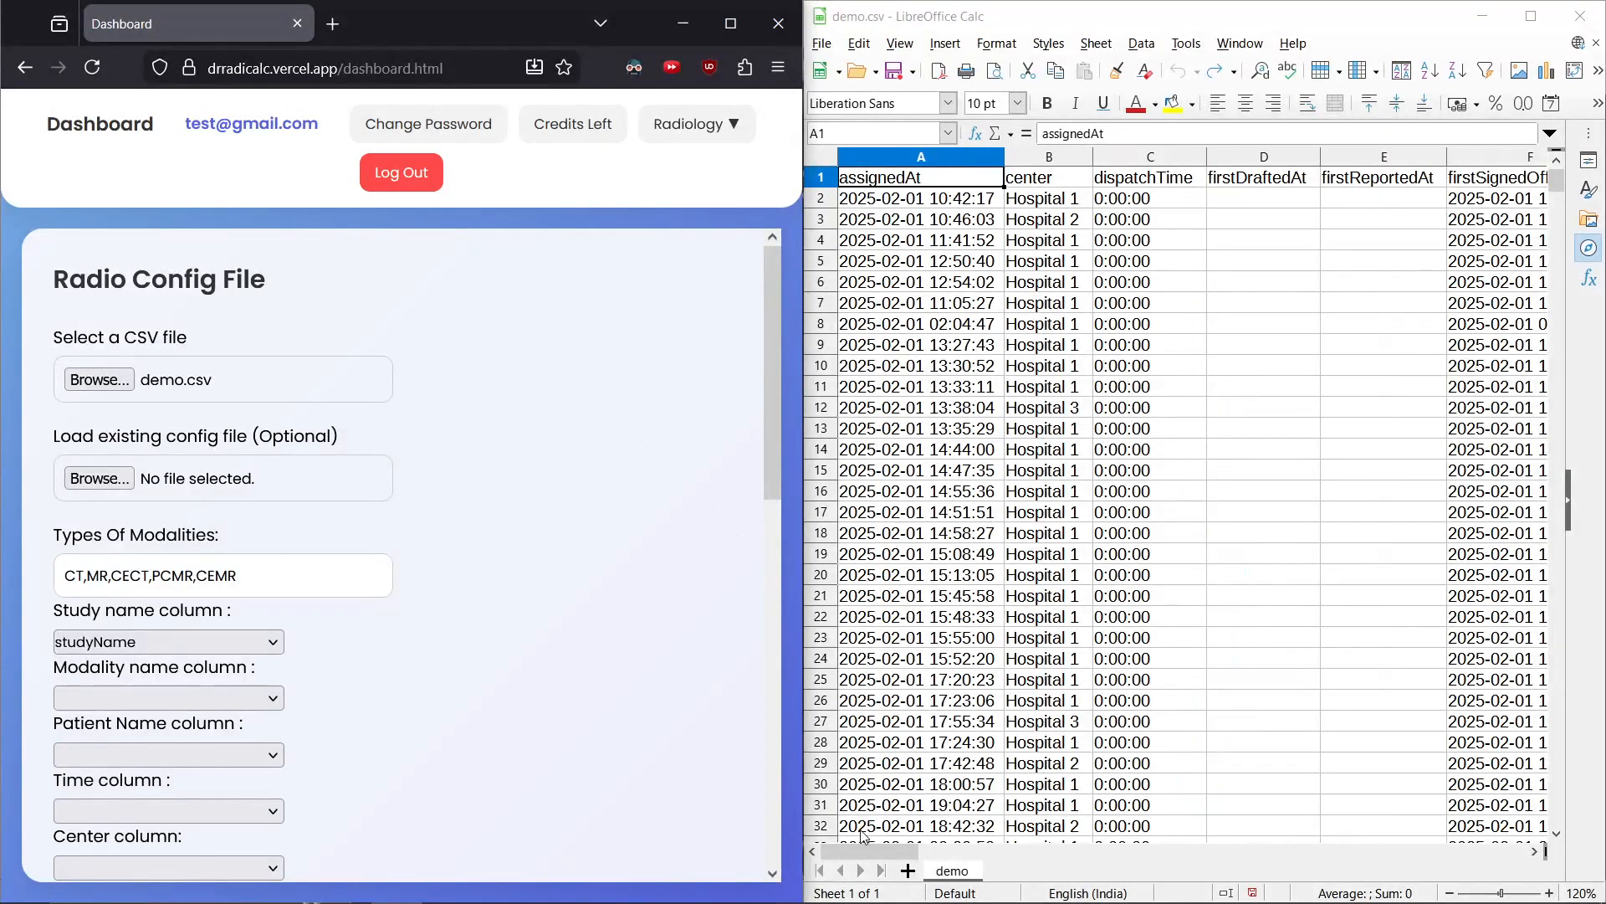
drag(863, 847, 1030, 849)
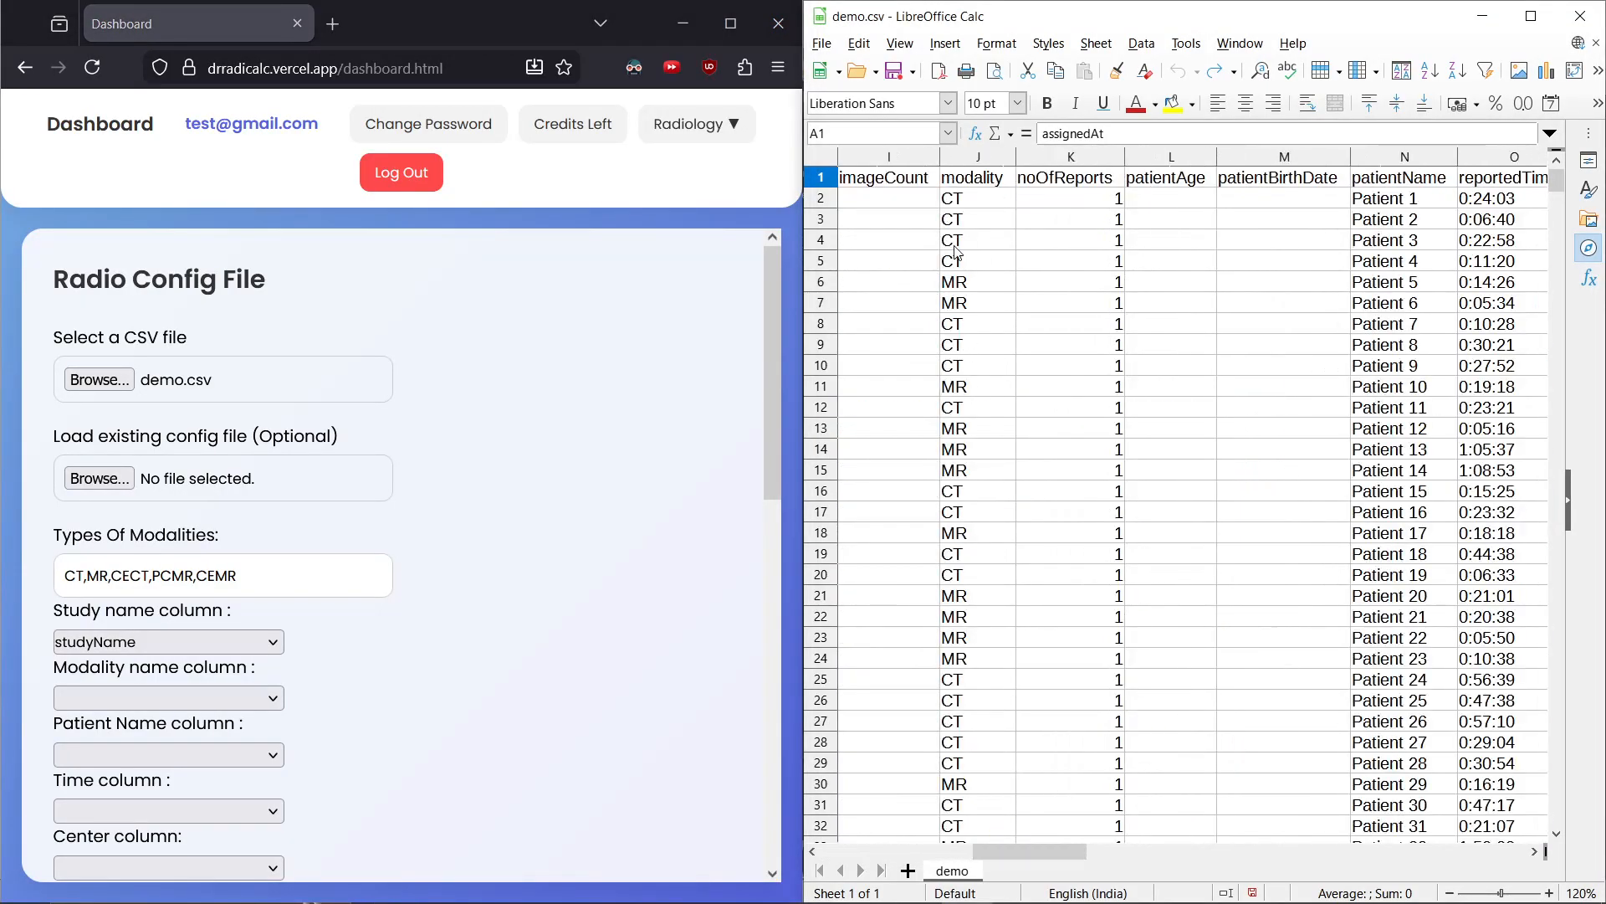
click(976, 186)
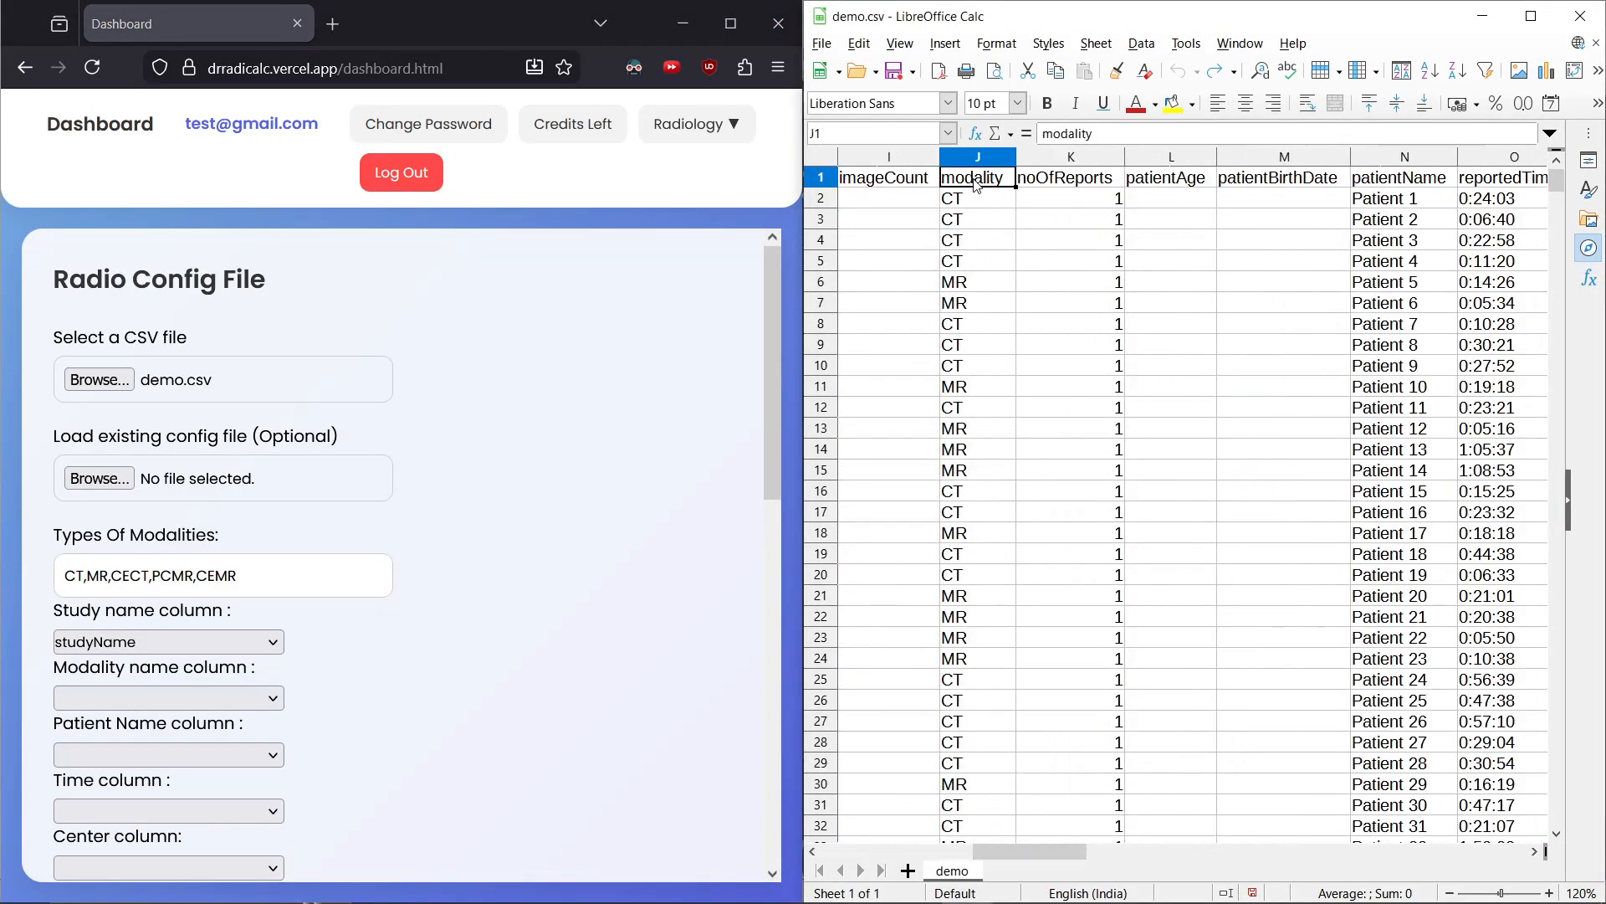
click(110, 694)
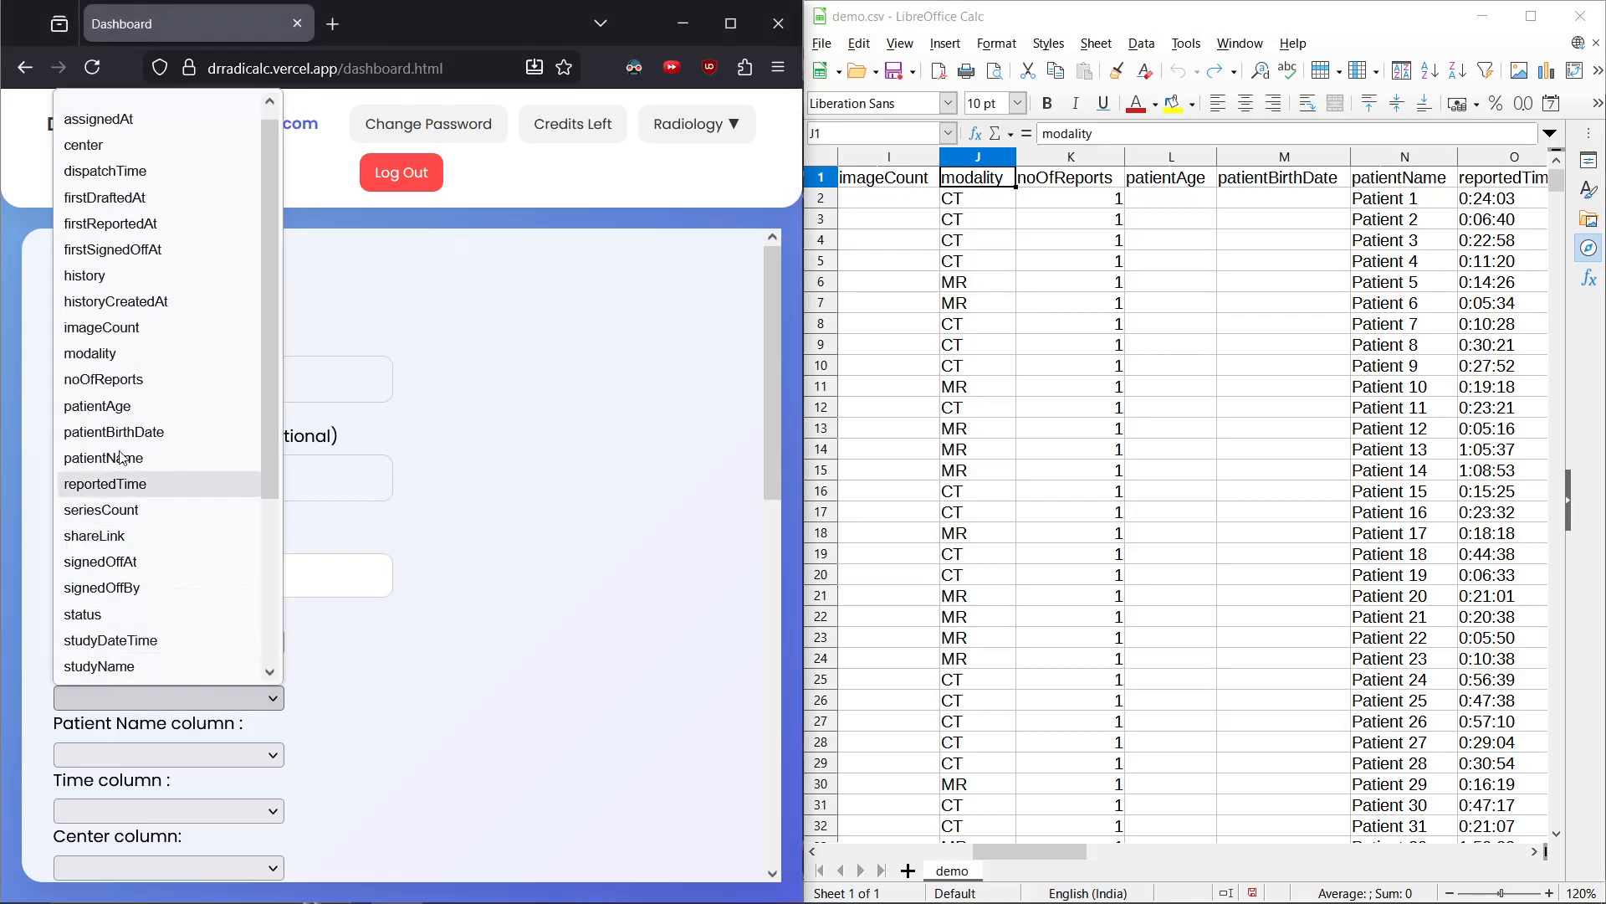
click(142, 363)
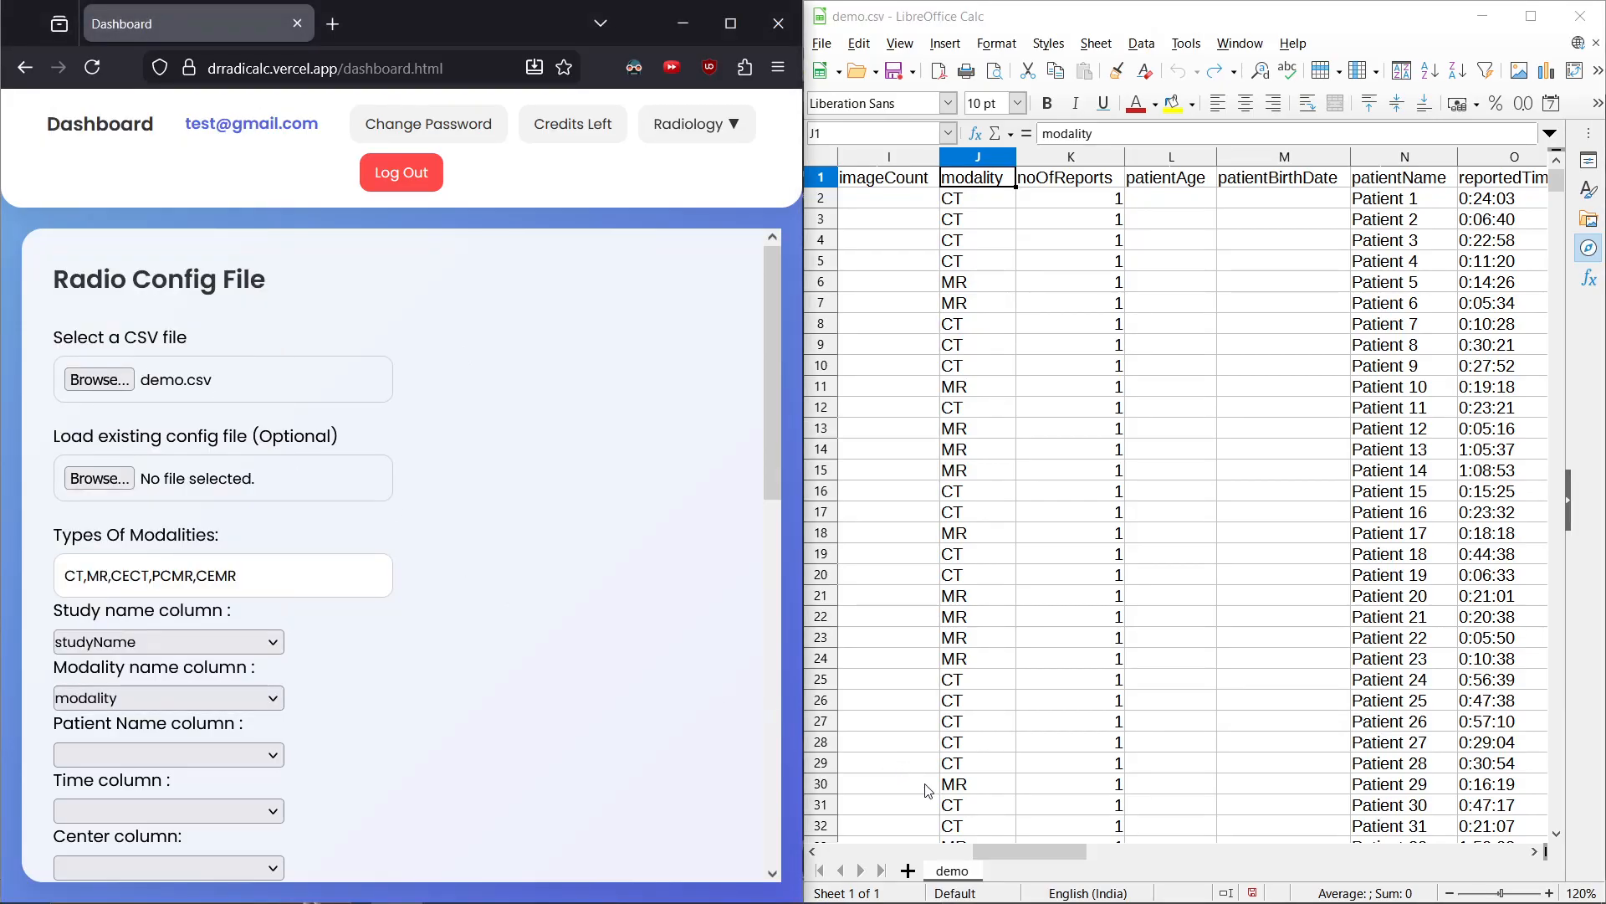
Set the Patient Name column to patientName
drag(997, 855, 1238, 849)
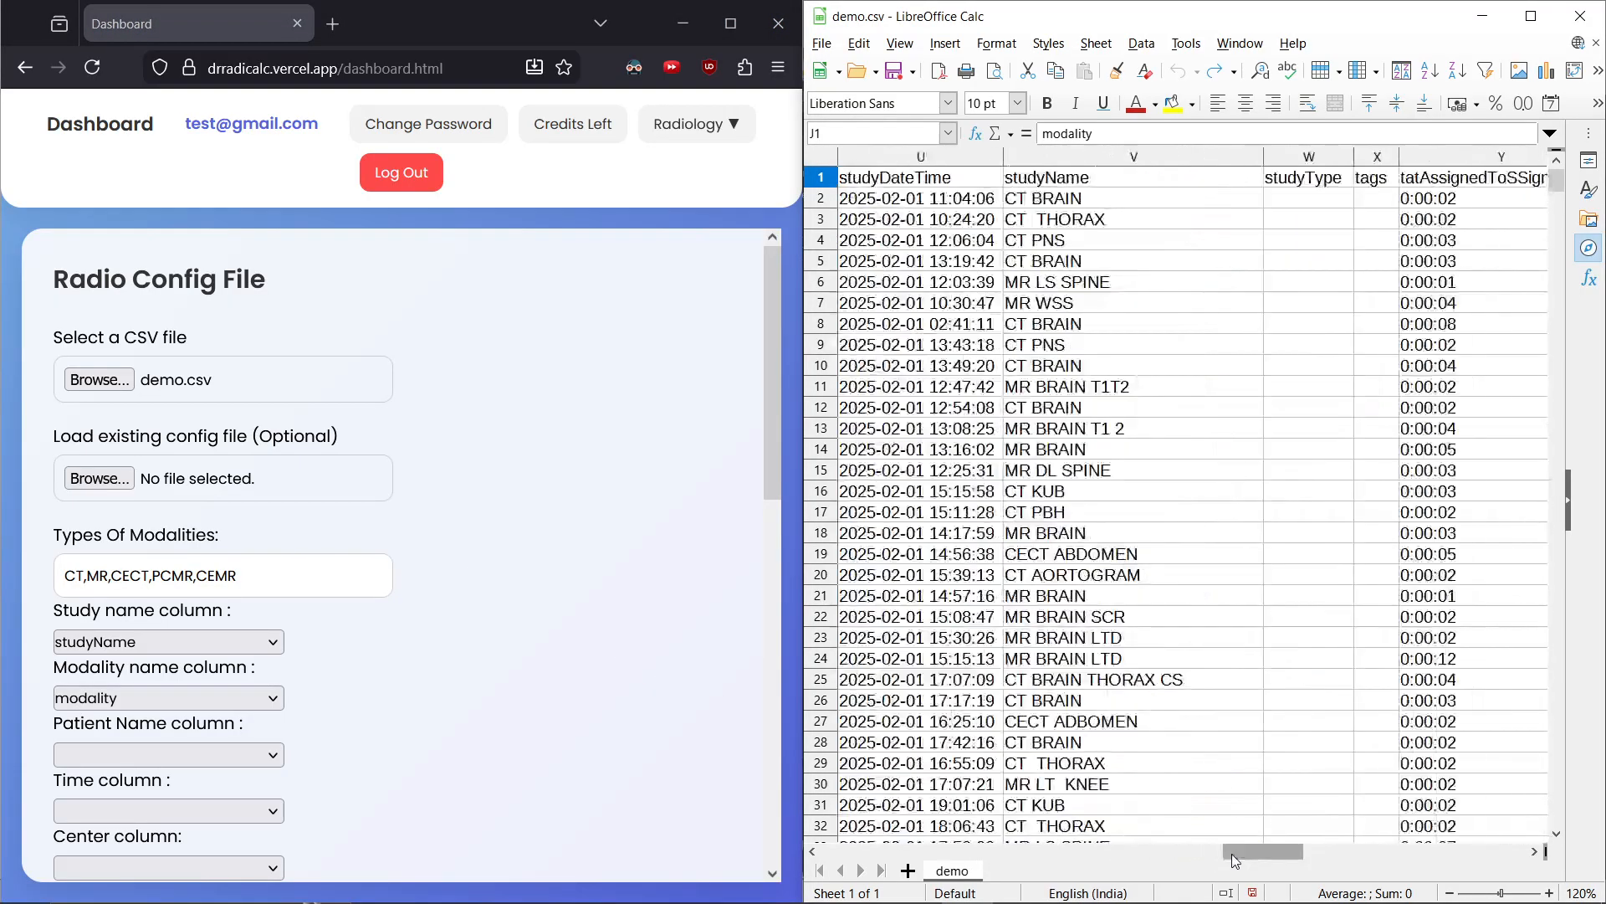
click(1086, 558)
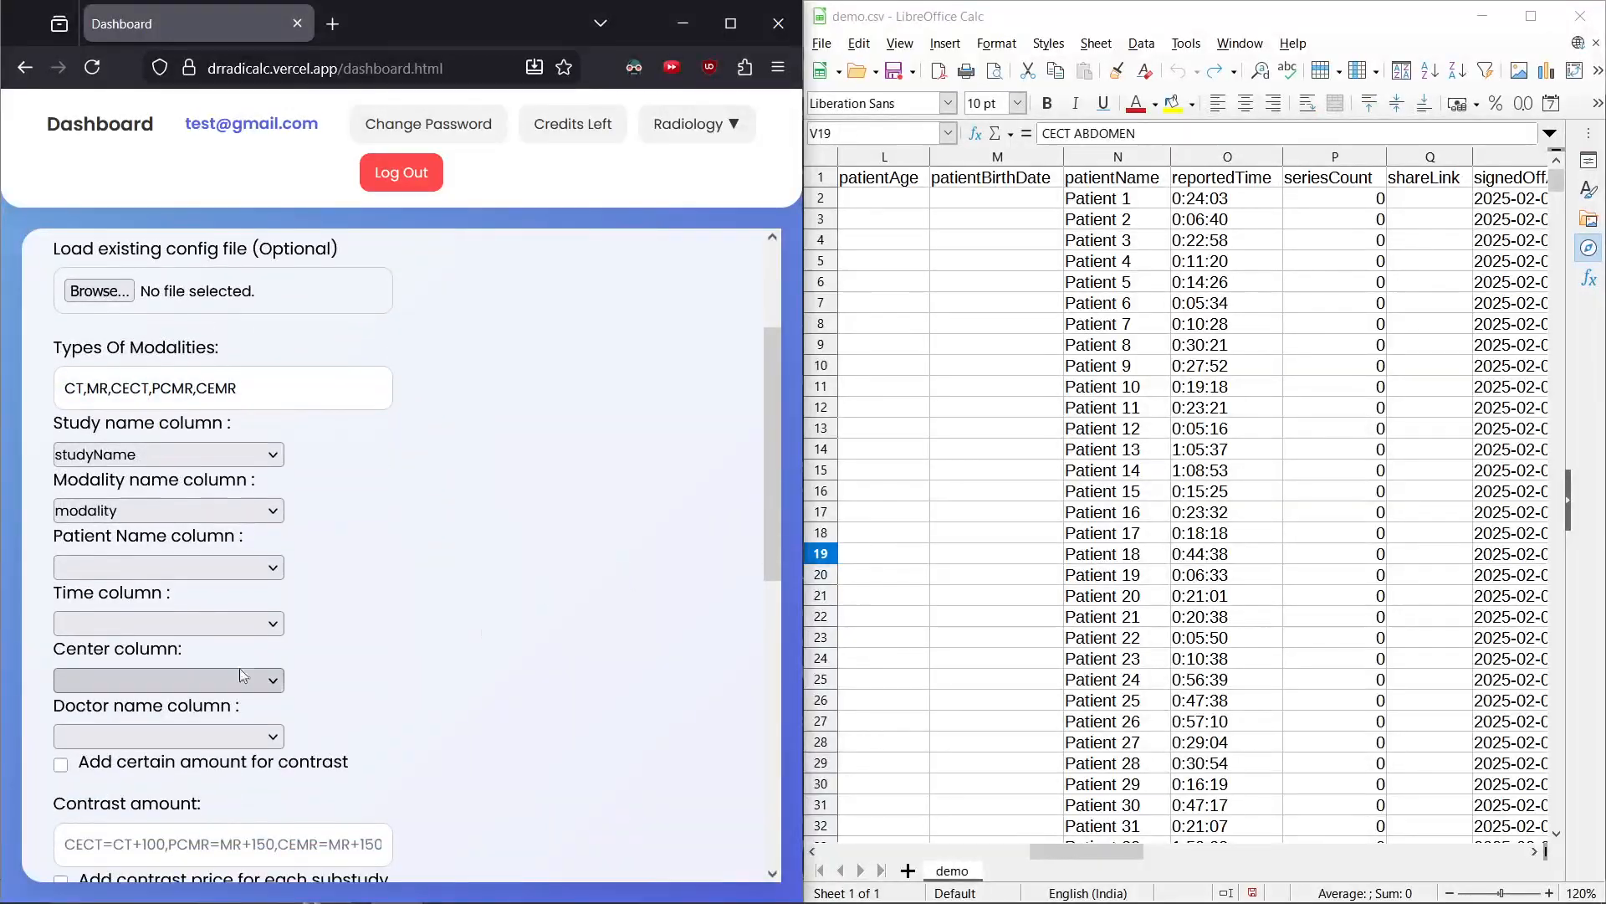
click(190, 570)
click(129, 456)
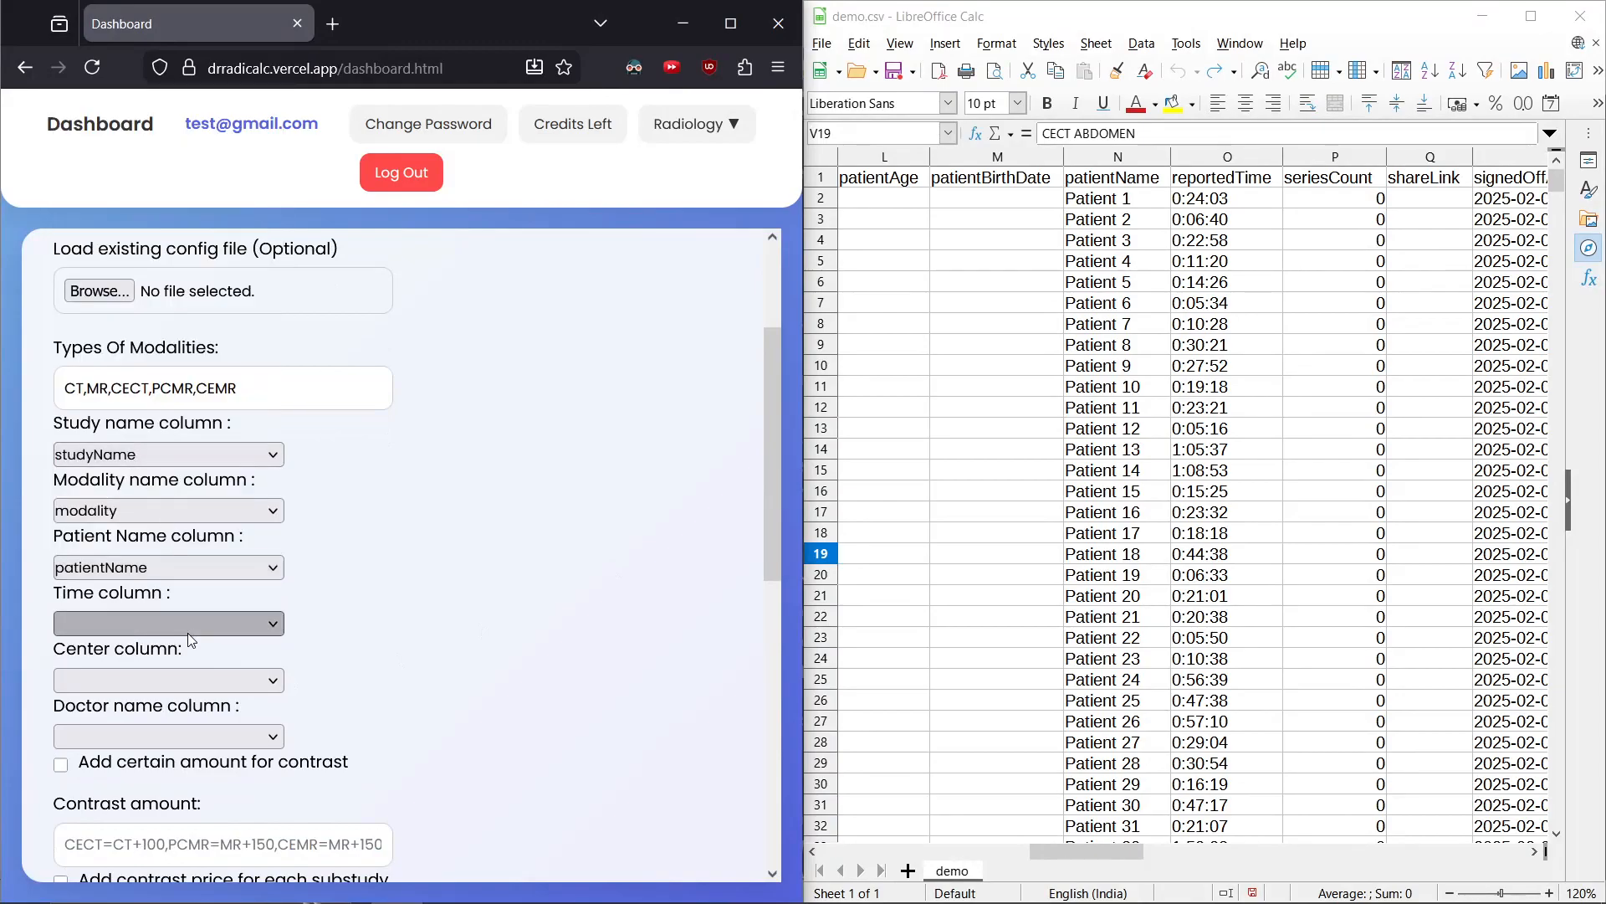
Set the Time column to studyDateTime and the Center column to center
click(187, 625)
click(158, 432)
click(216, 690)
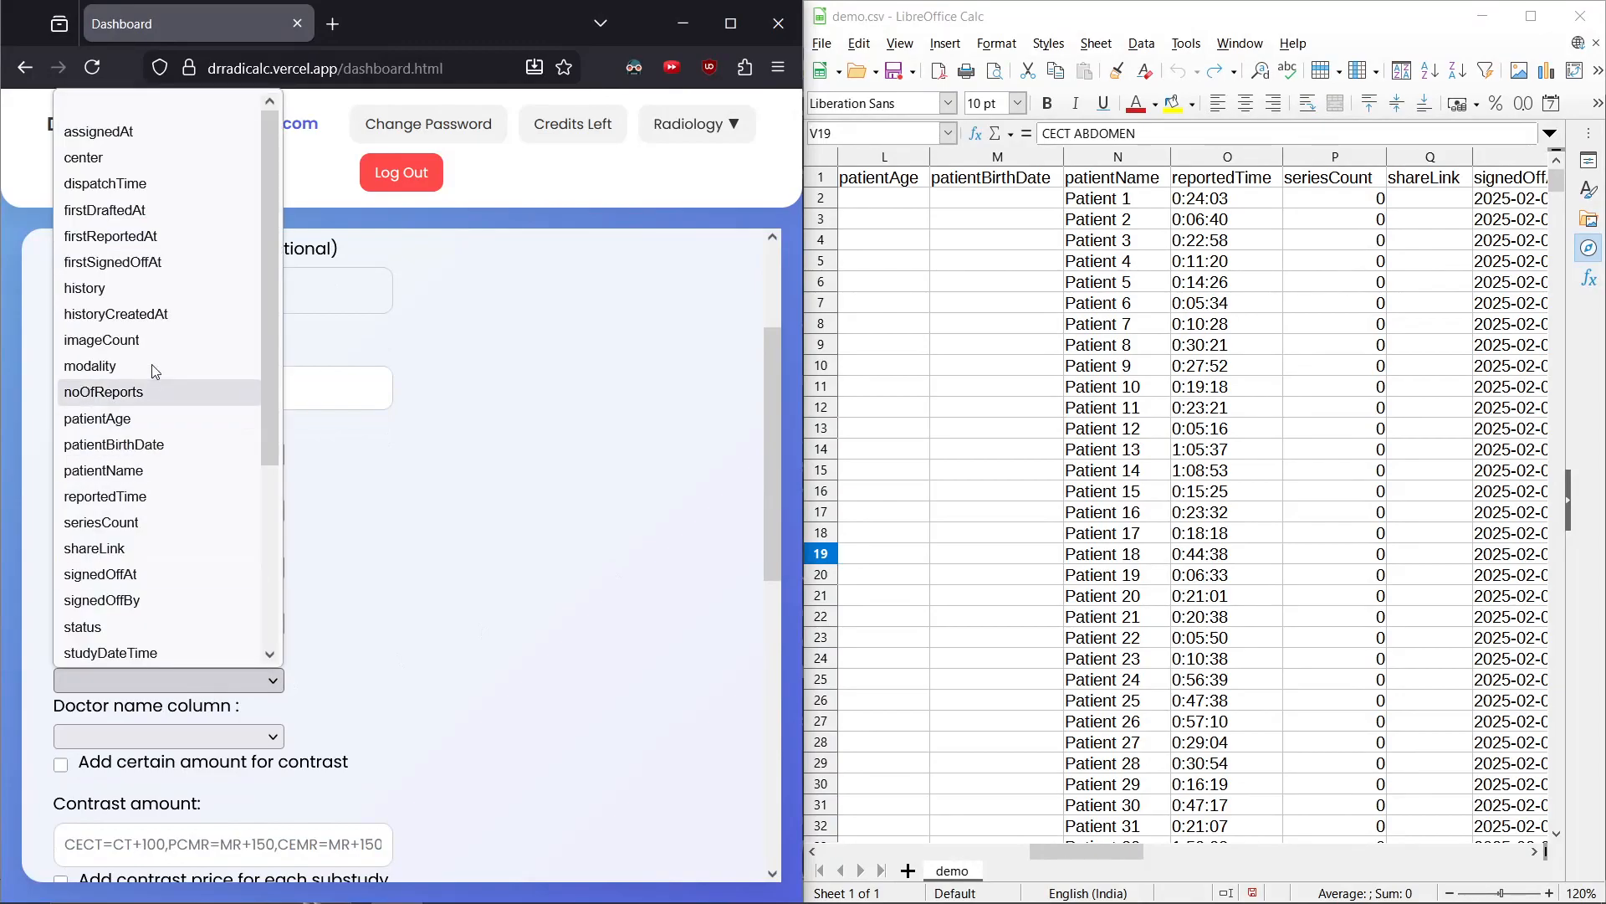
click(159, 158)
Set the Doctor name column to signedOffBy
click(159, 736)
scroll(134, 418, down, 3)
click(125, 389)
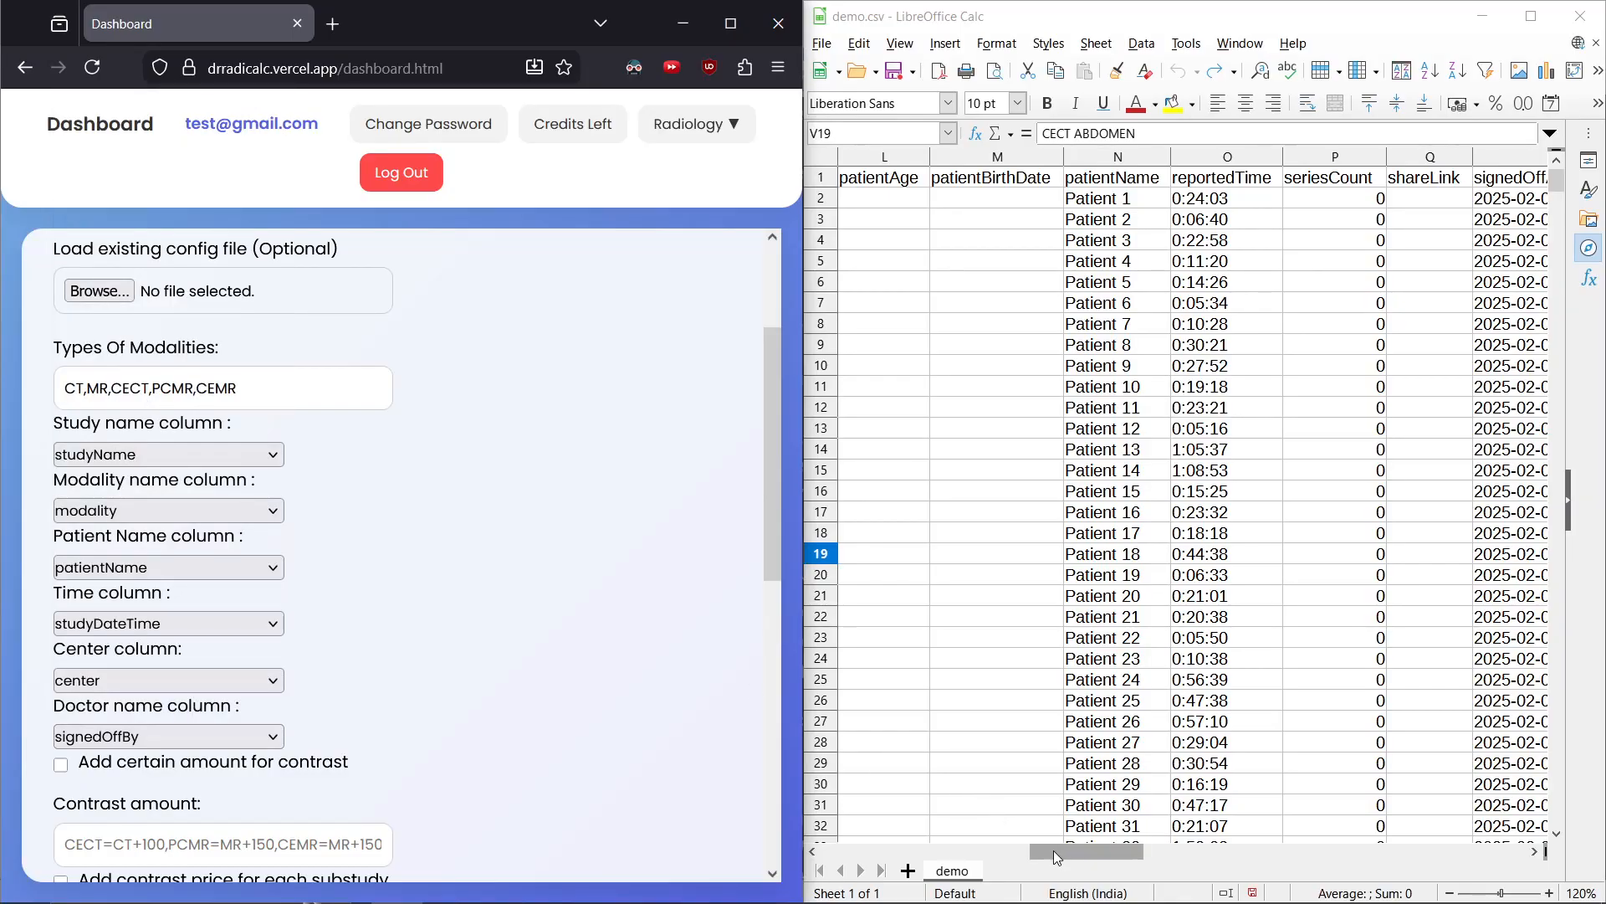
Scroll across the spreadsheet's columns to review the headers beyond patientName
click(1110, 178)
drag(1059, 853, 1154, 852)
click(1047, 178)
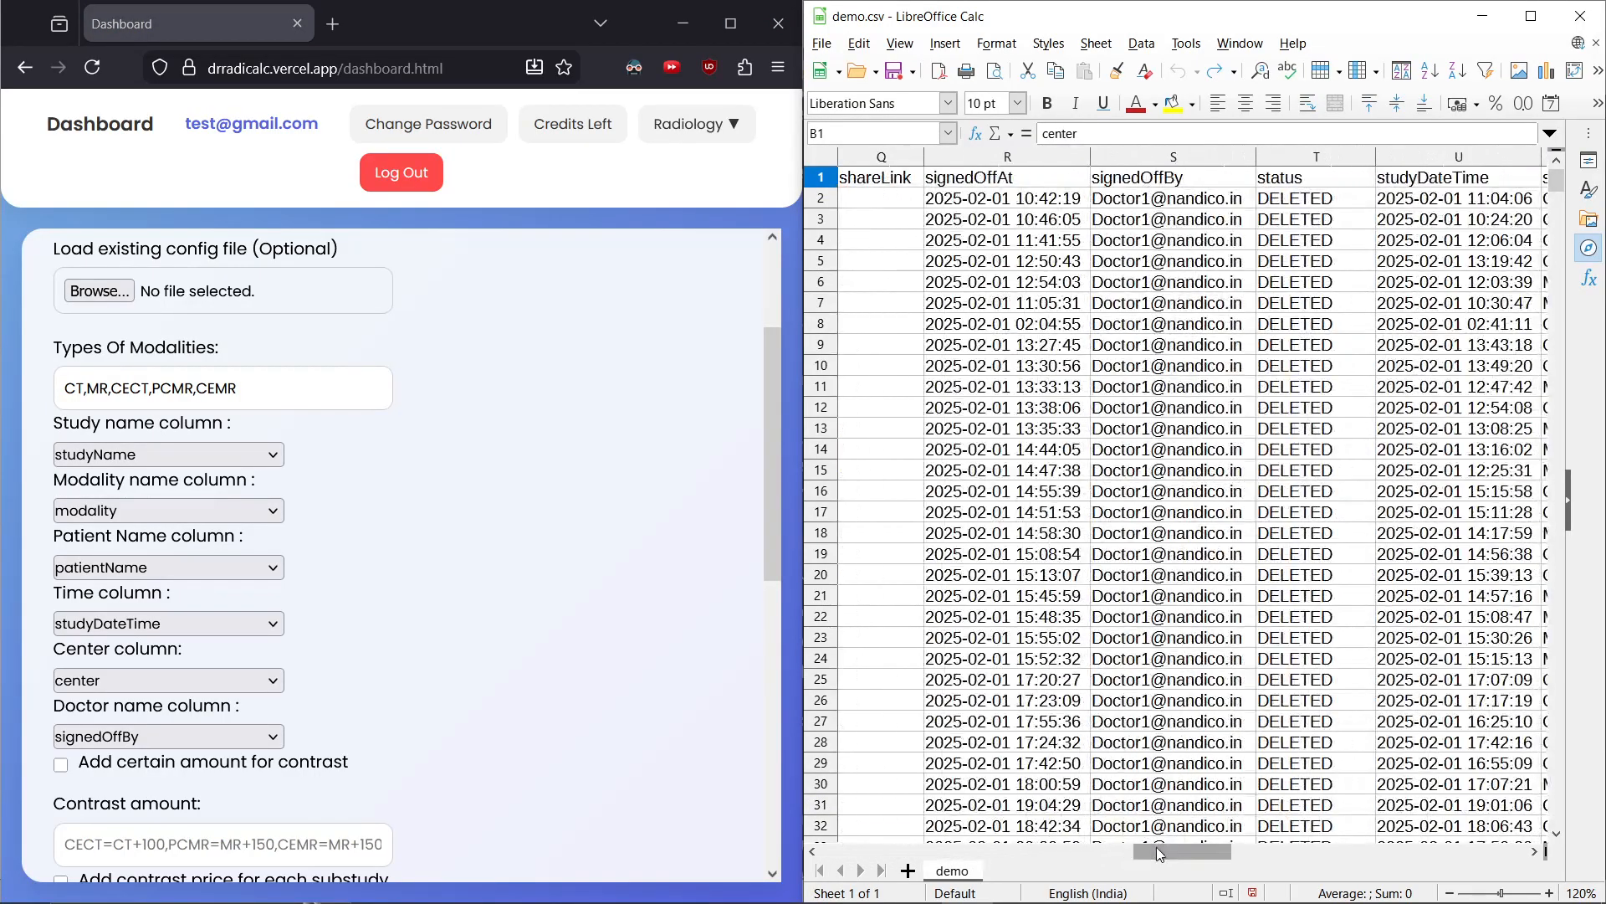
click(1227, 175)
click(1419, 179)
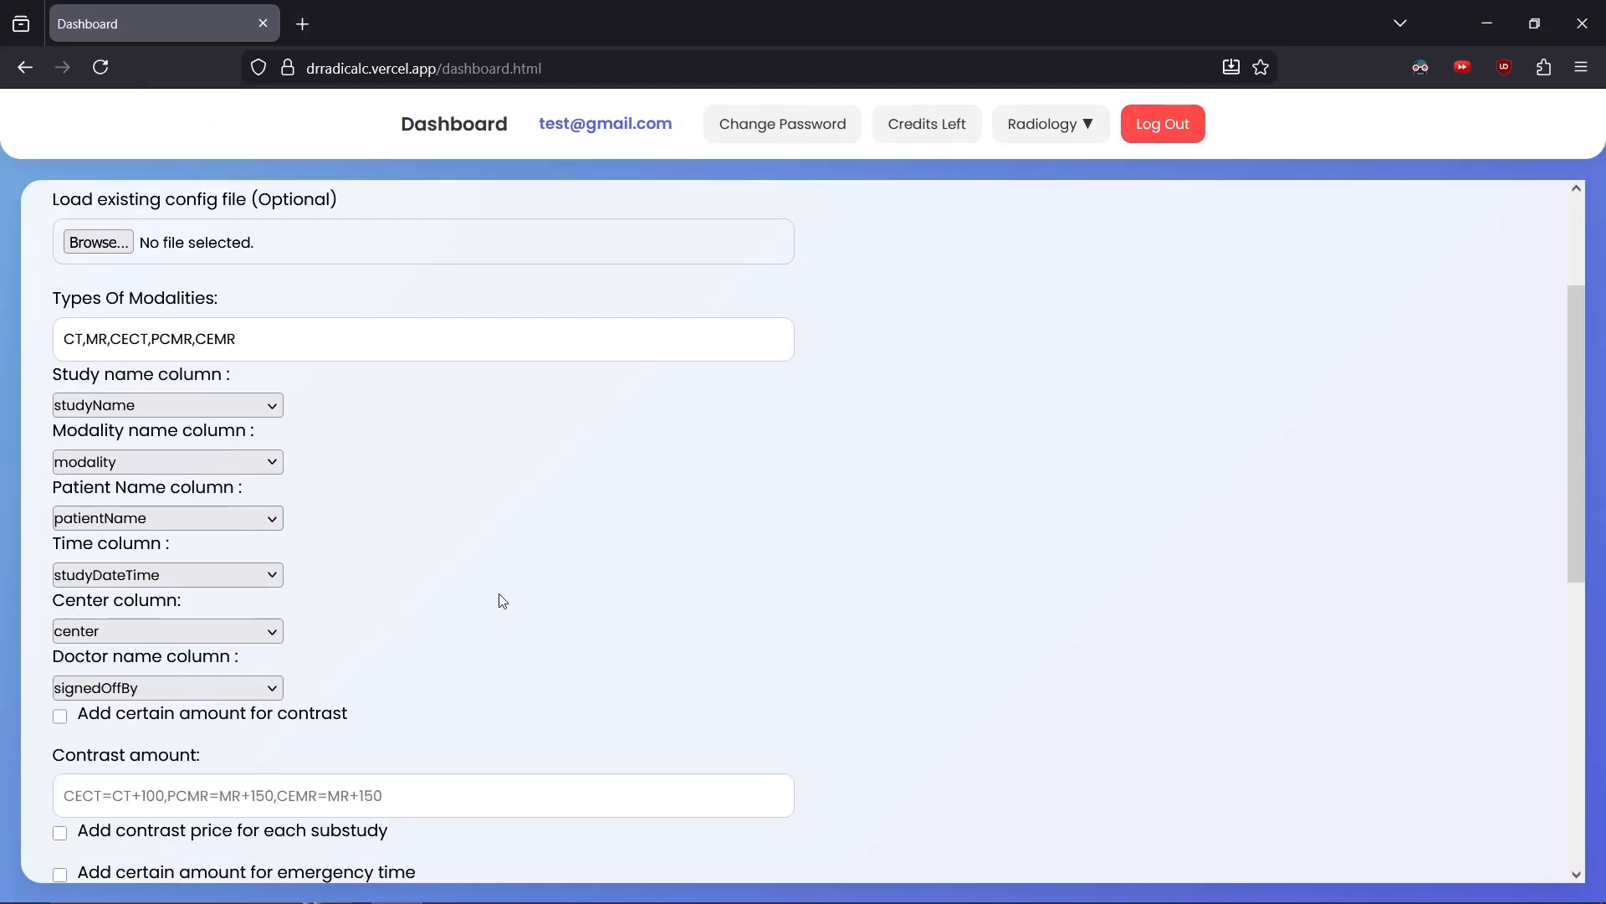
Enable adding a certain amount for contrast and set the contrast amount to CECT=CT+100,CEMR=MR+150,PCMR=MR+150
scroll(502, 601, down, 3)
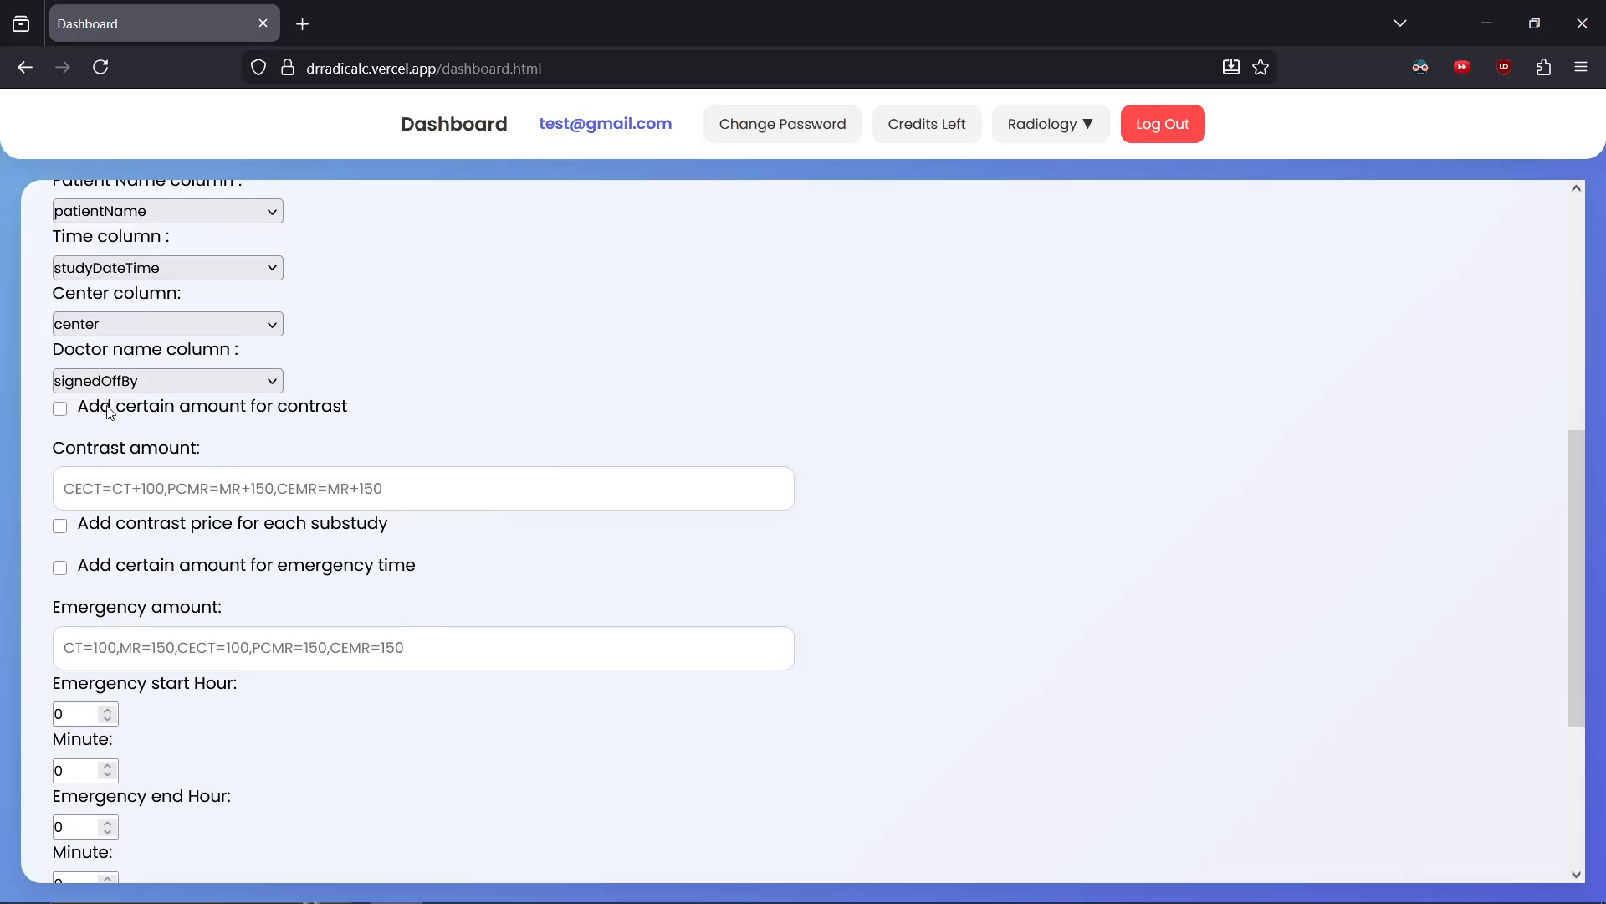
click(61, 412)
click(154, 489)
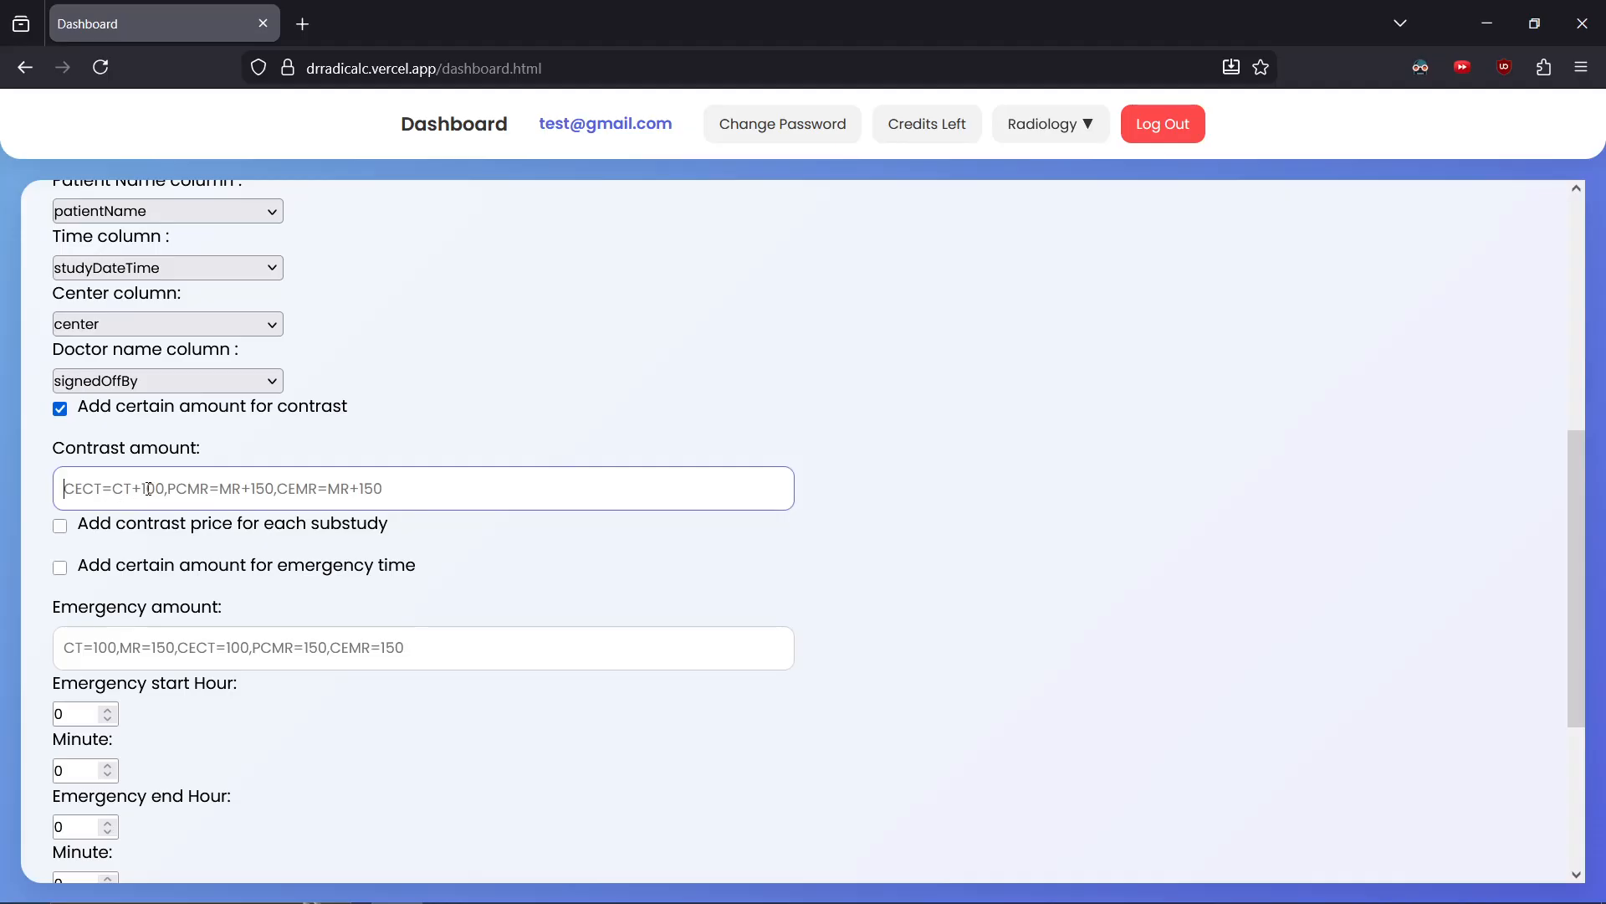
text(CECT=CT+100,C)
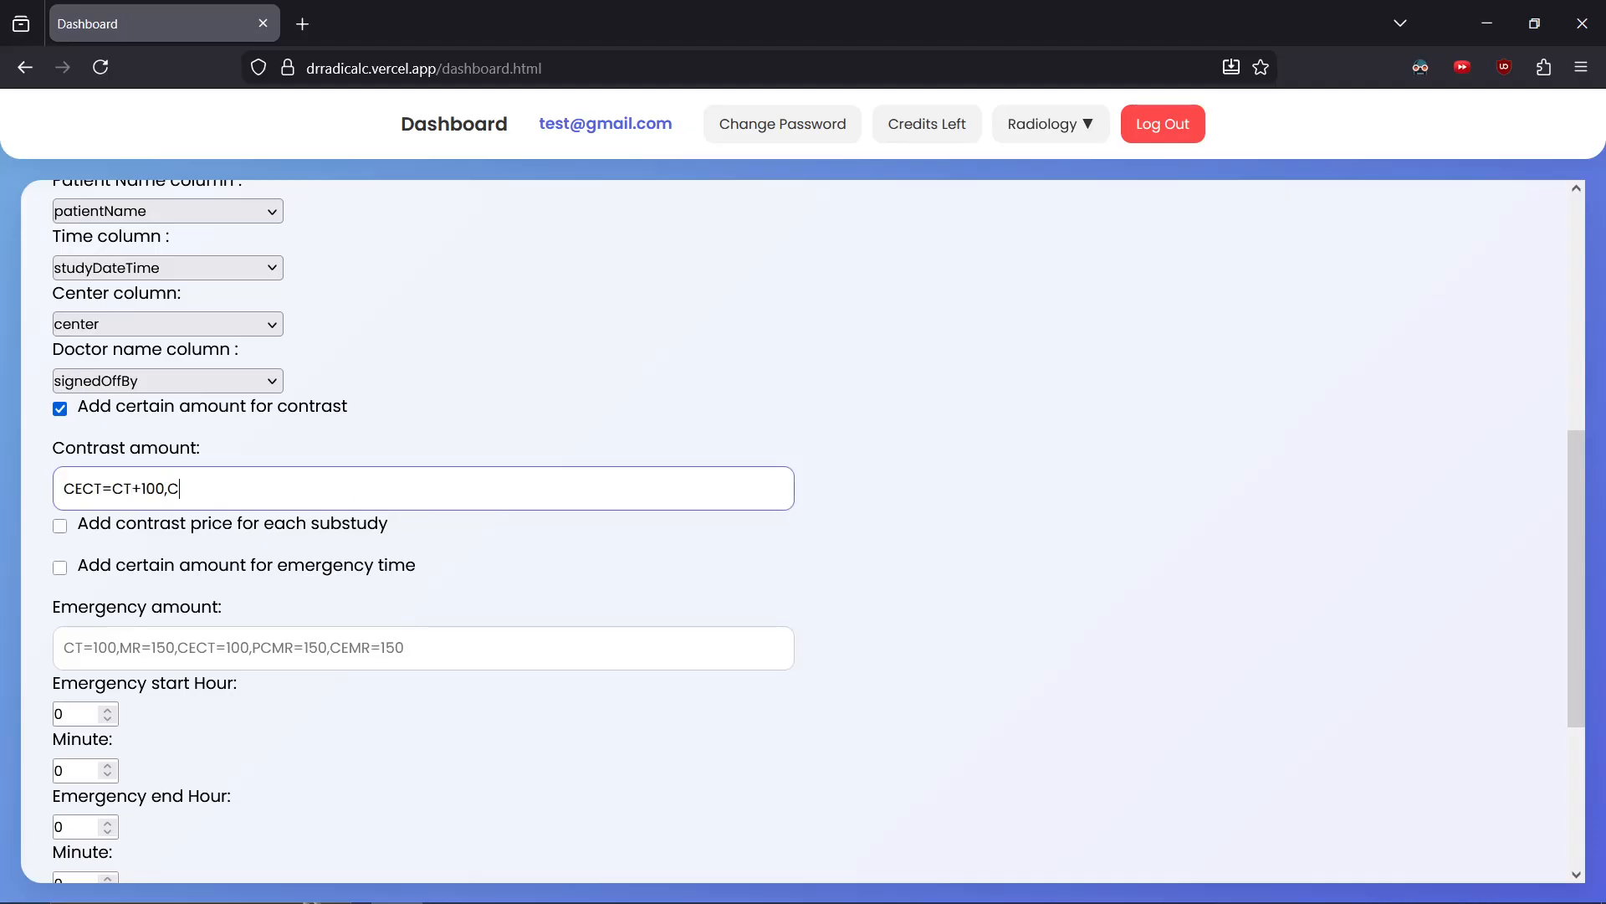
text(EMR=MR+150,PCMR=MR)
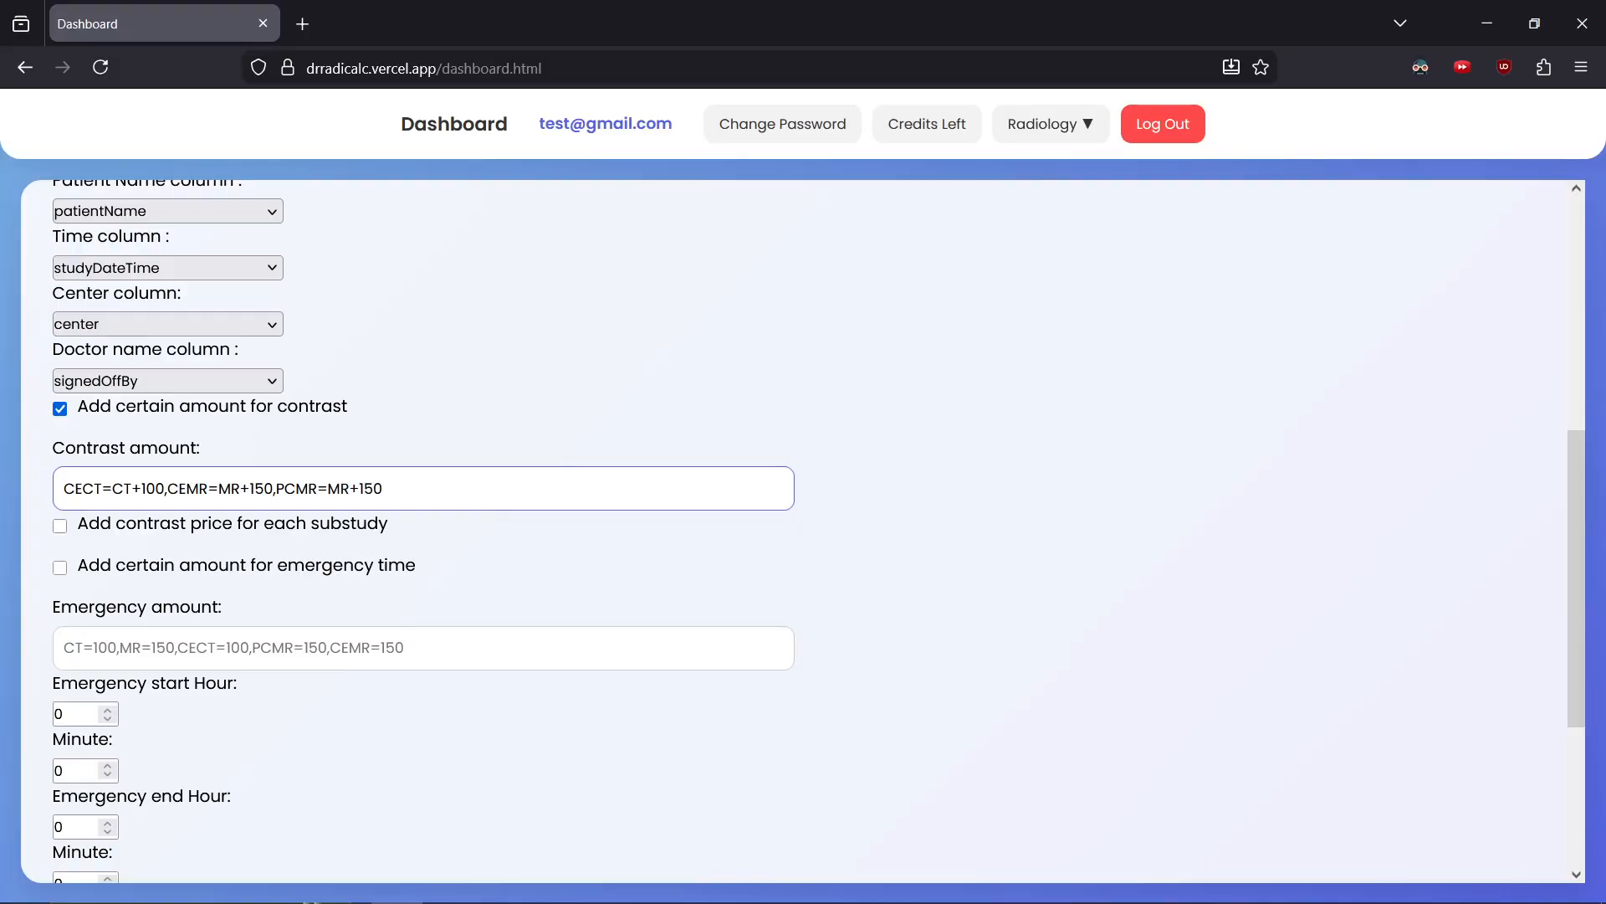
text(+150)
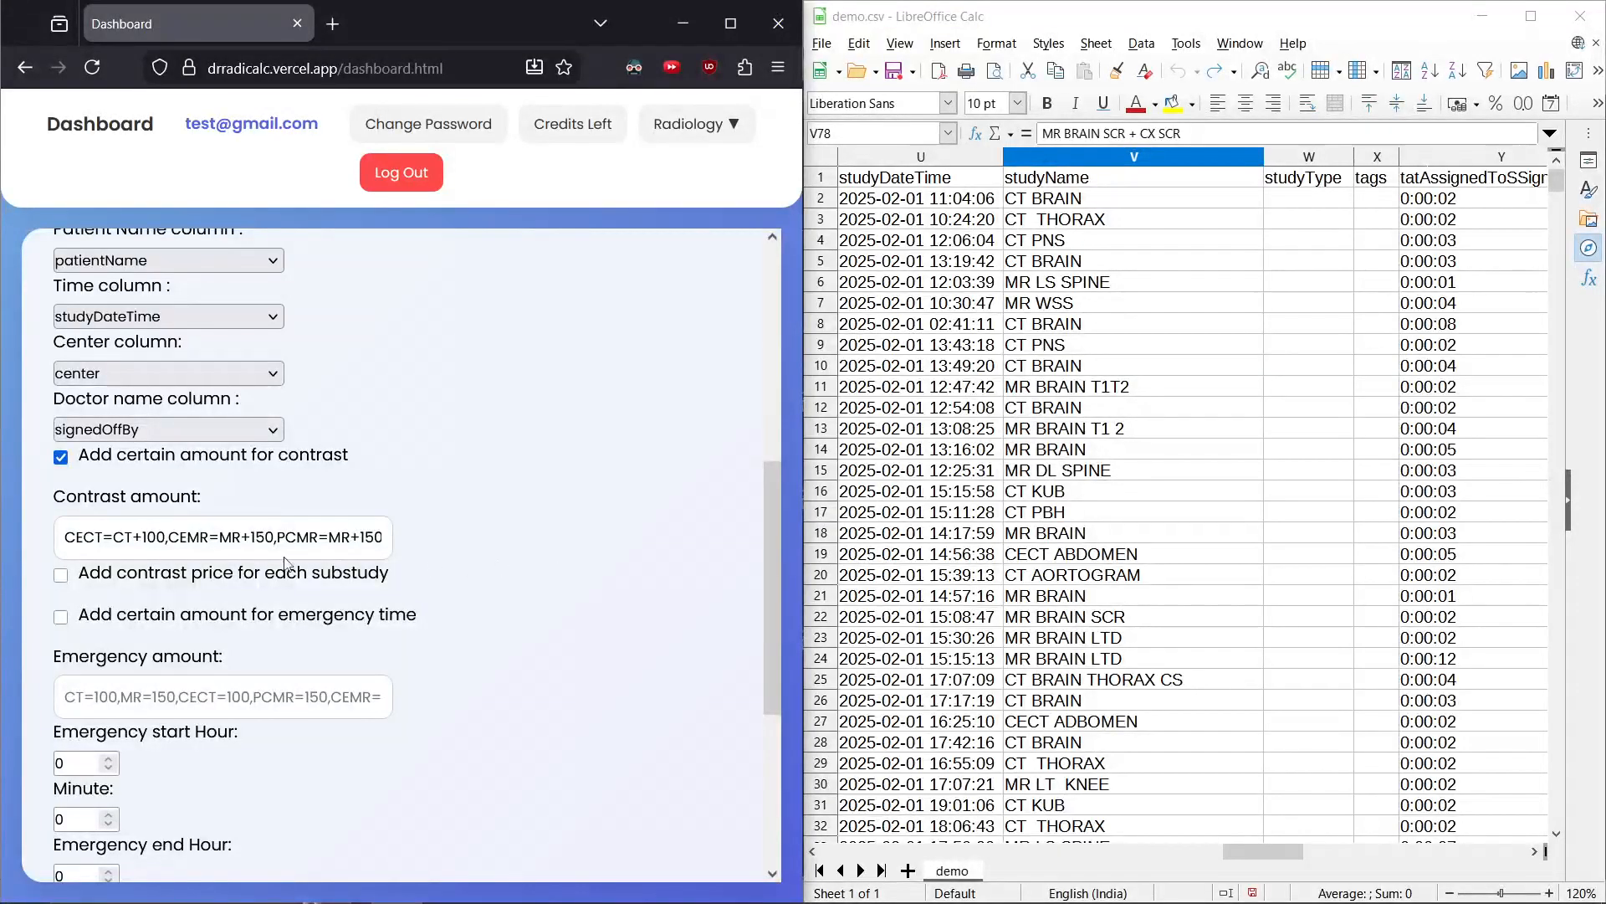
Enable adding the contrast price for each substudy and review the combined study names in the studyName column
click(60, 575)
click(1089, 682)
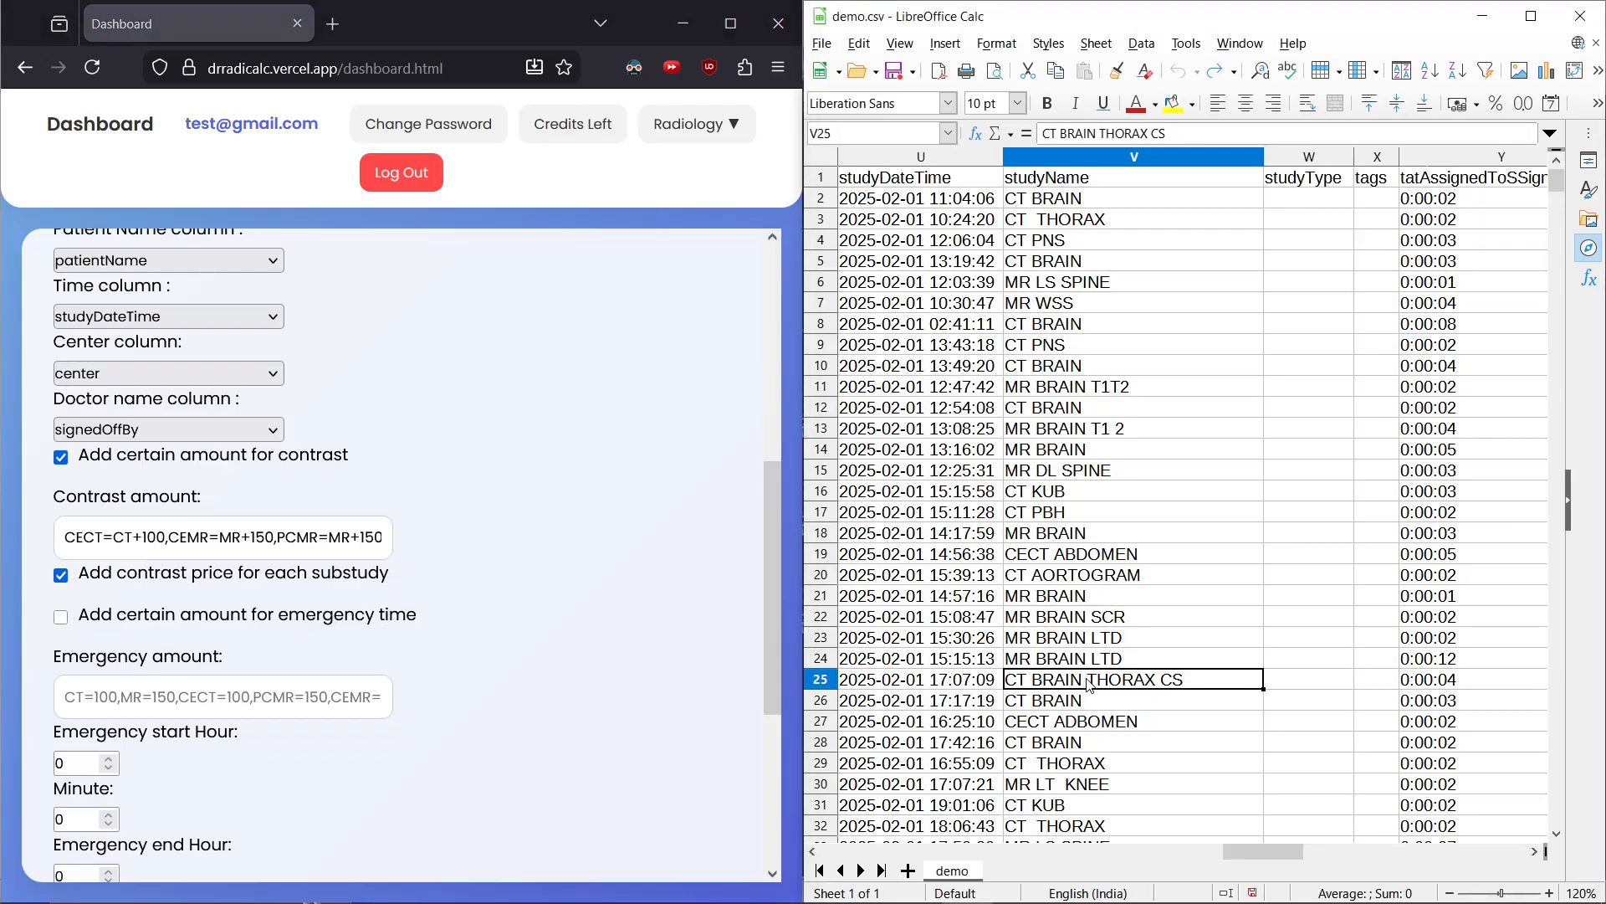
scroll(1089, 682, down, 11)
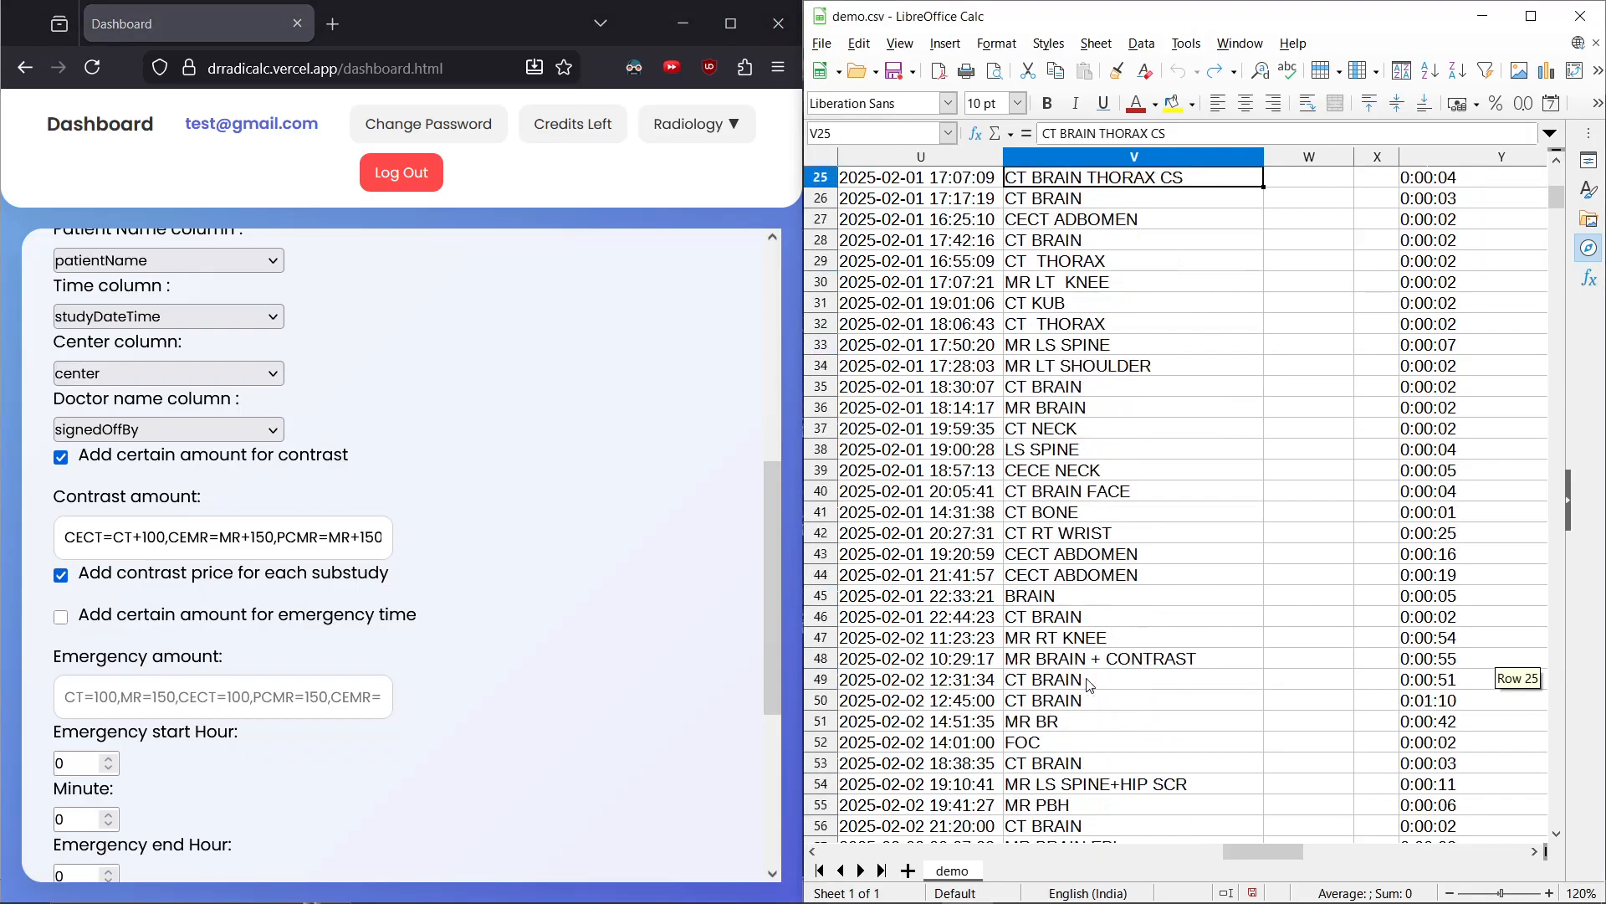
scroll(1087, 673, down, 4)
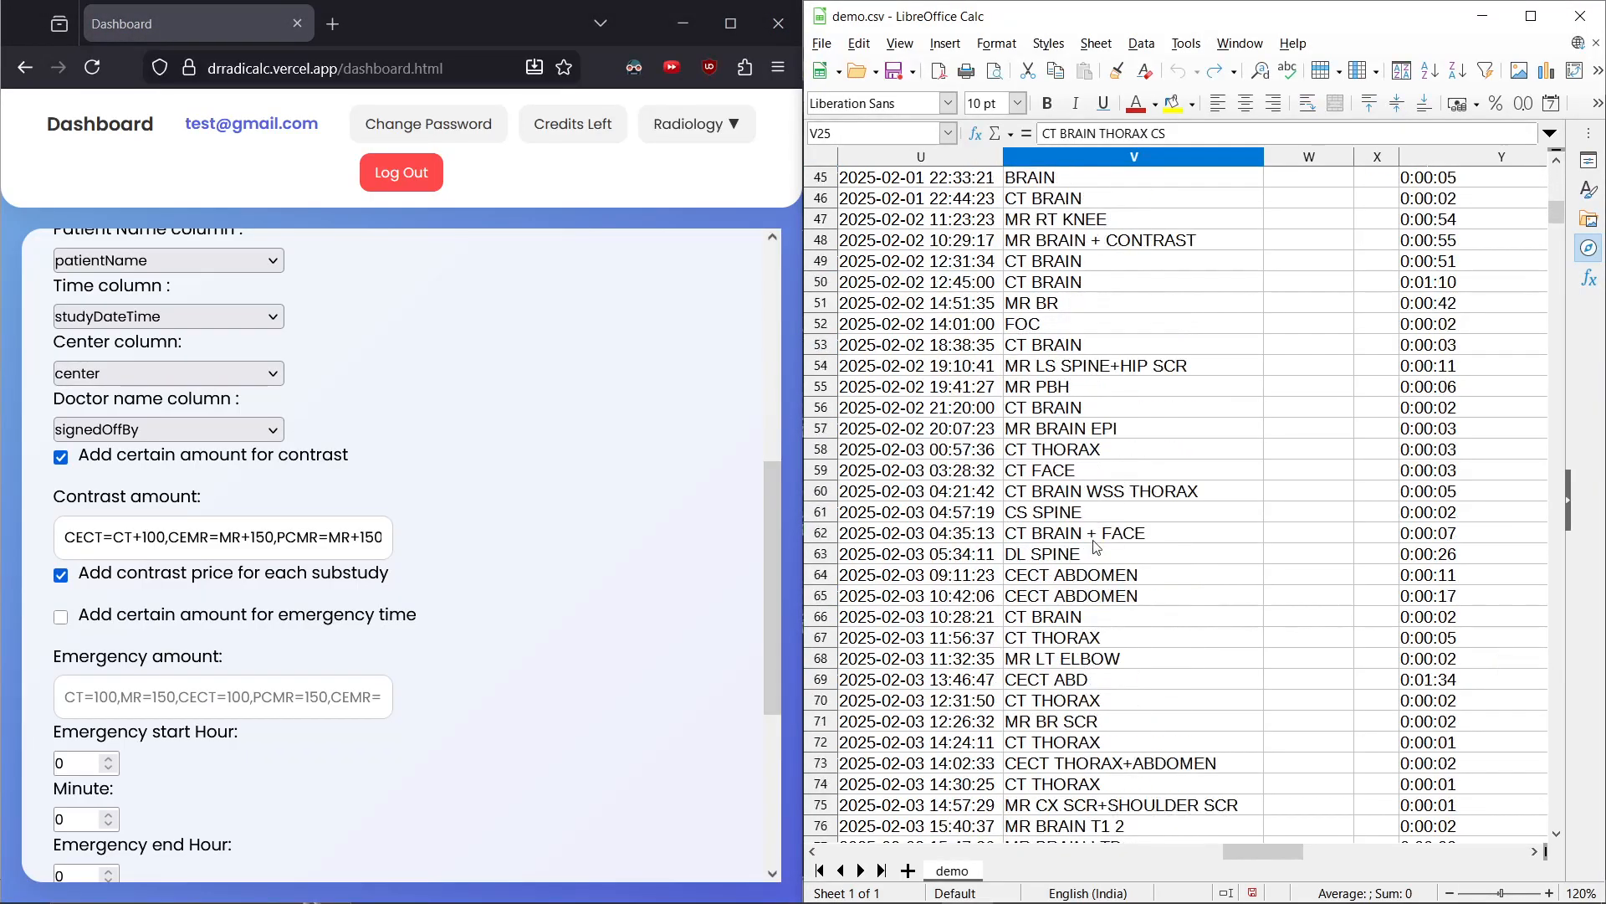
click(1094, 498)
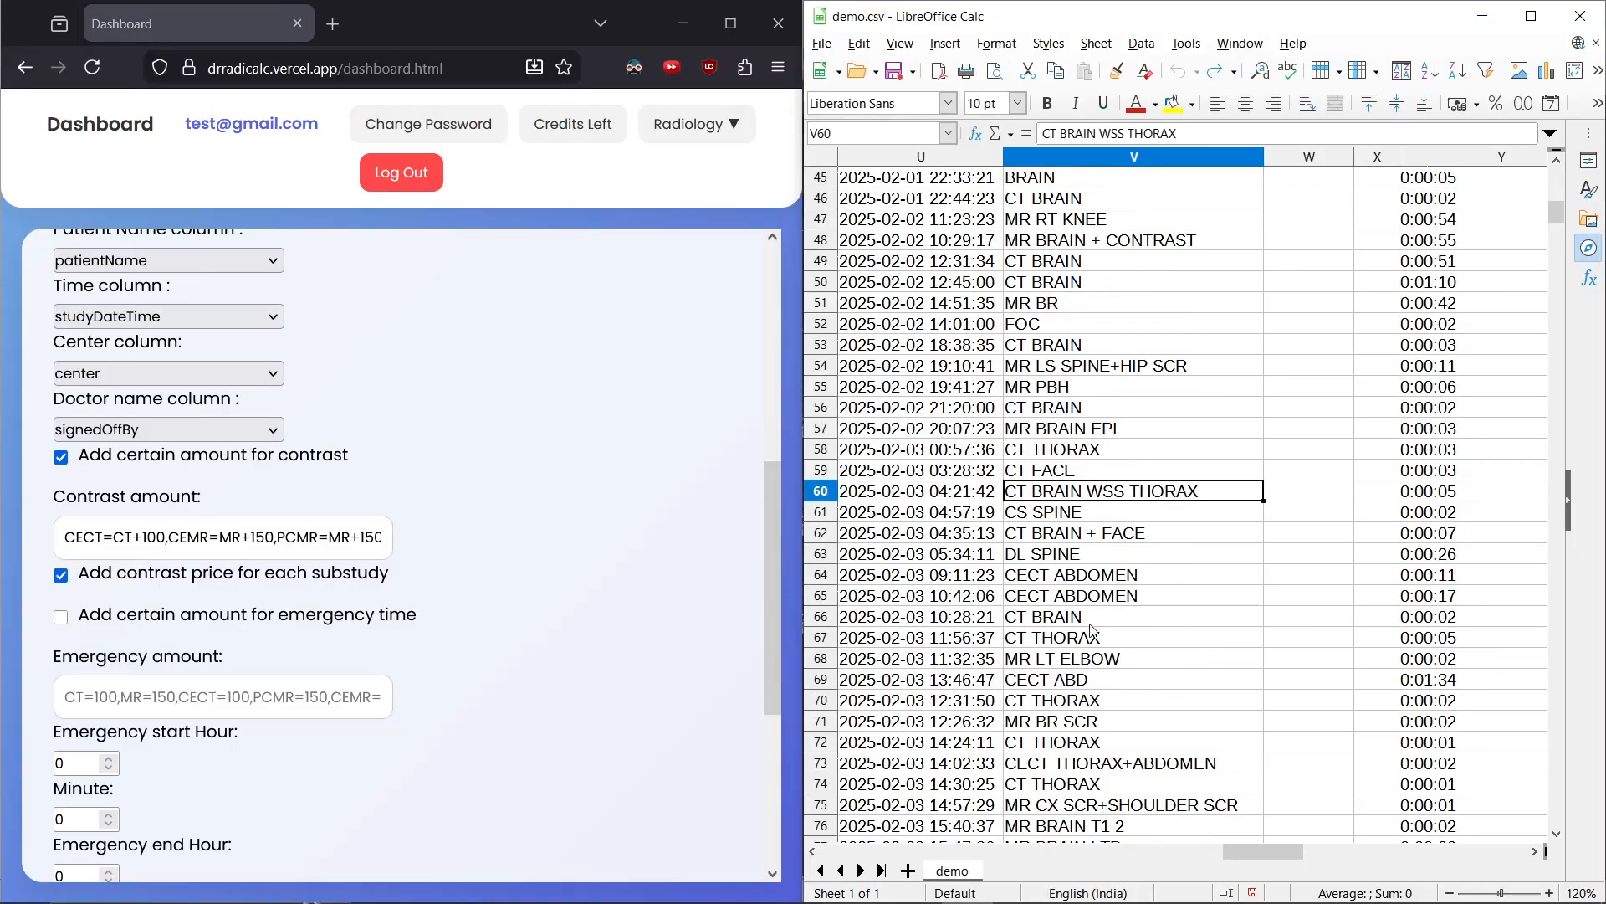
click(1077, 768)
scroll(1078, 768, down, 7)
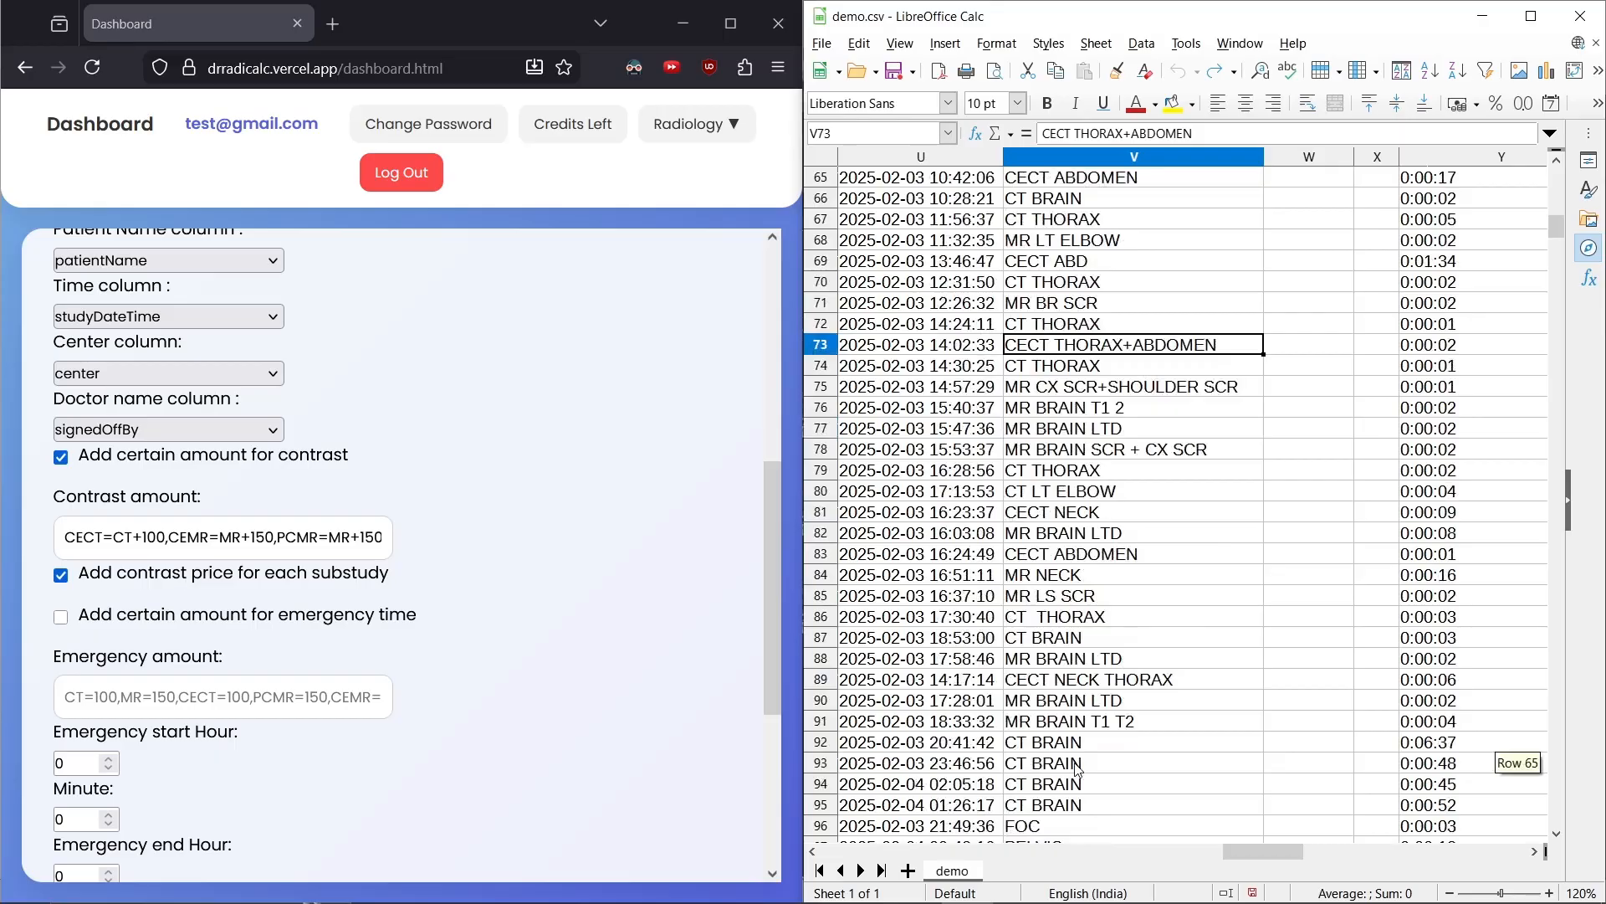
click(1062, 684)
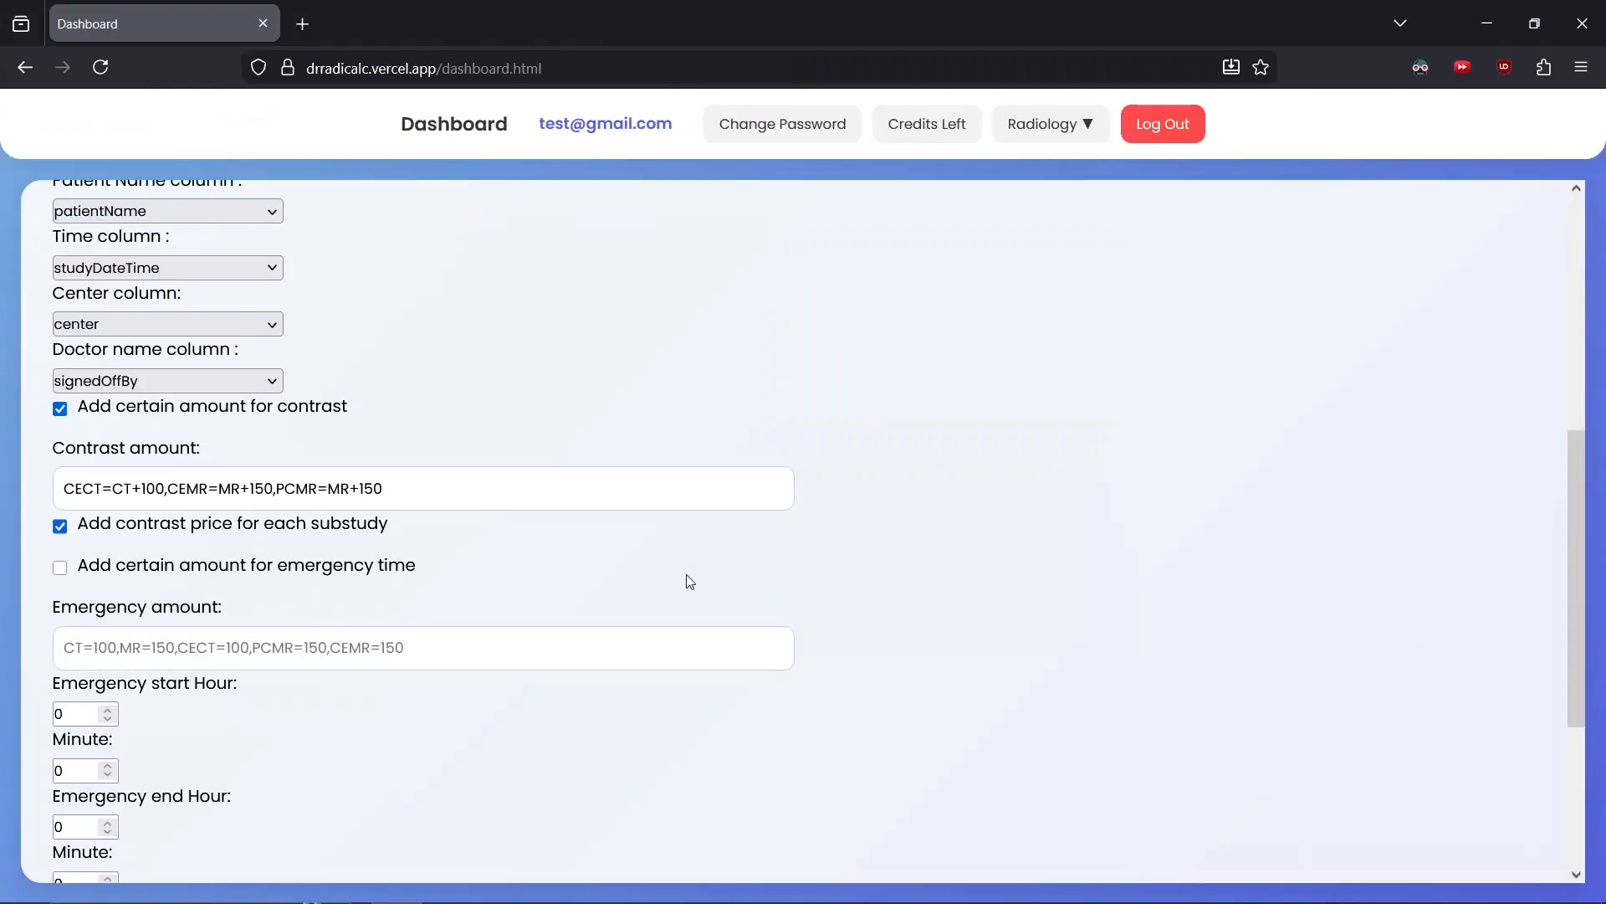
Enable the emergency-time surcharge and set the emergency amount to CT=100,MR=150,CECT=100,PCMR=150,CEMR=150
scroll(686, 574, down, 3)
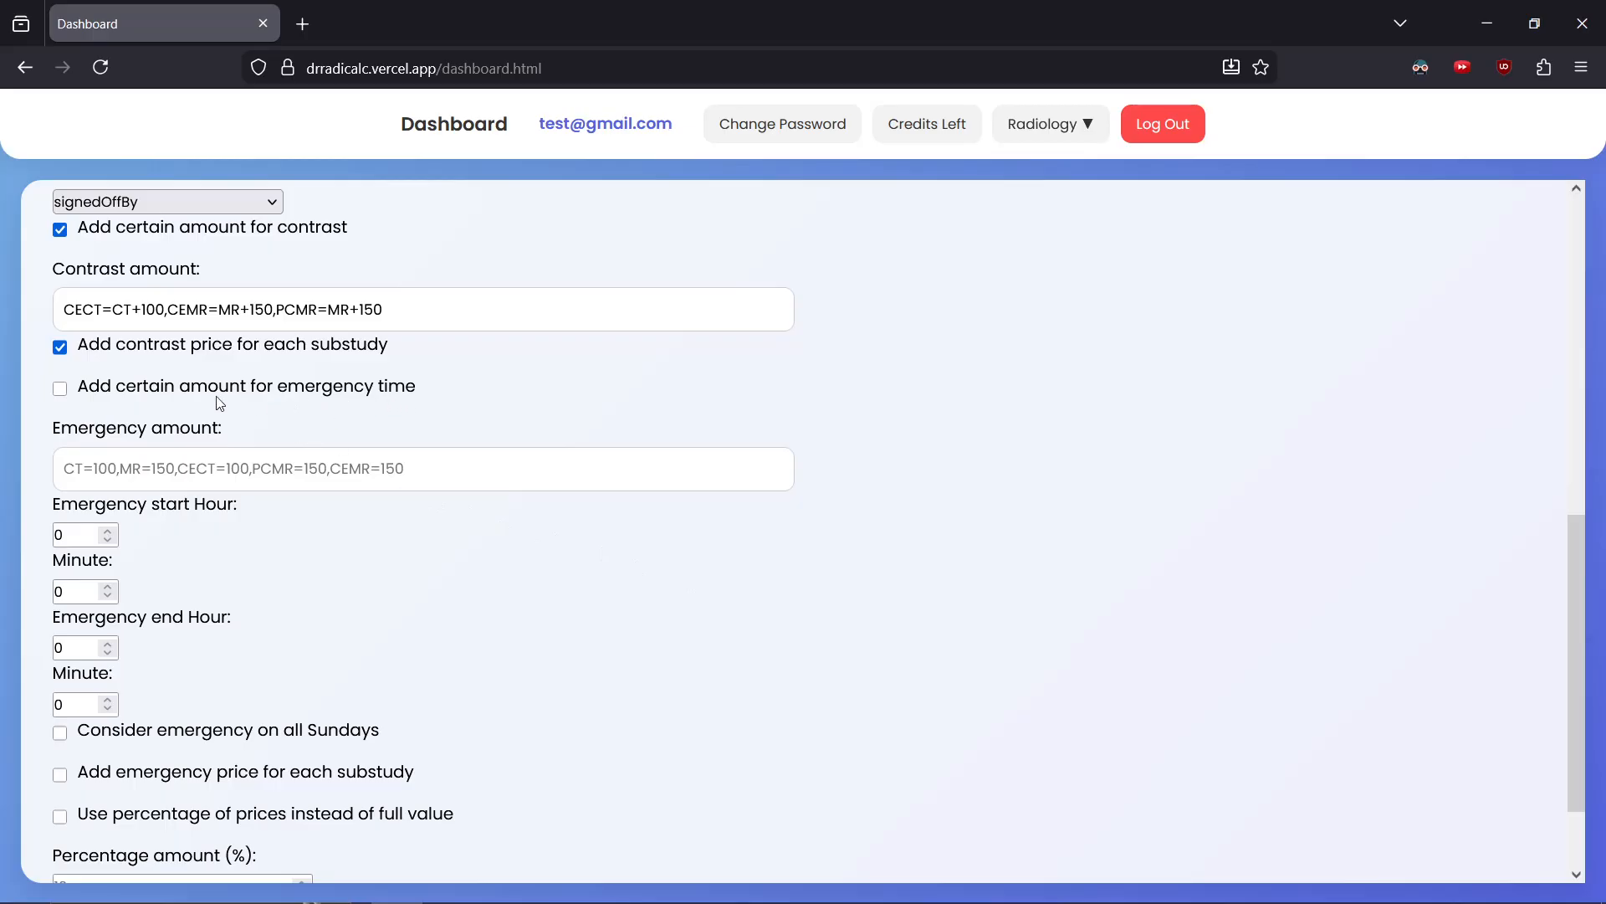
click(60, 389)
click(426, 472)
text(CT=100,MR=150,CECT=100,PCMR=150,CEMR=150)
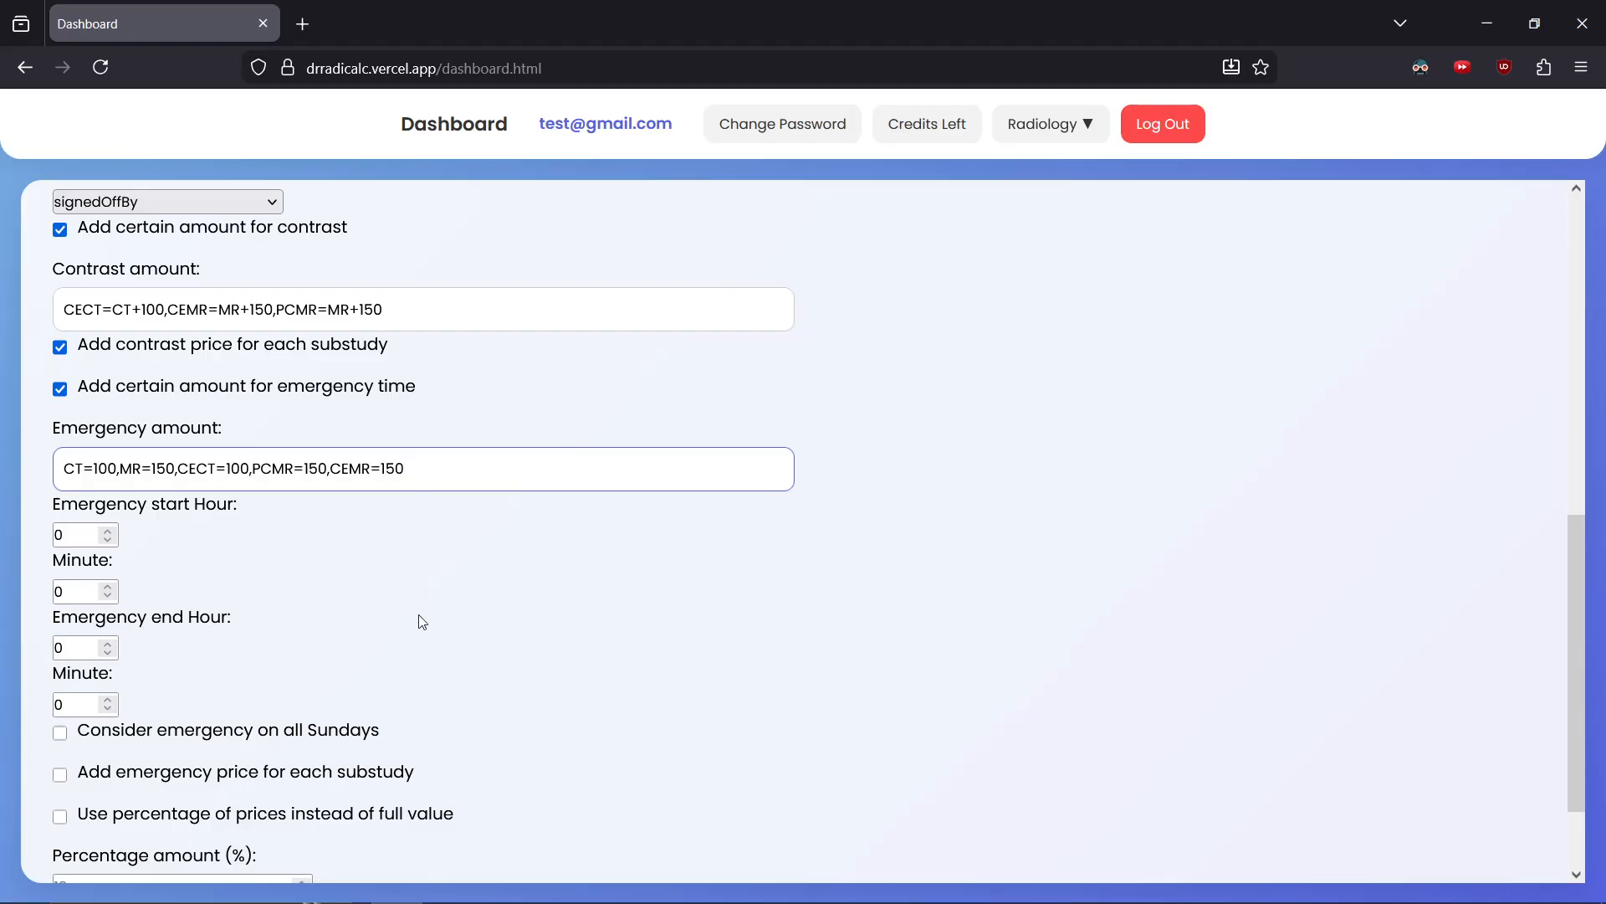
Set the emergency window to start at 20:30 and end at 7:00
scroll(419, 637, down, 2)
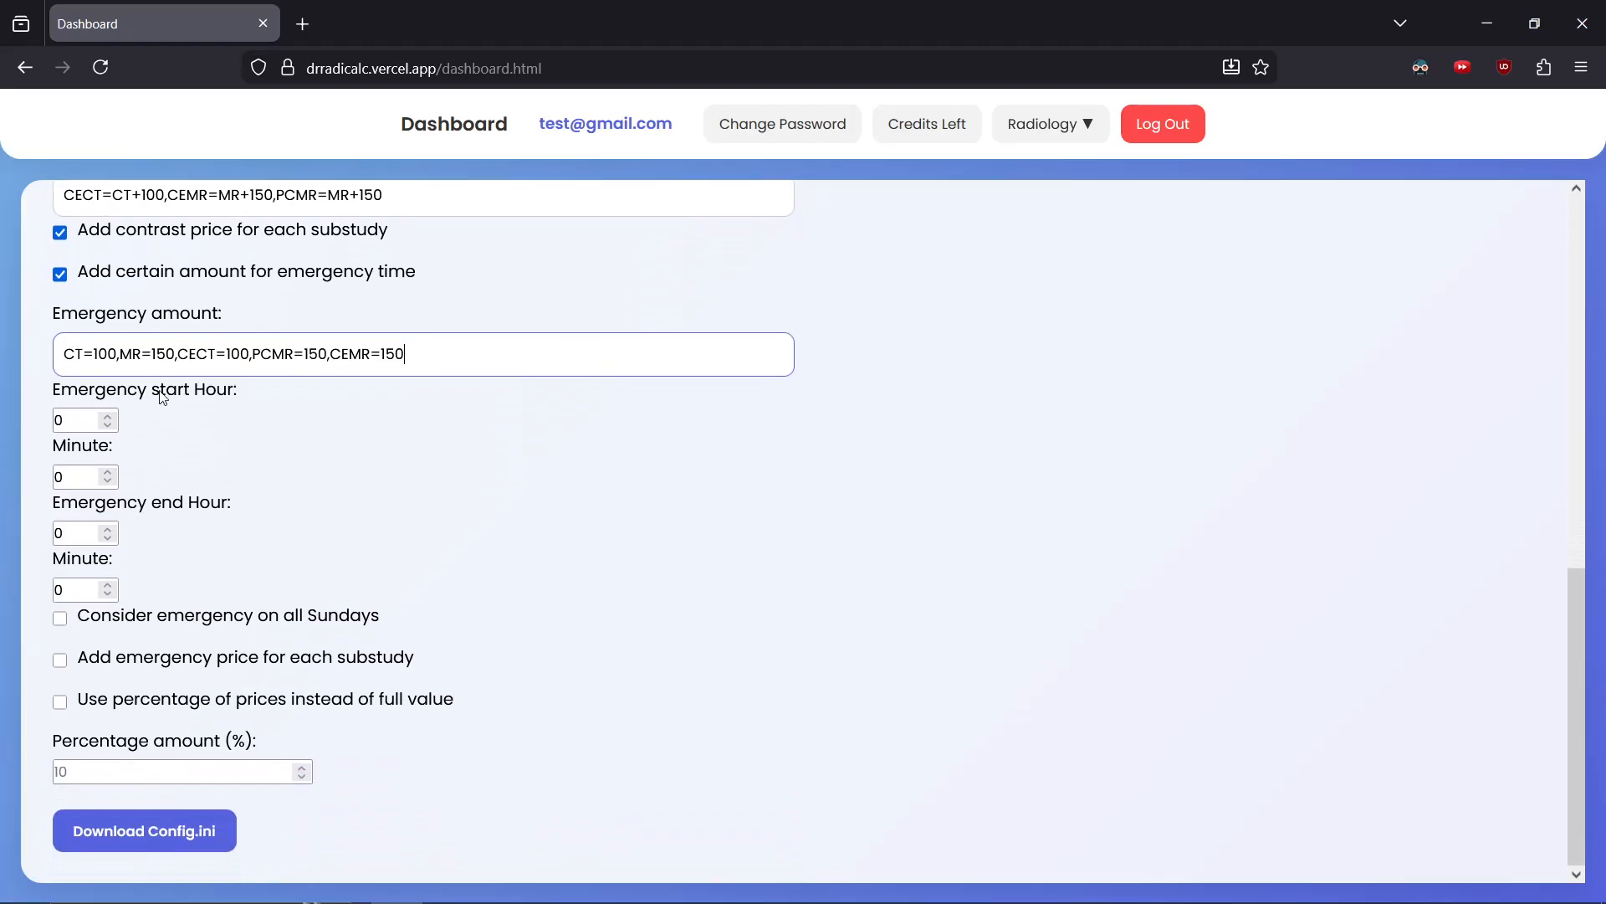
double_click(65, 421)
text(20)
click(81, 476)
double_click(81, 476)
text(30)
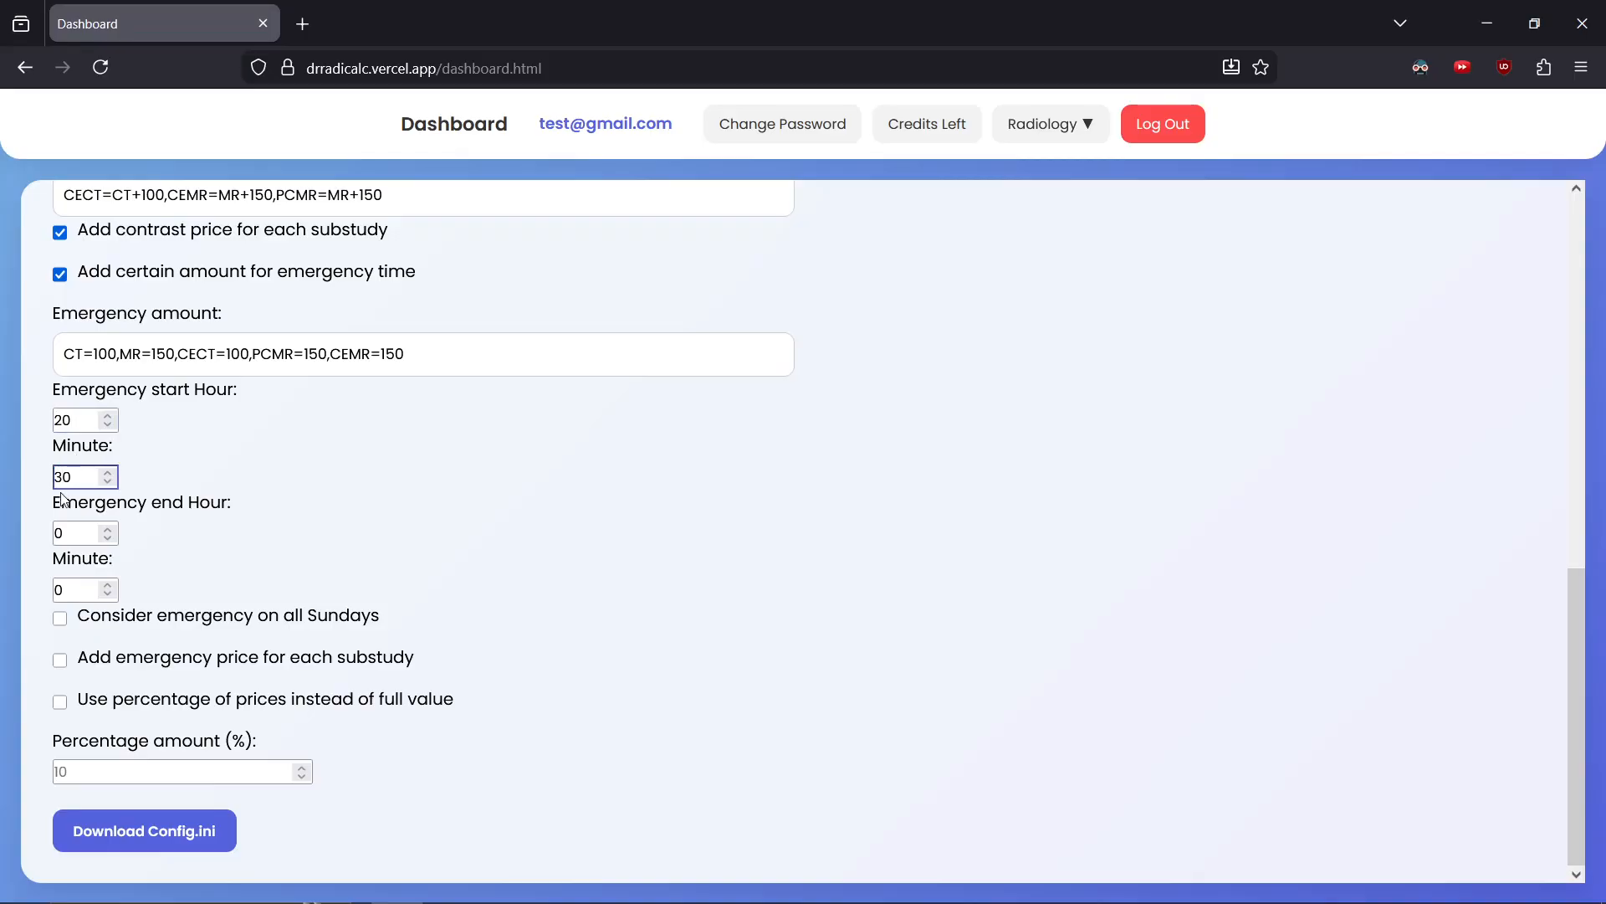
double_click(82, 532)
text(7)
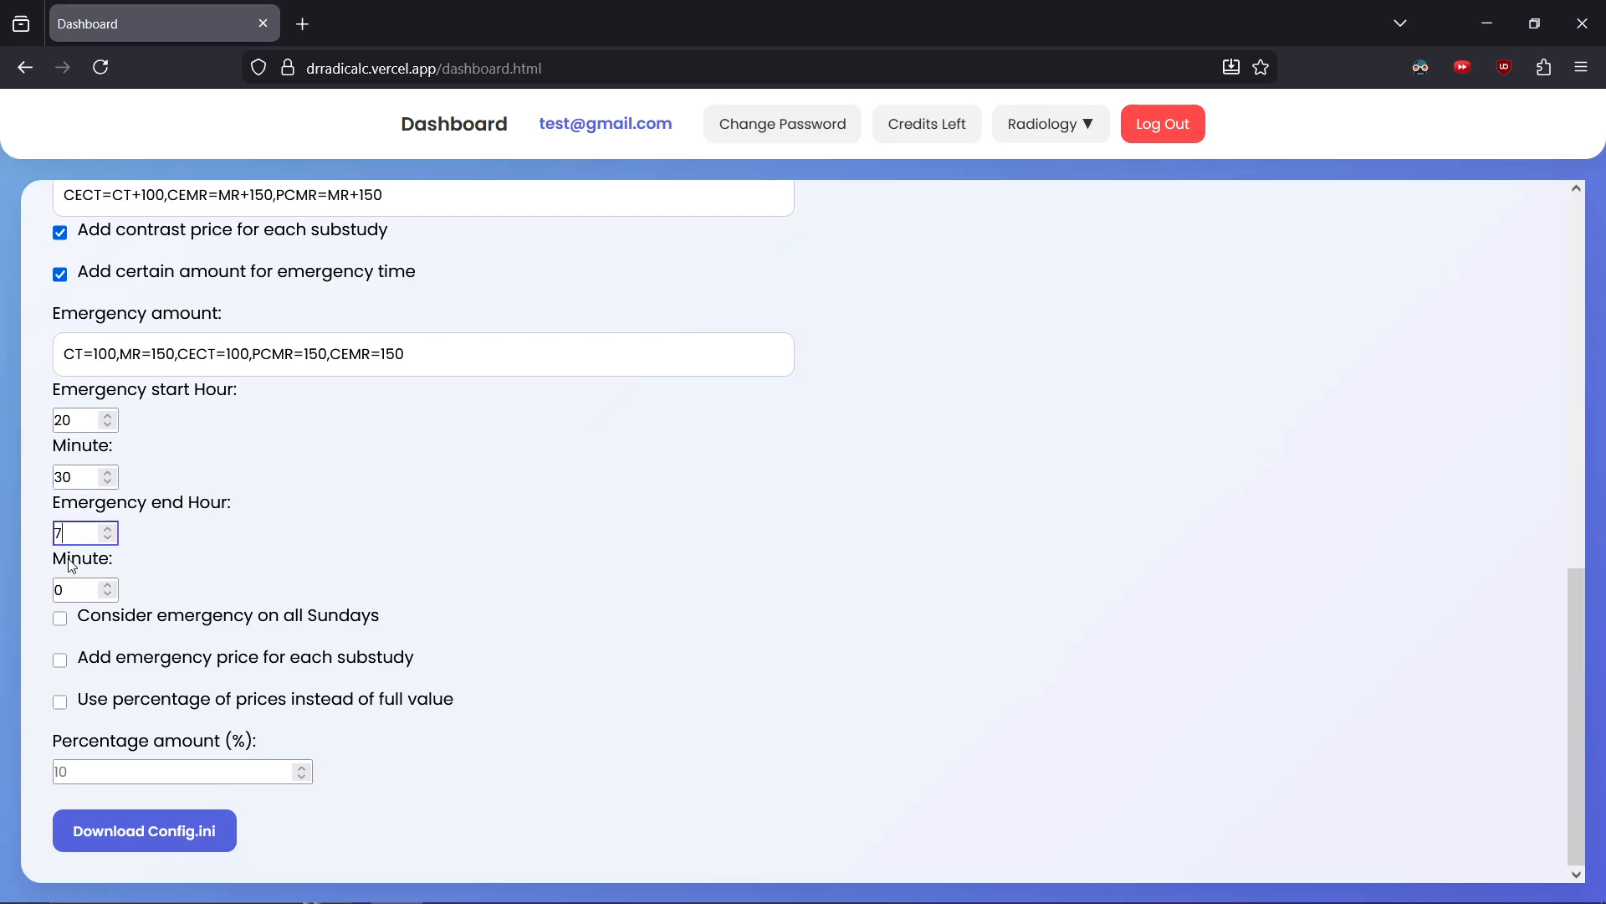
double_click(75, 587)
text(0)
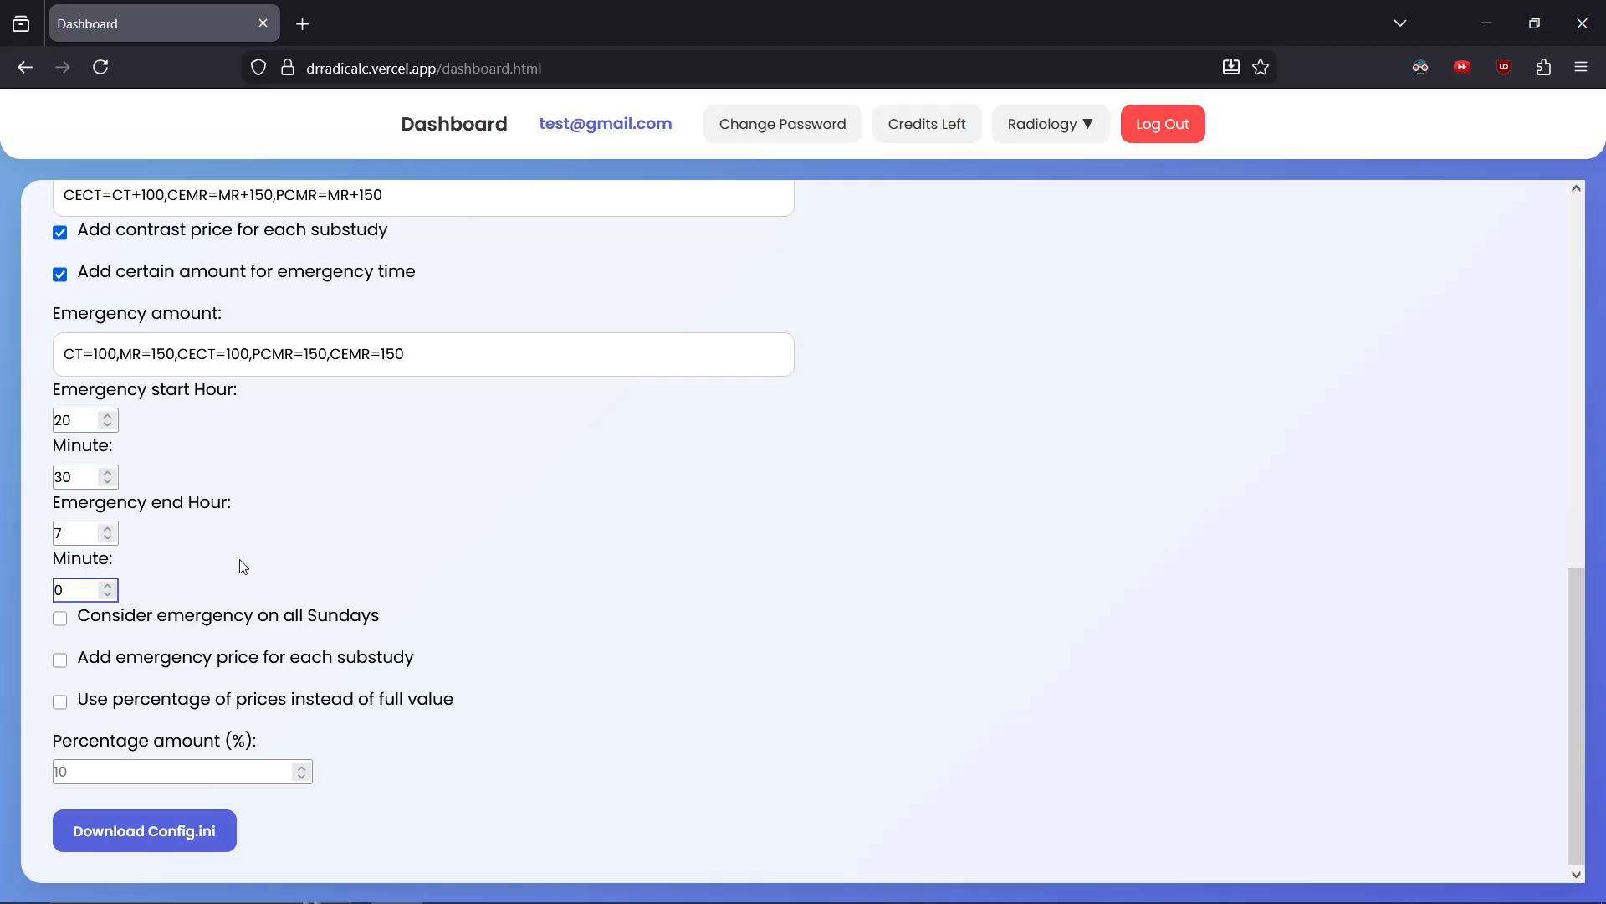
Enable emergency on all Sundays and the emergency price for each substudy
key(super+Left)
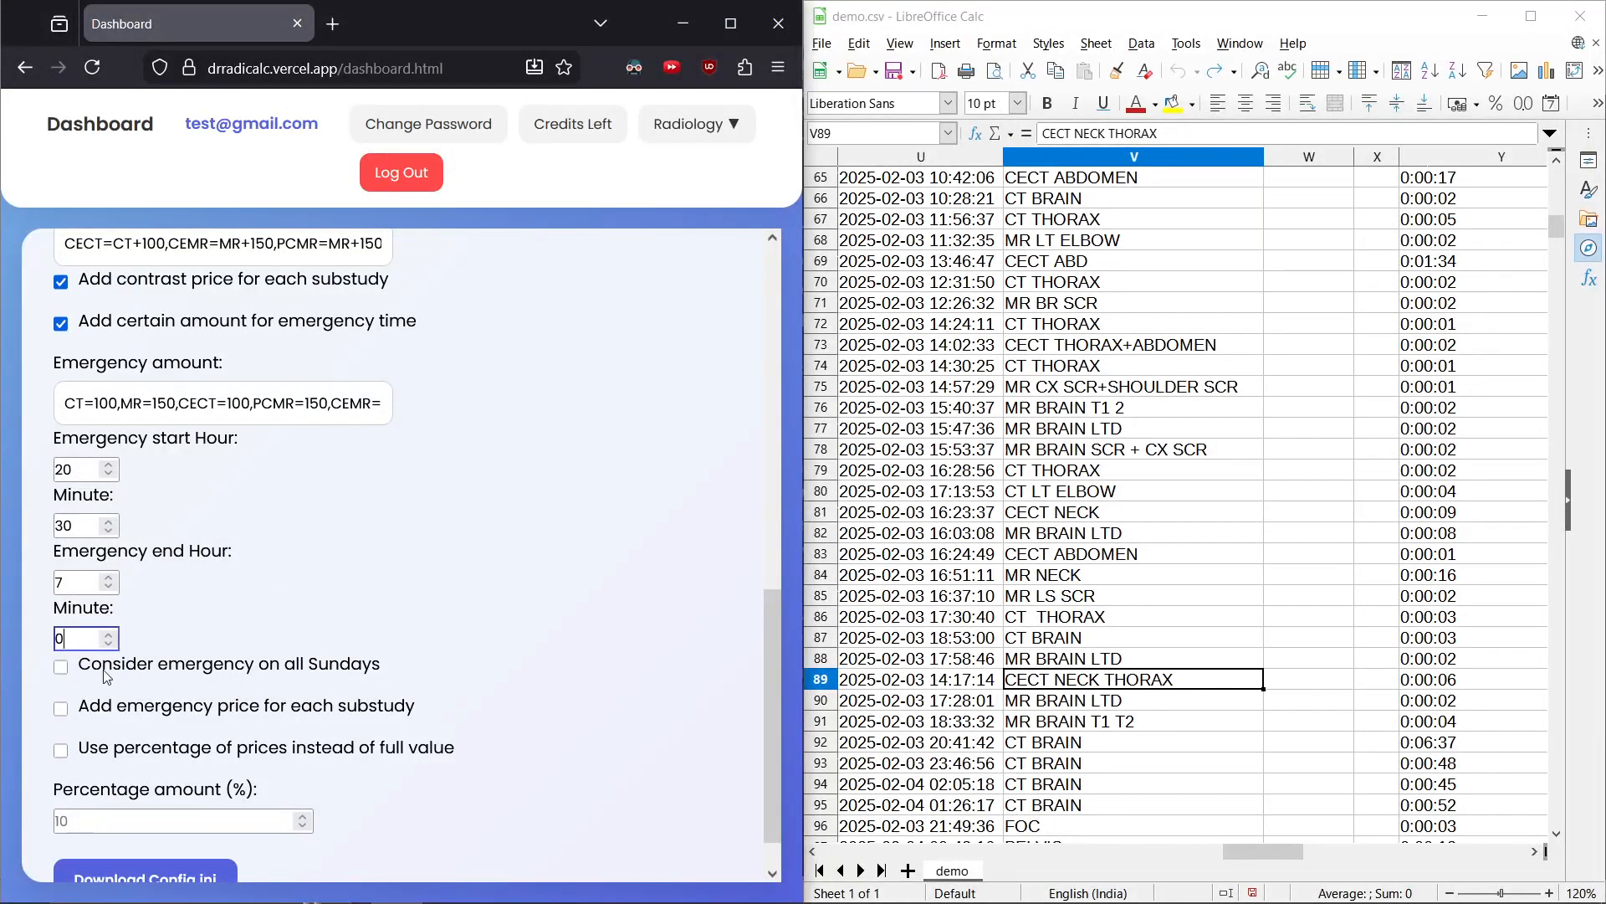
click(61, 669)
click(61, 713)
key(super+Up)
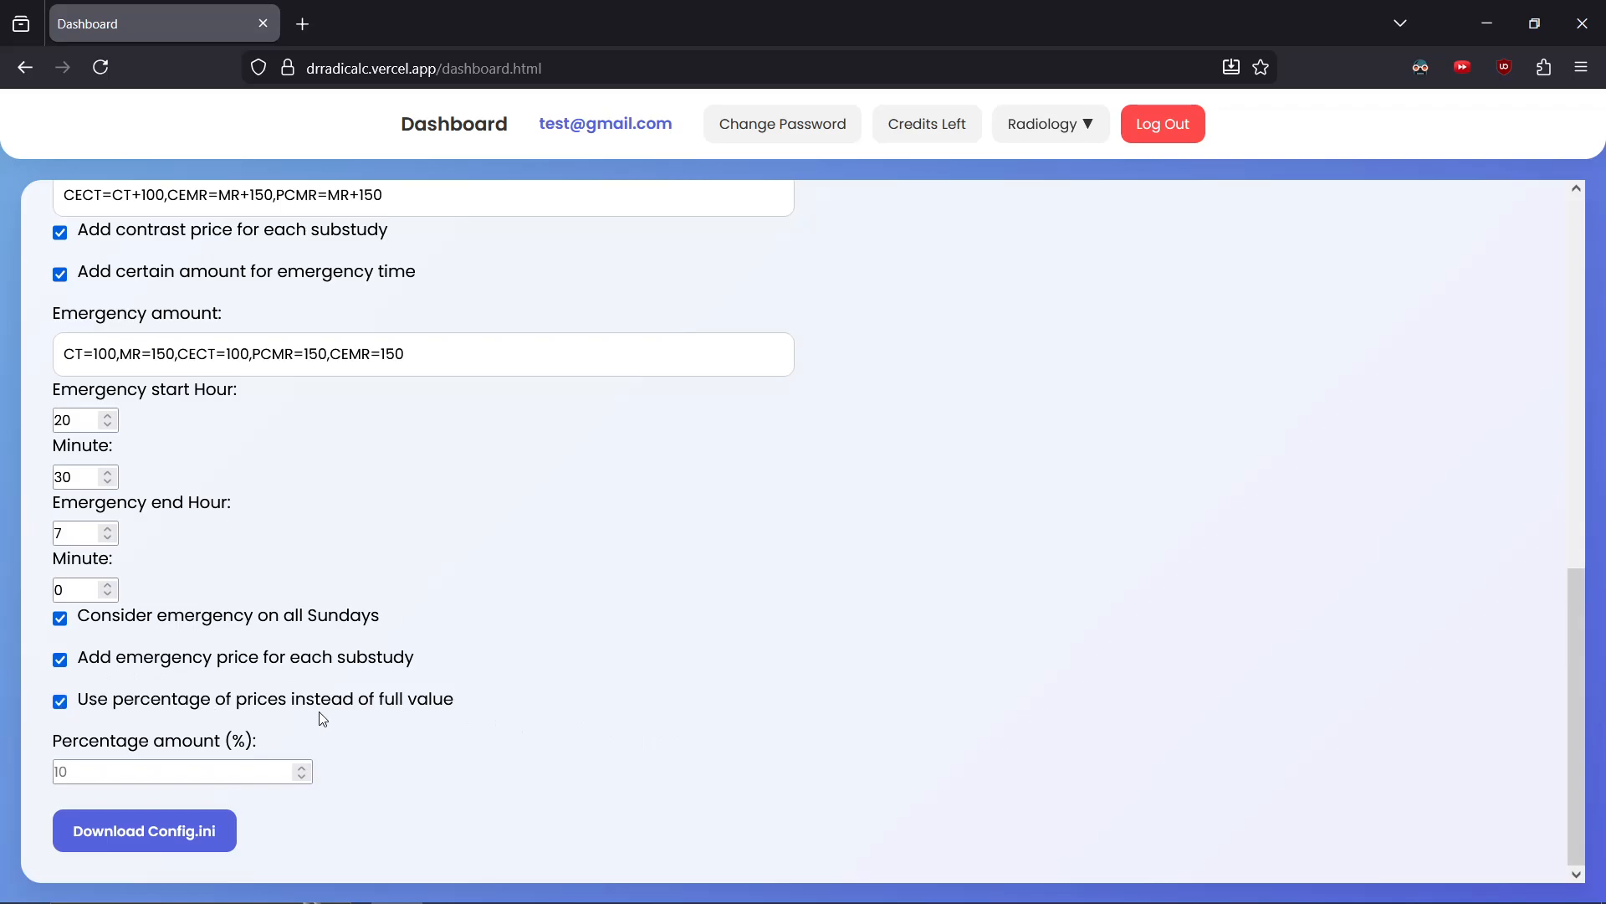
click(178, 773)
text(10)
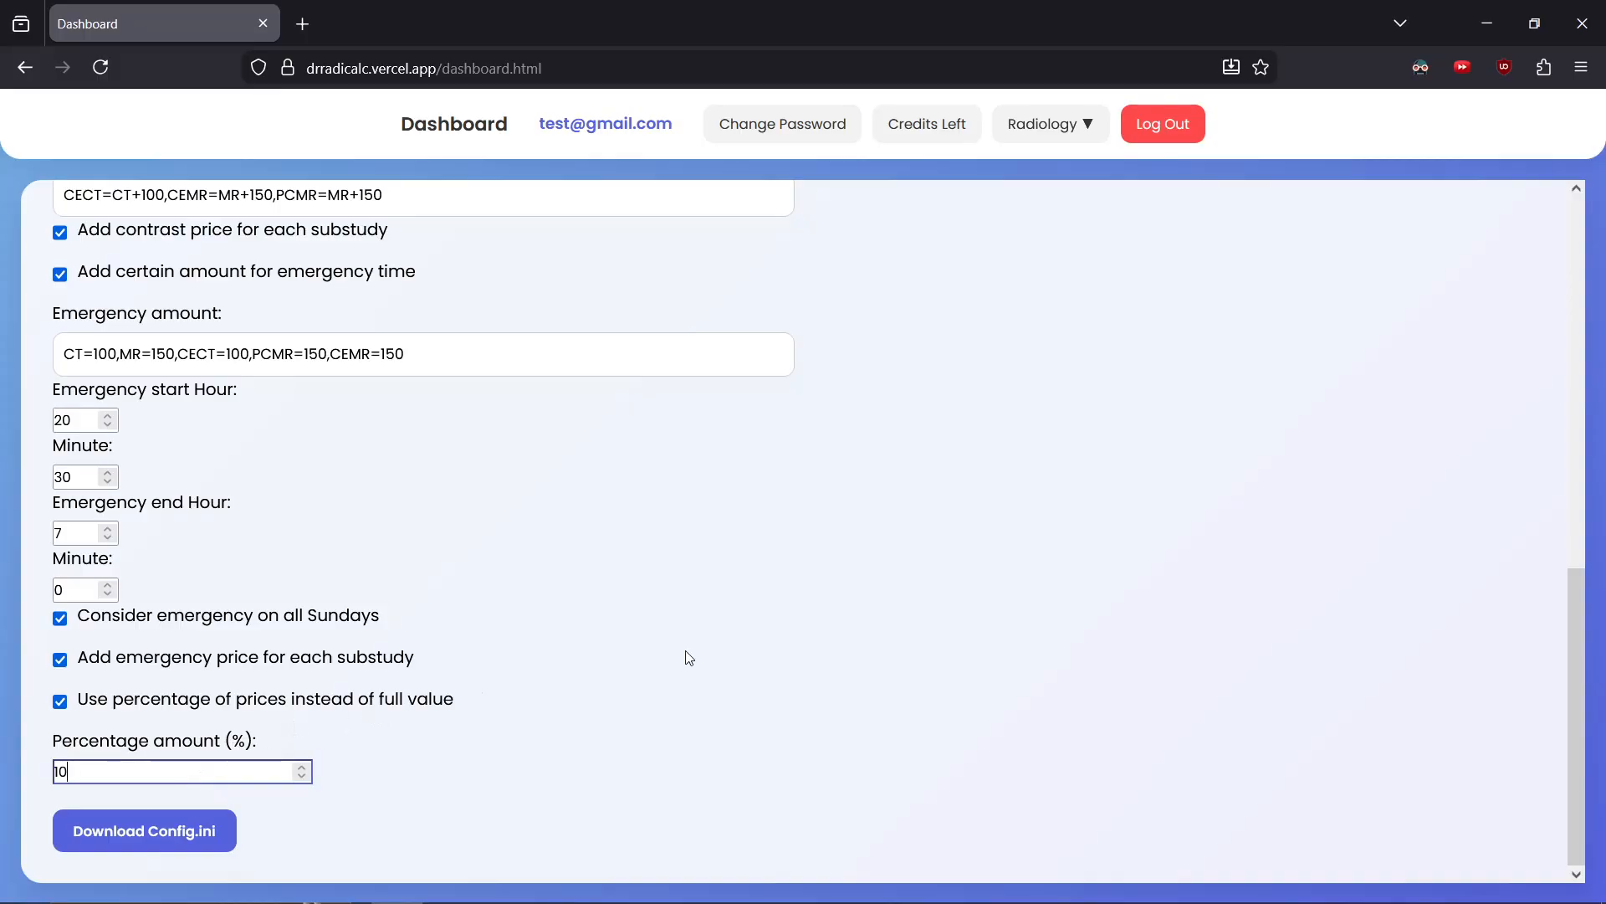
click(1048, 124)
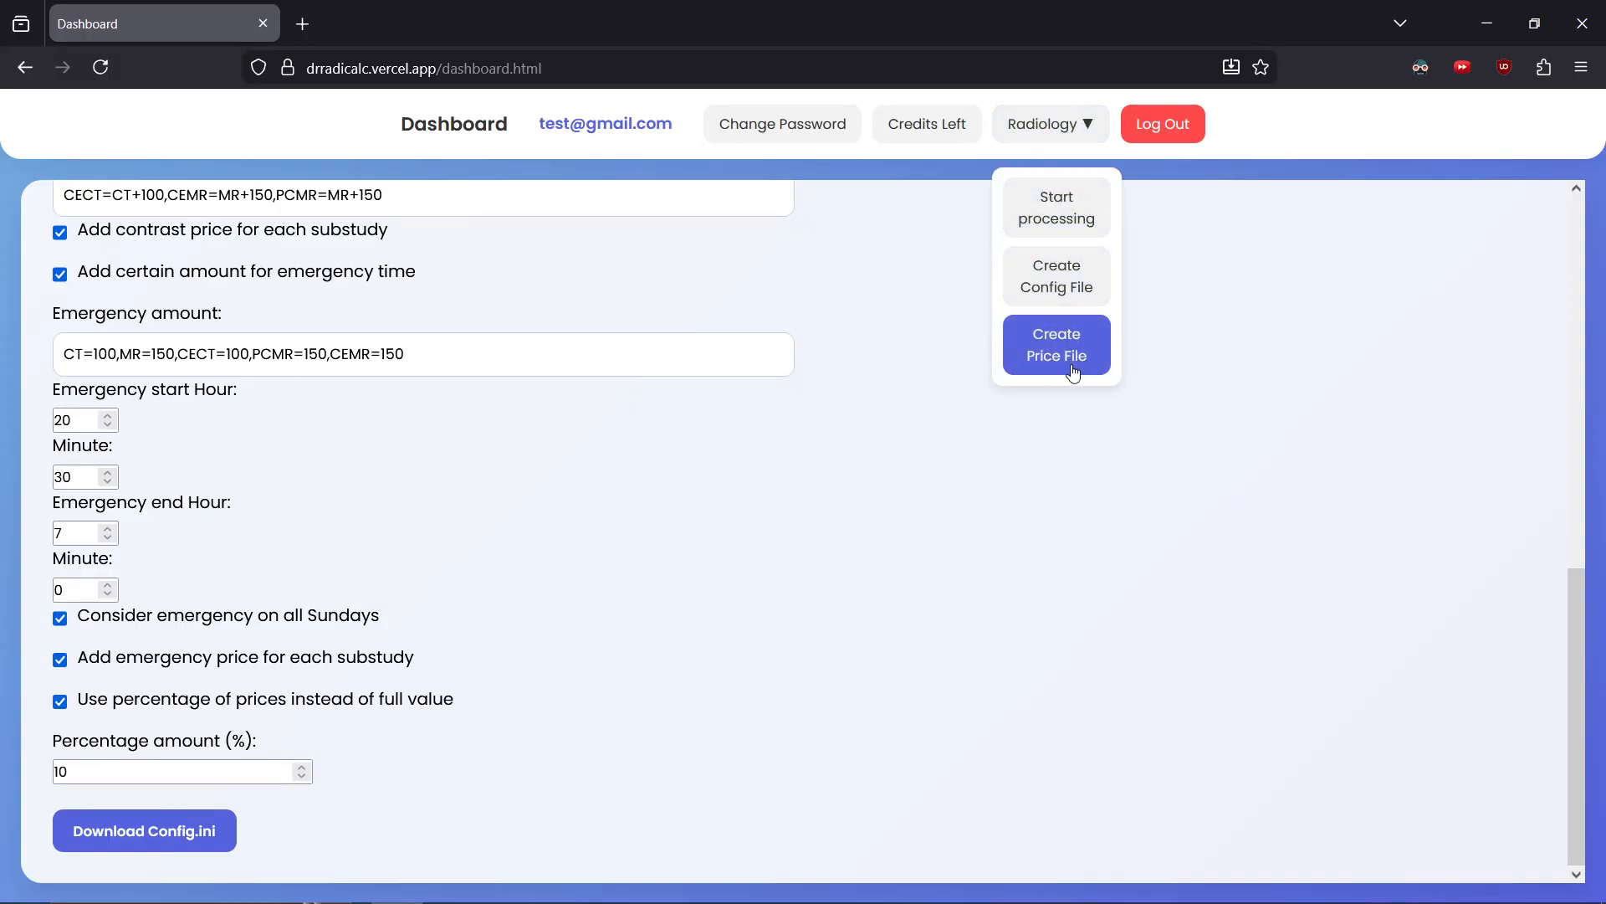
click(232, 727)
Turn off percentage pricing, clear the percentage amount, and download the Config.ini file
click(63, 706)
double_click(94, 771)
key(BackSpace)
click(132, 836)
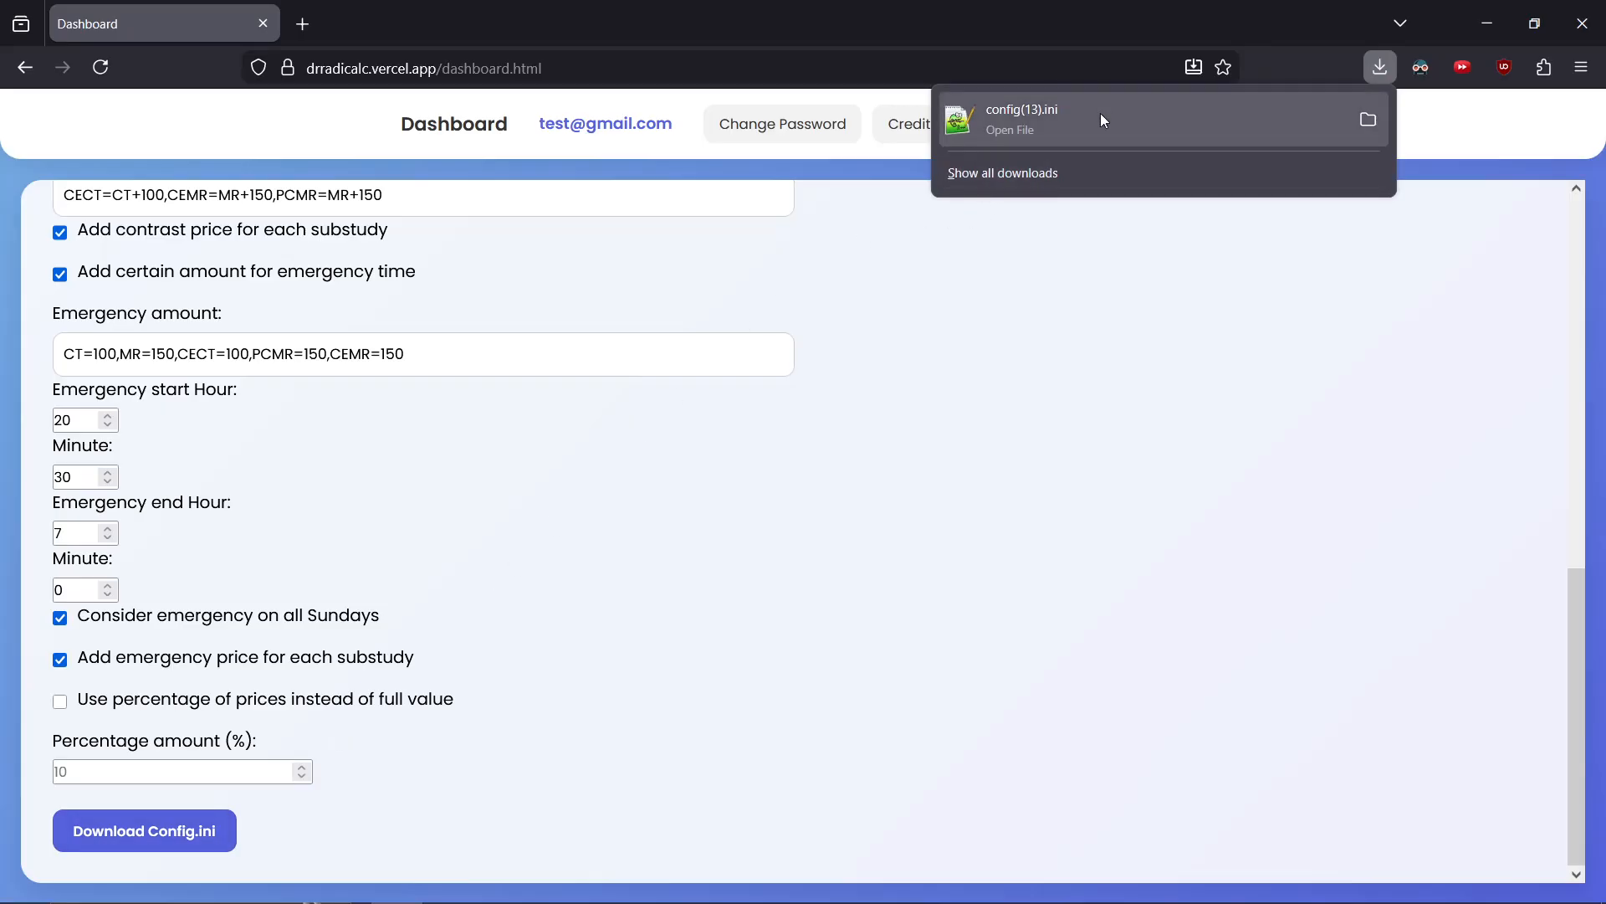
Open the Create Price File page from the Radiology menu
click(973, 319)
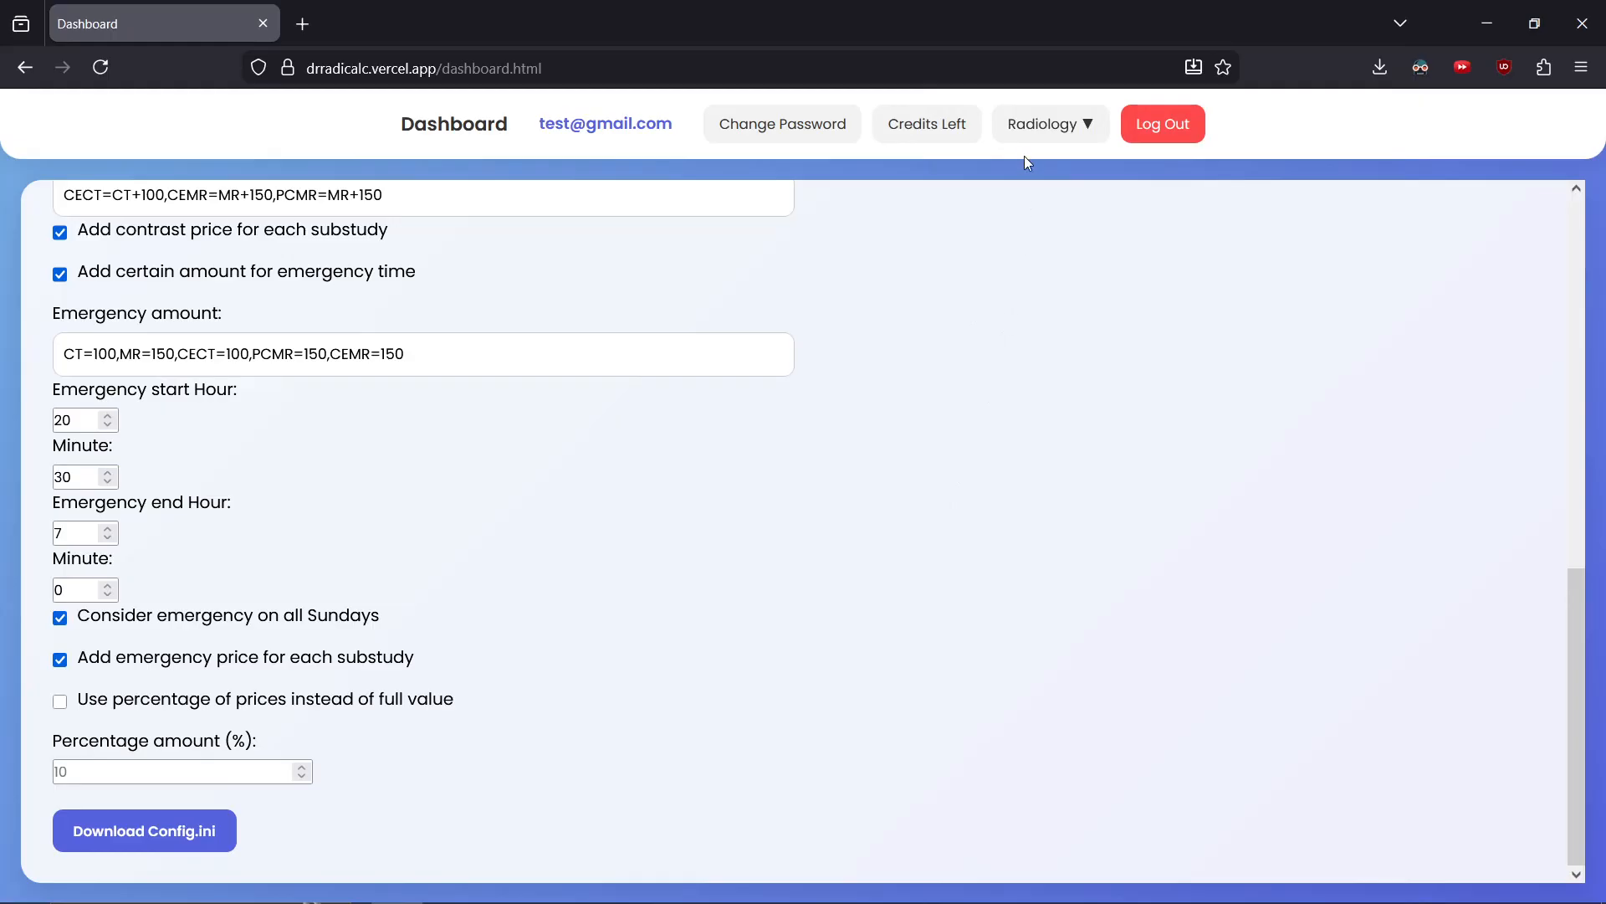
click(1027, 134)
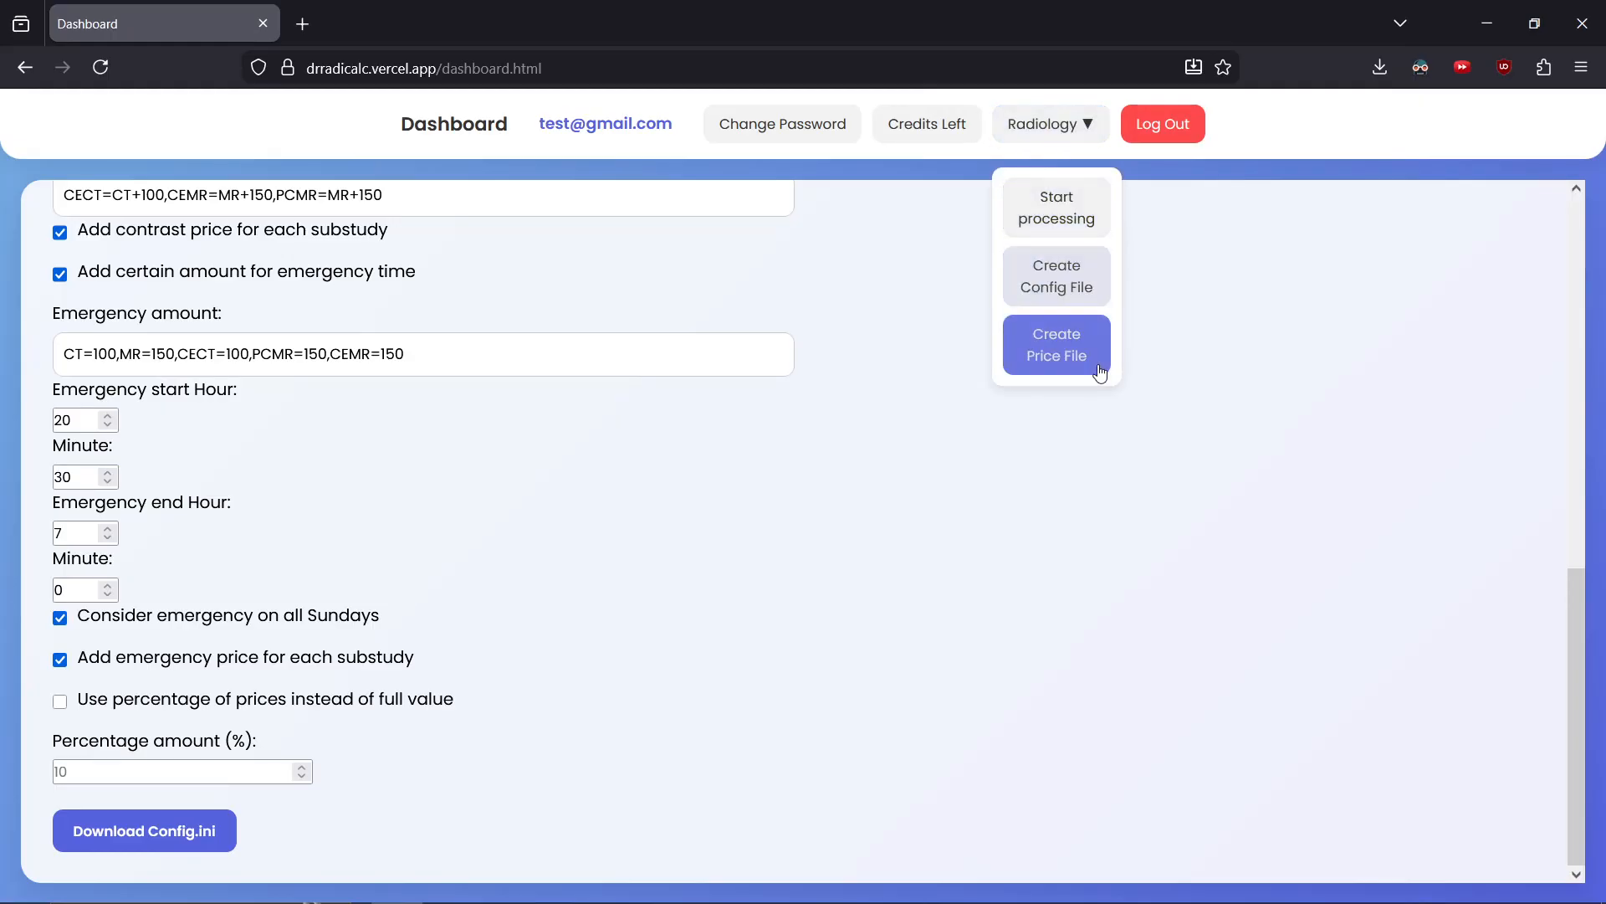
click(1052, 368)
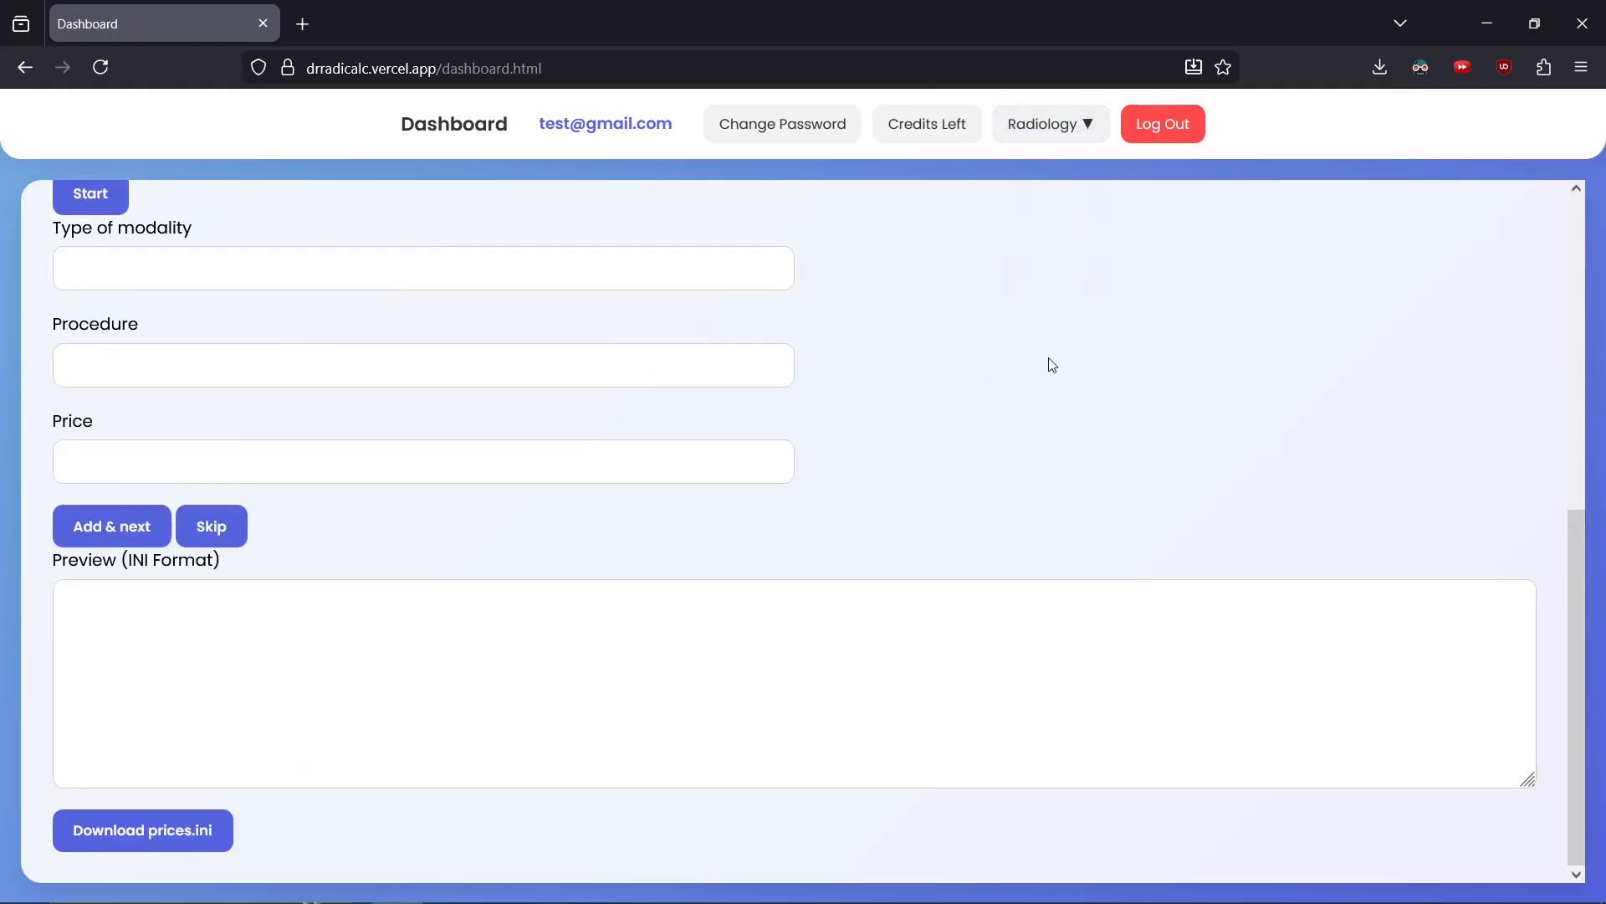
scroll(1052, 365, up, 7)
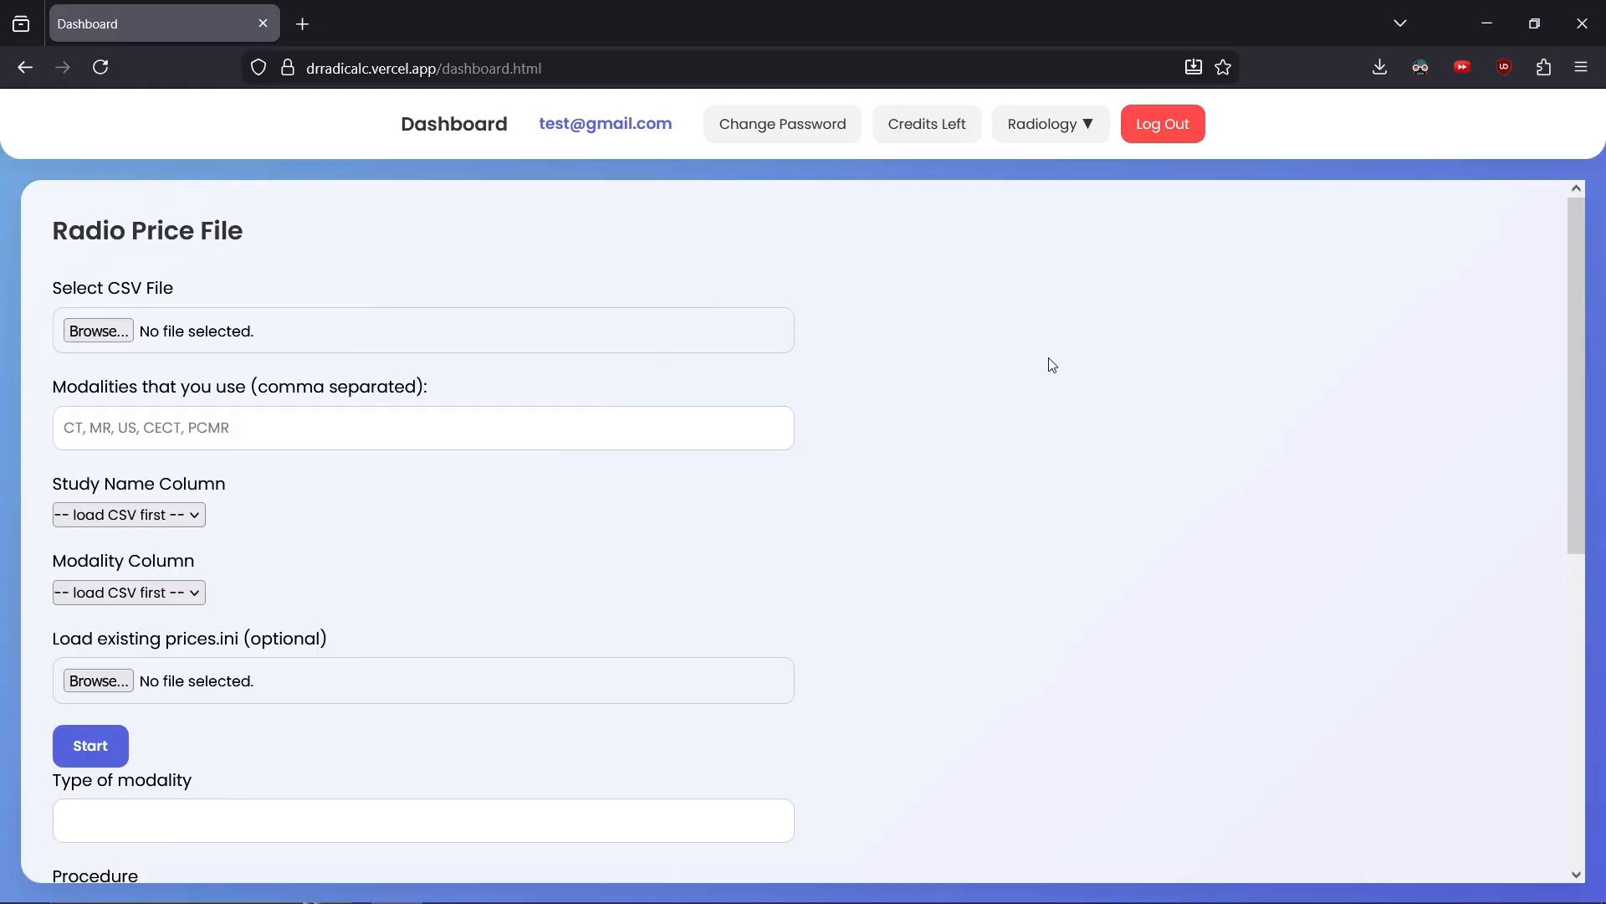
scroll(941, 509, down, 5)
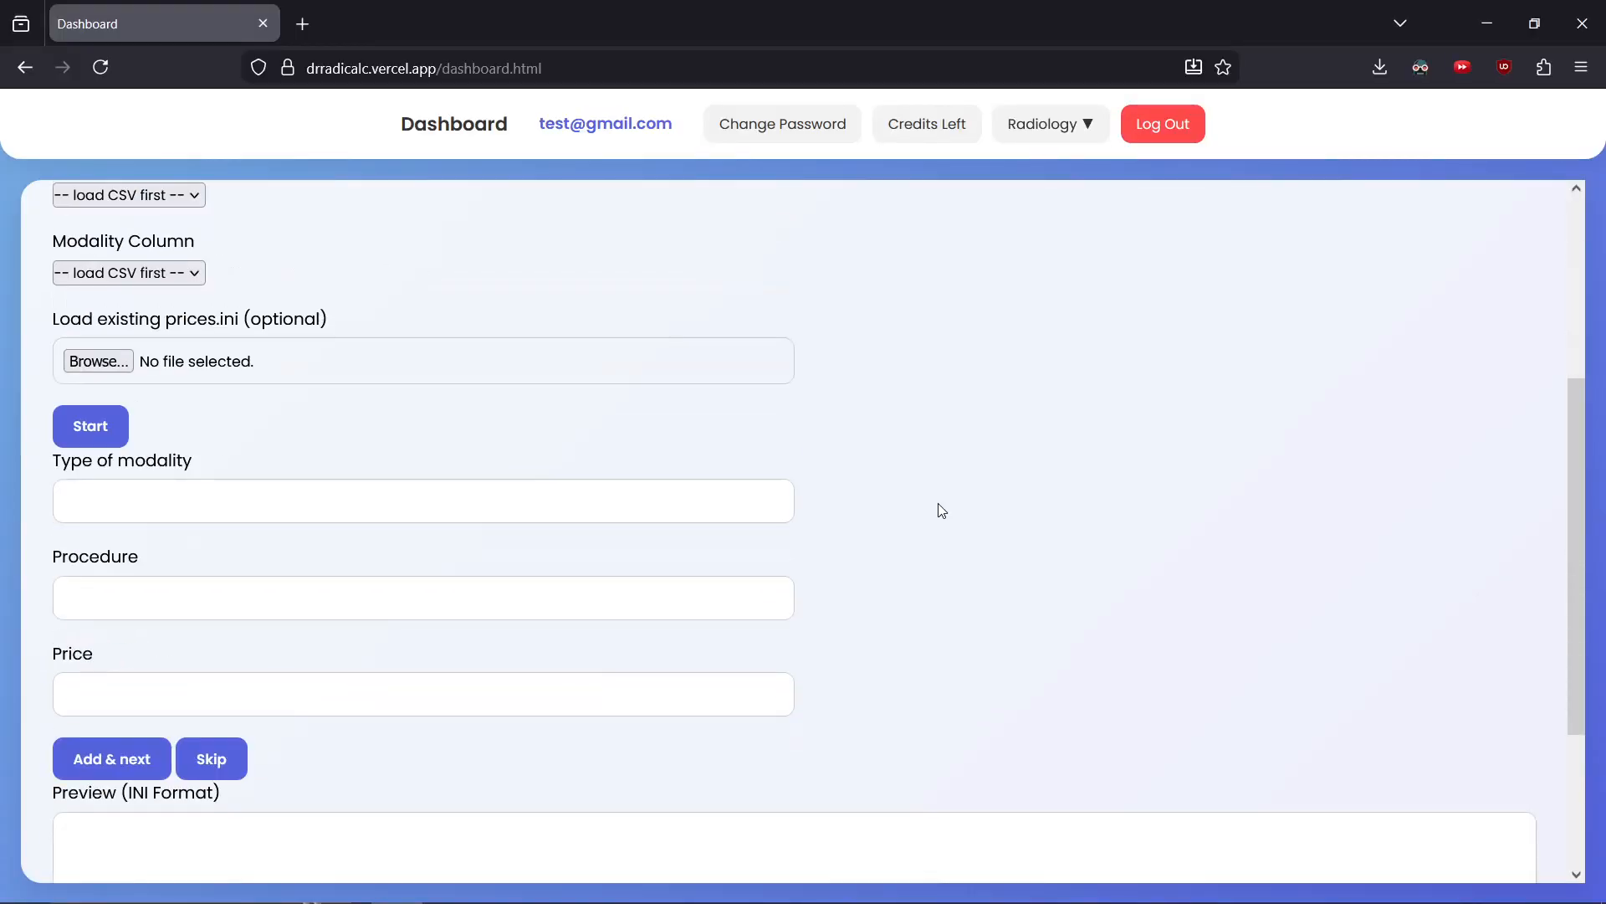
Add a price entry for modality ct with procedure brain priced at 123
click(639, 266)
text(ct)
key(Tab)
key(Tab)
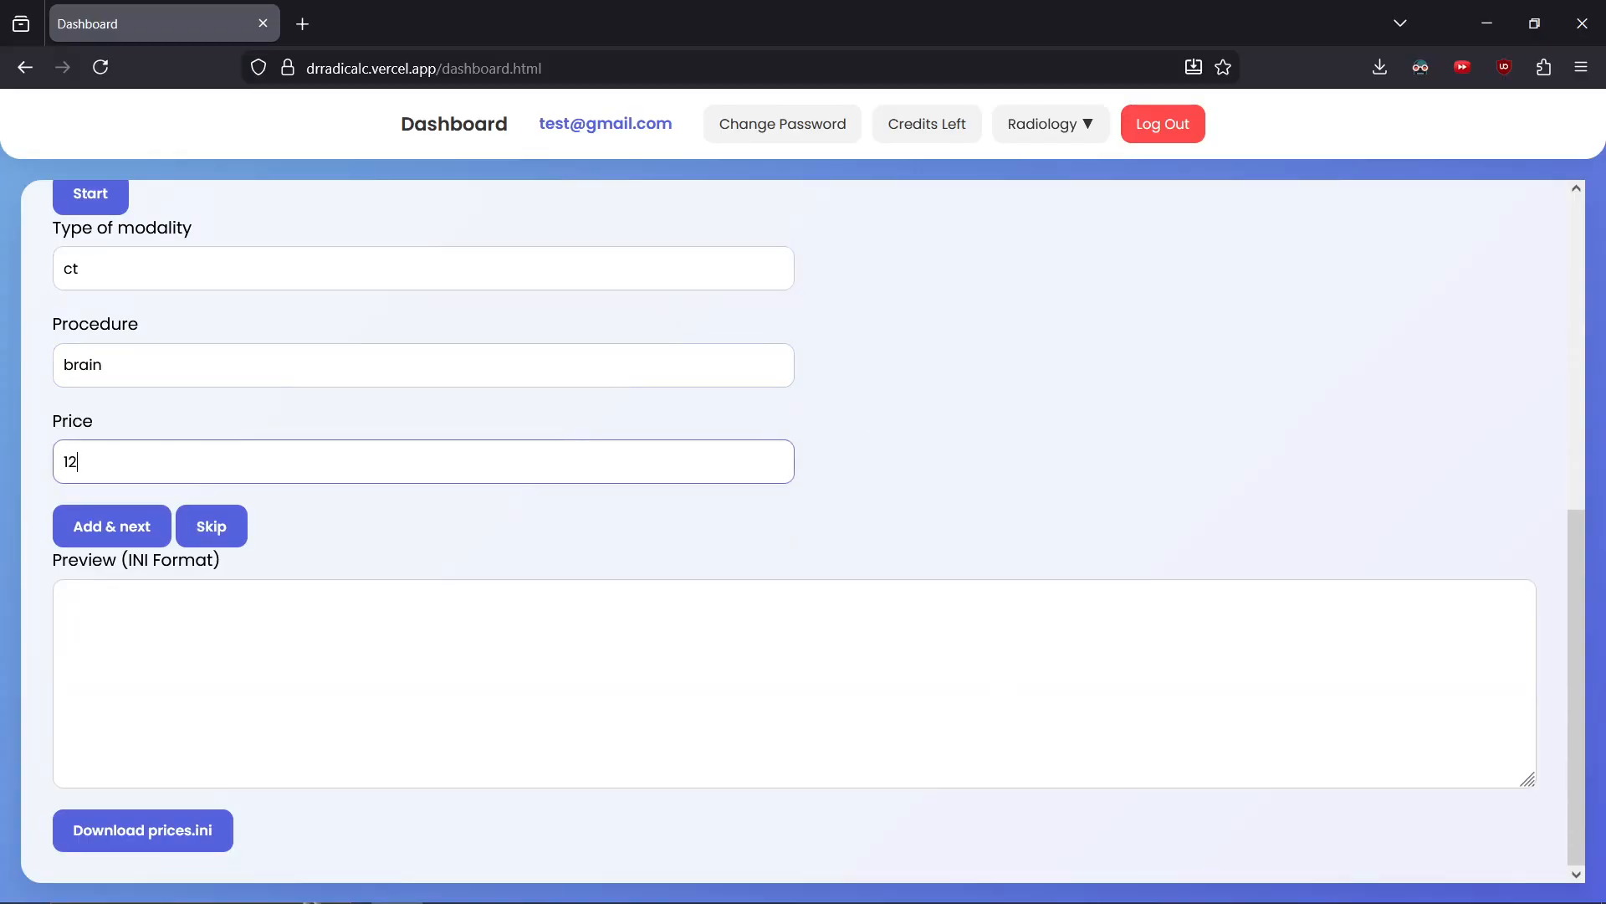
key(Return)
Add an abdomen procedure under ct priced at 123
key(shift+Tab)
text(abdo)
key(Tab)
text(123)
key(Return)
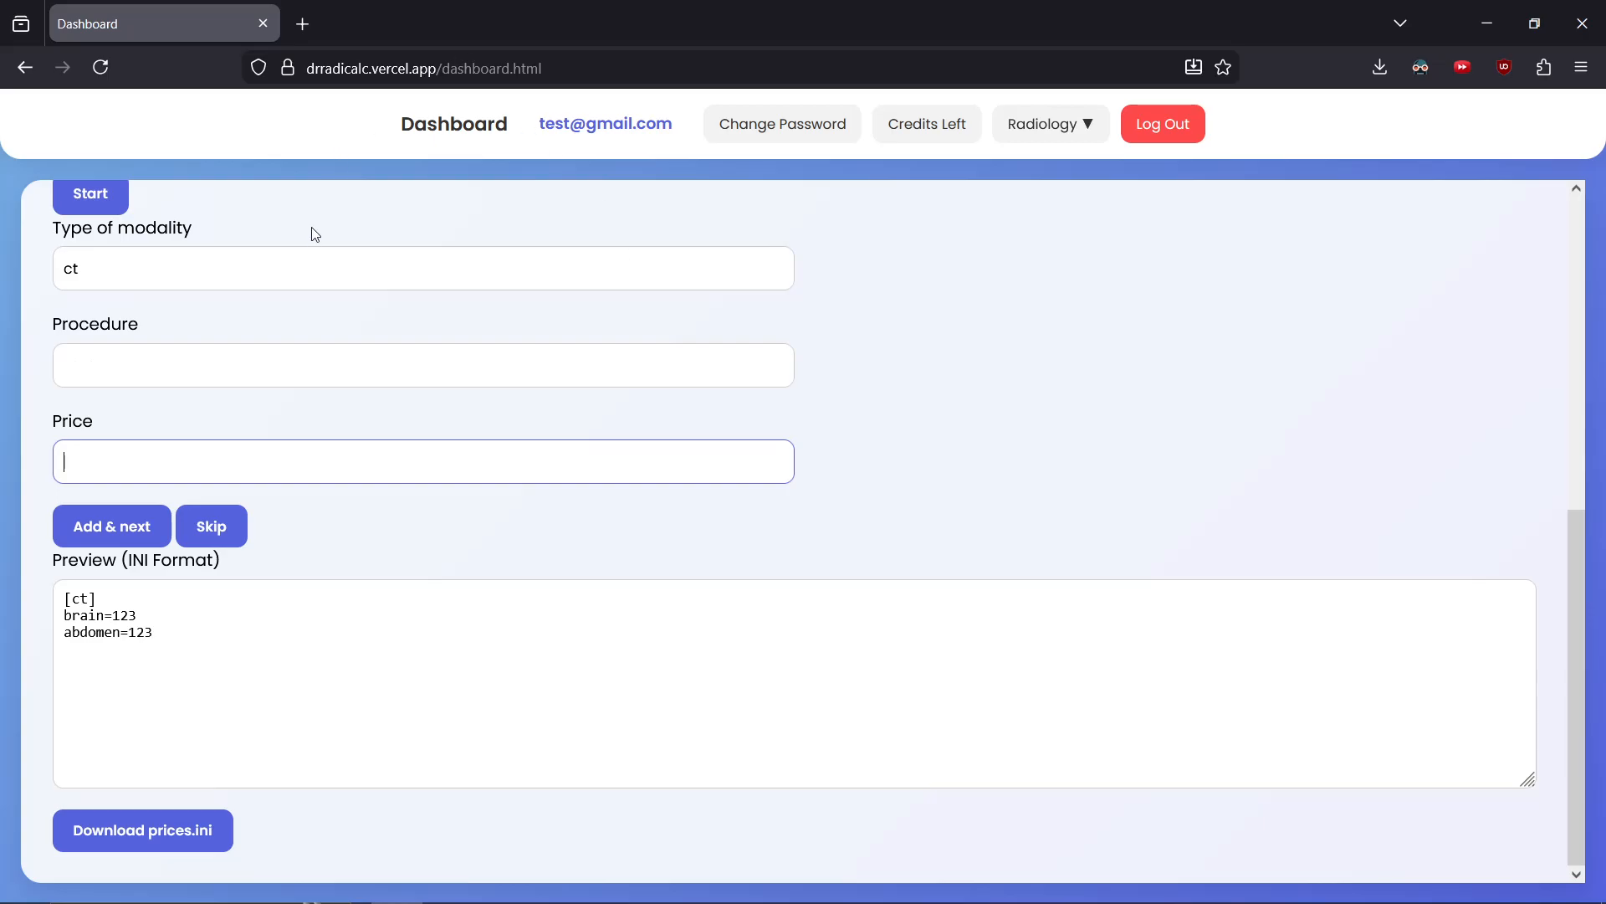
Add an mr brain procedure priced at 234 and download the prices.ini file
double_click(302, 259)
text(mr)
key(Tab)
text(b)
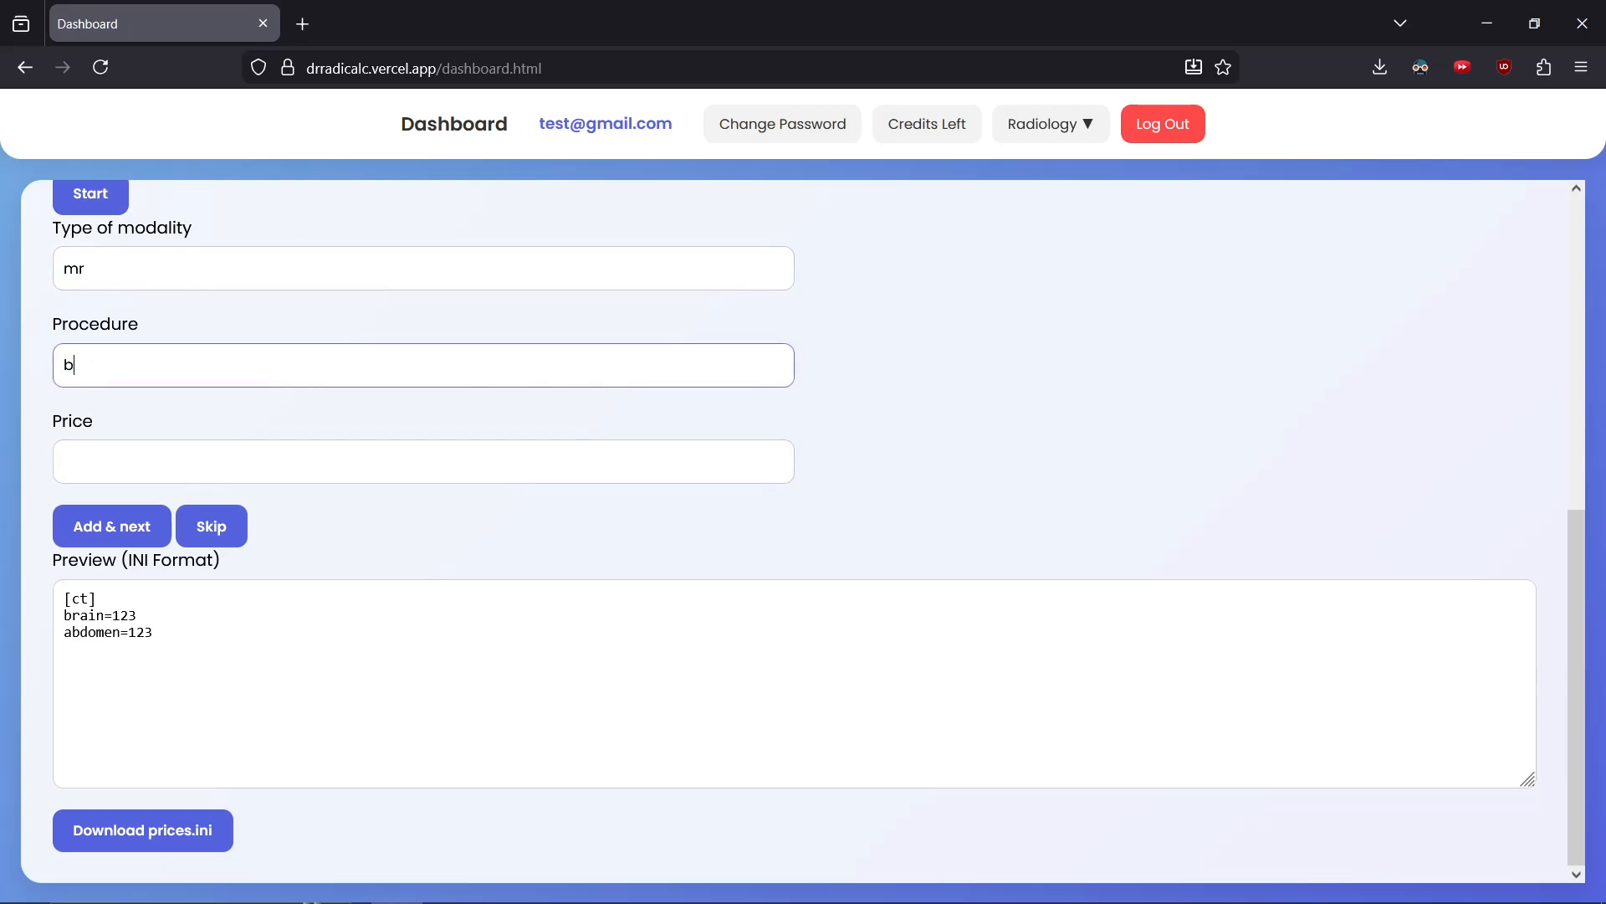
key(Tab)
key(Return)
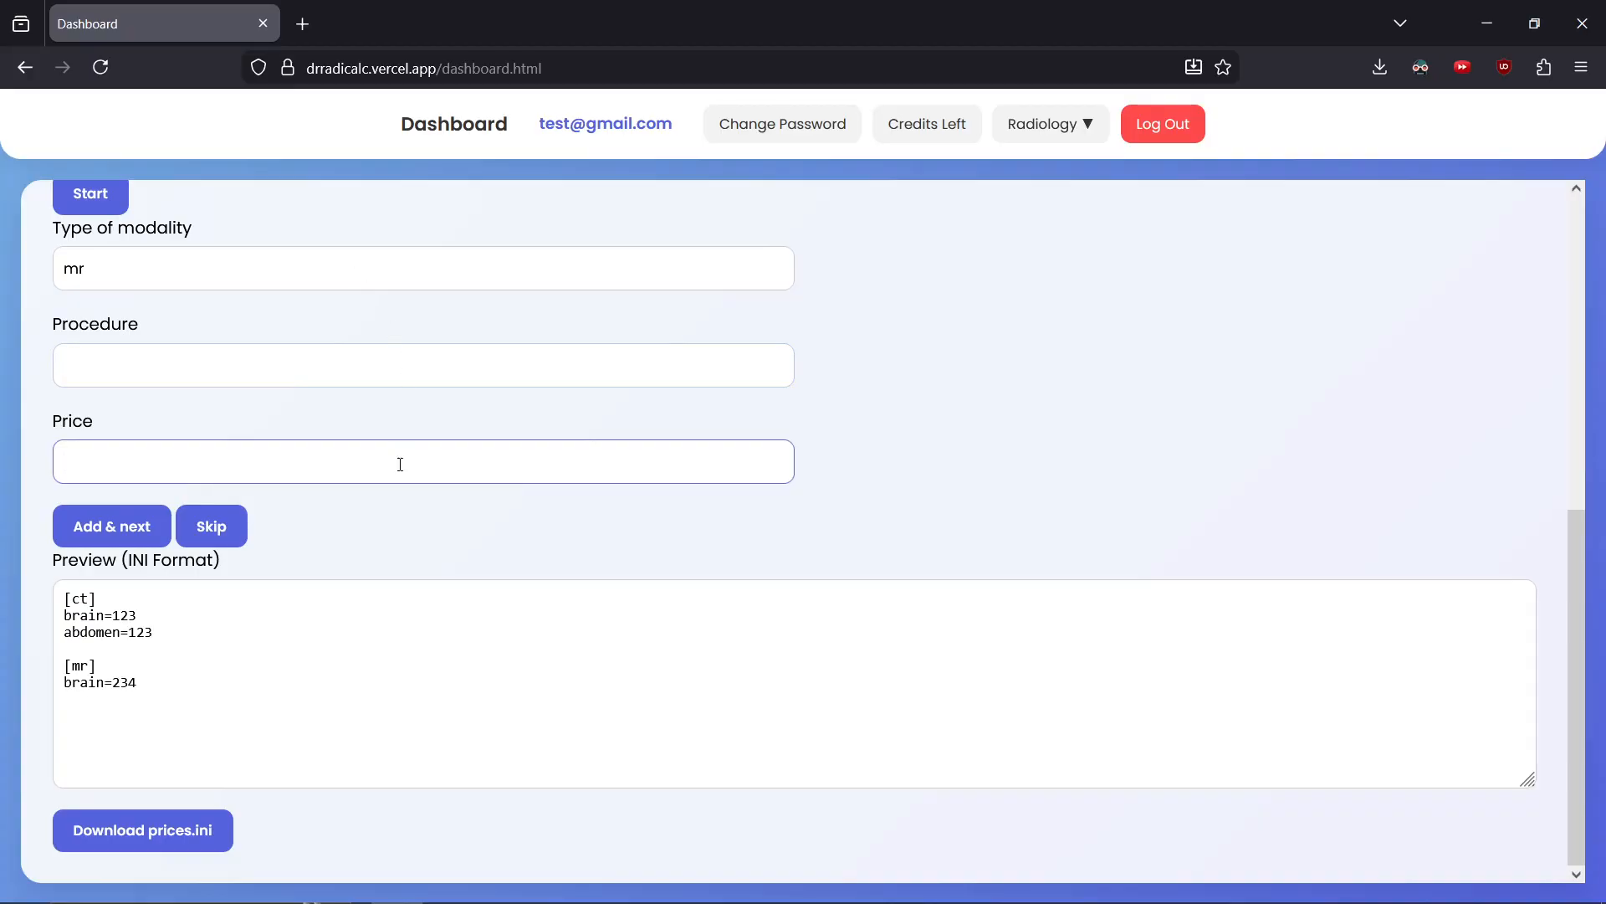
click(140, 847)
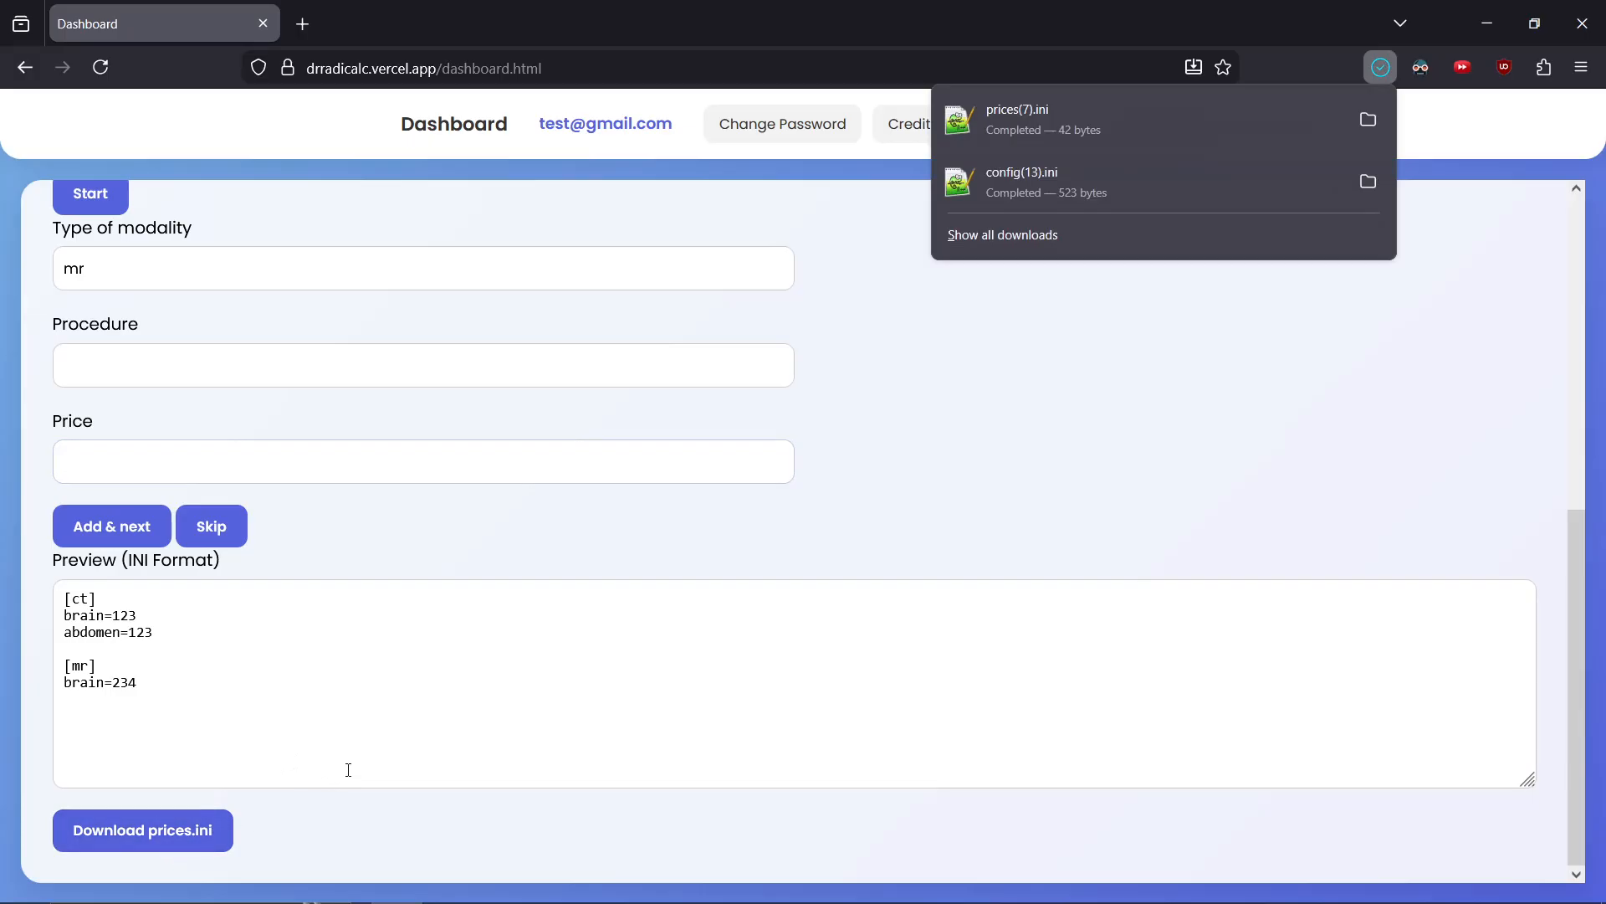
click(362, 827)
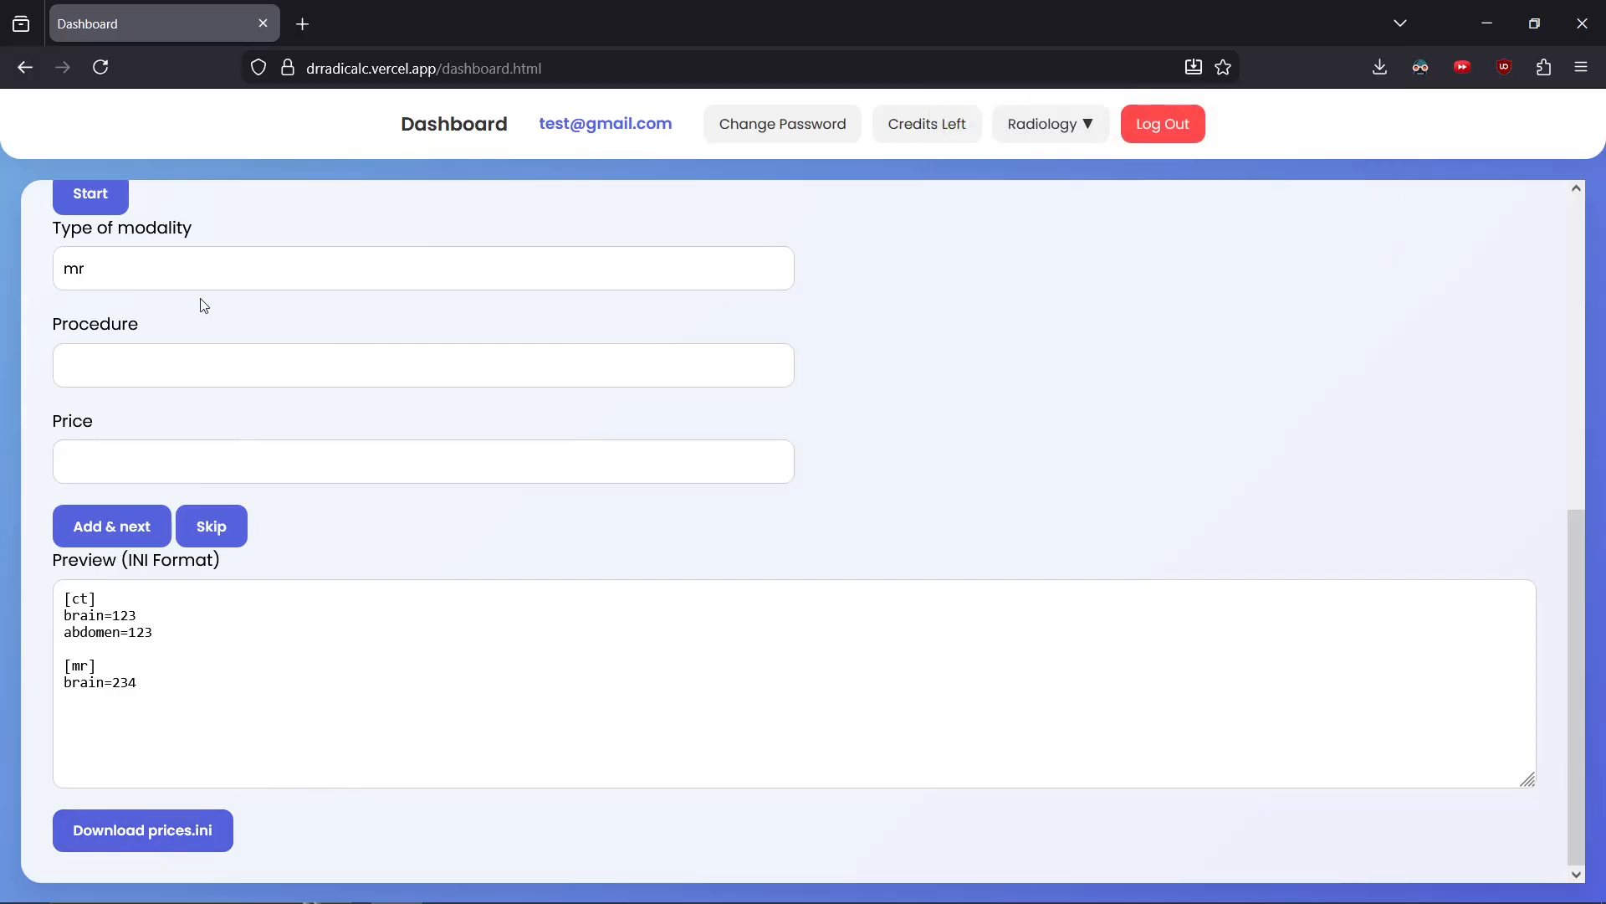
double_click(127, 255)
text(ct)
key(Tab)
text(thorax abdo)
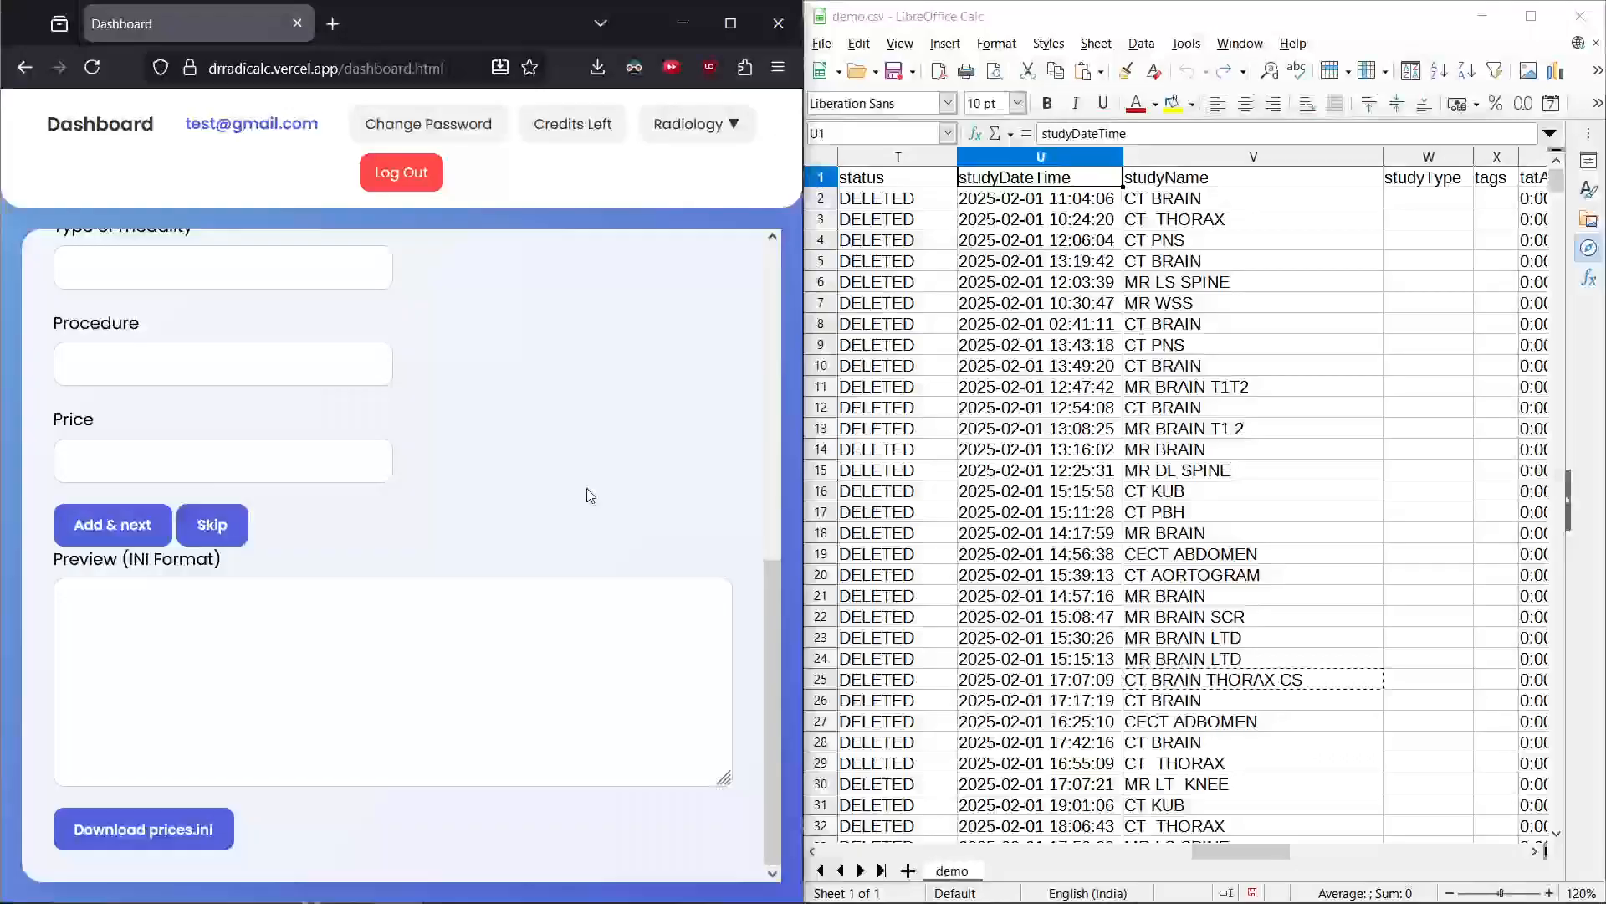
Load demo.csv as the CSV file for the price file
scroll(587, 493, up, 5)
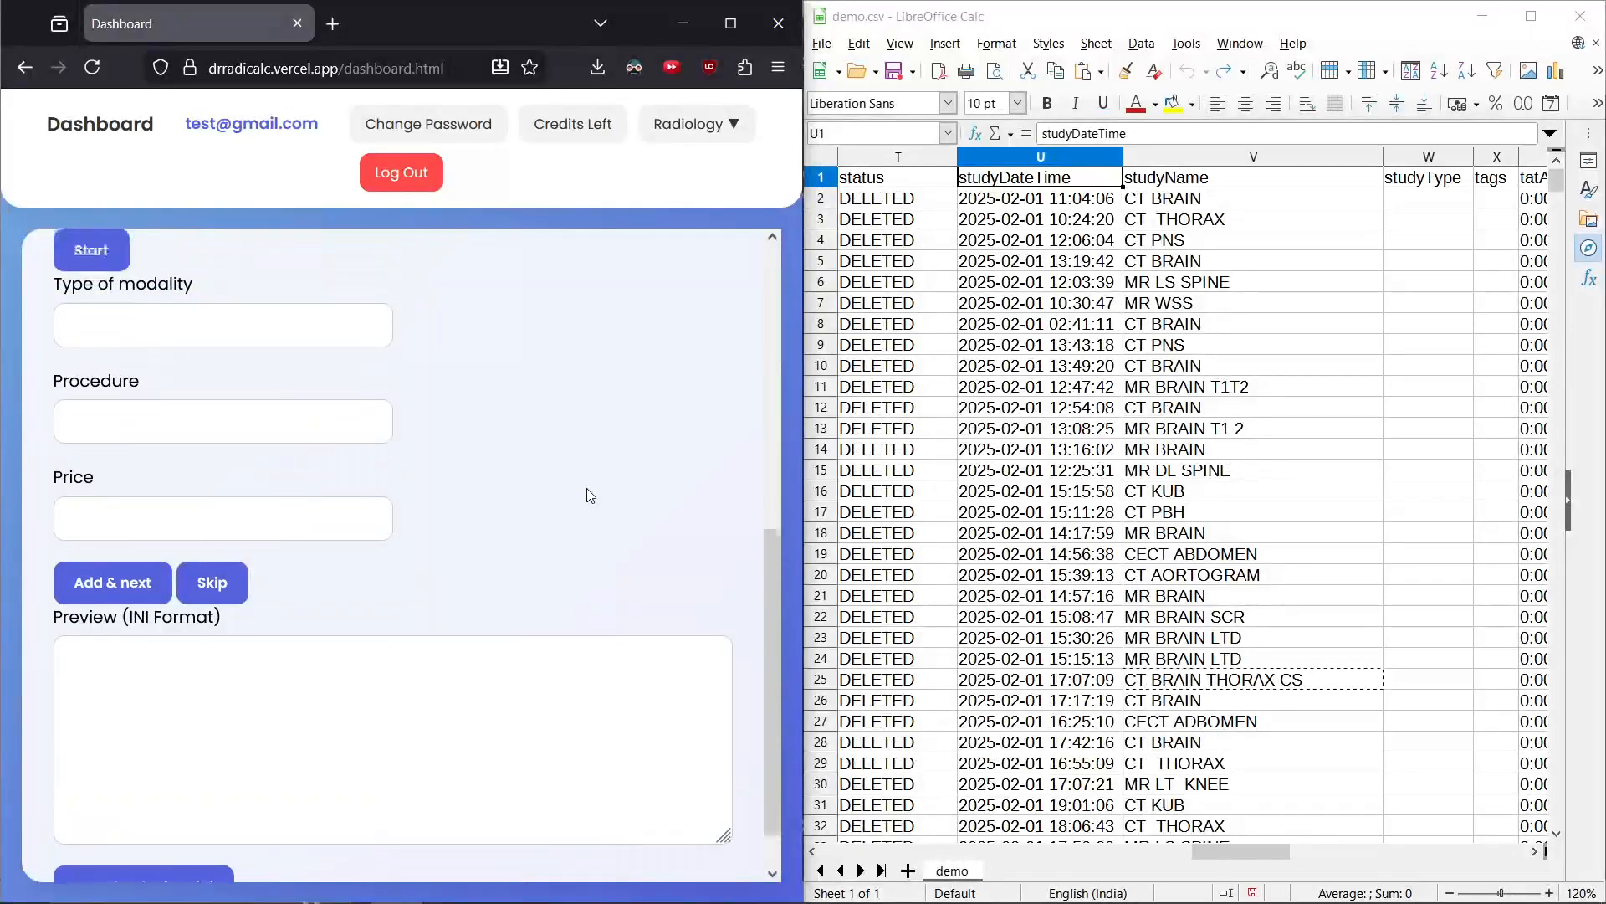
scroll(587, 491, up, 1)
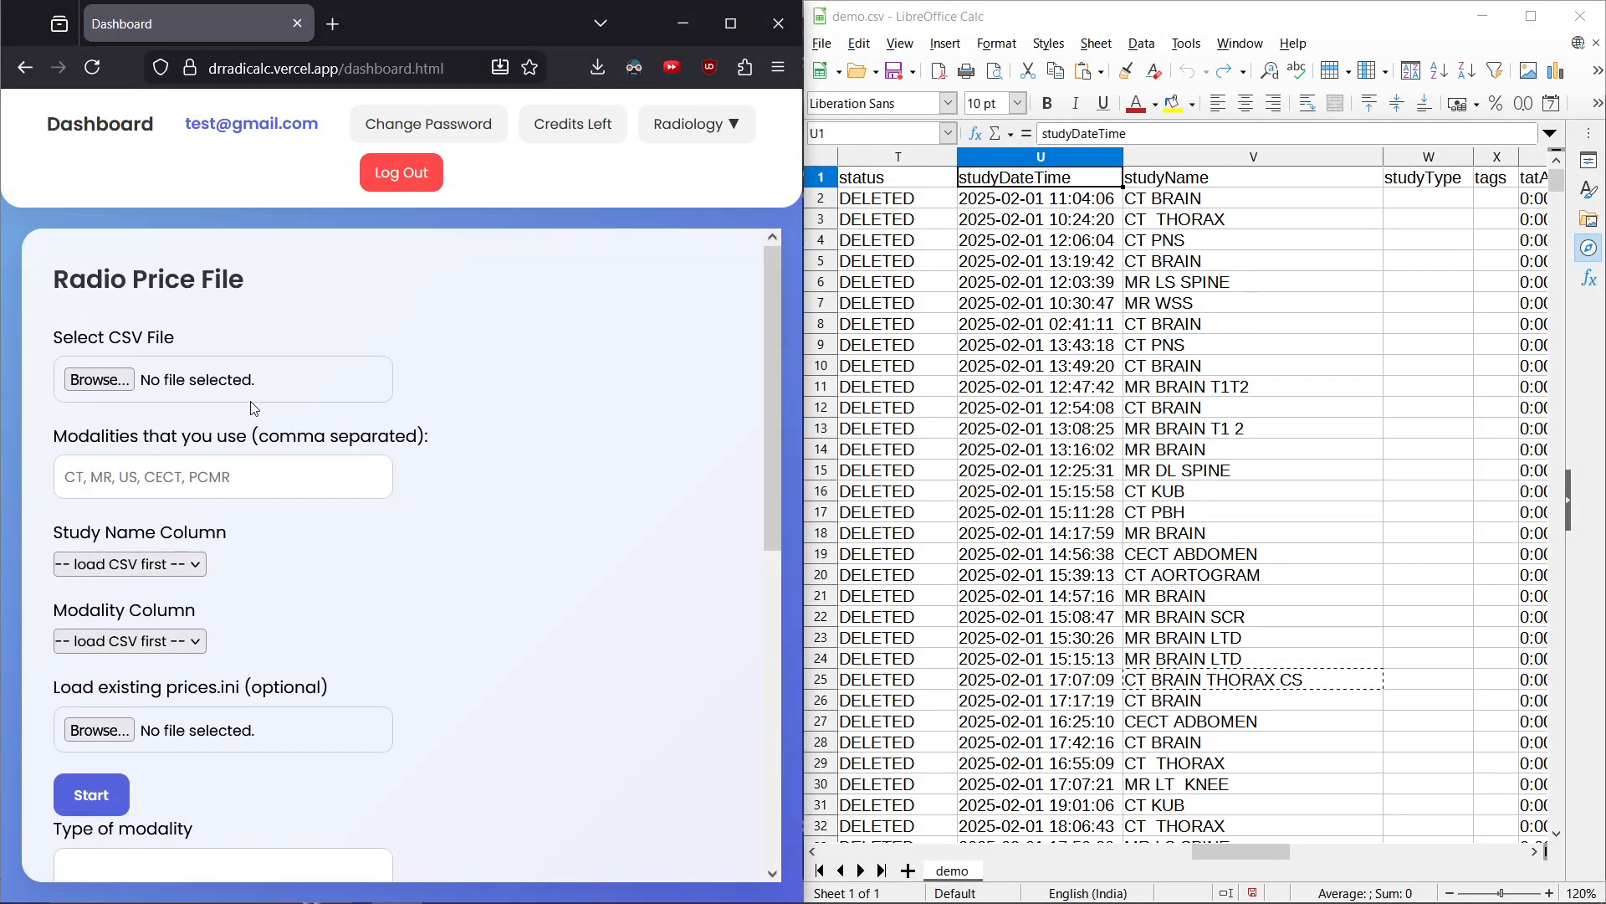
click(189, 383)
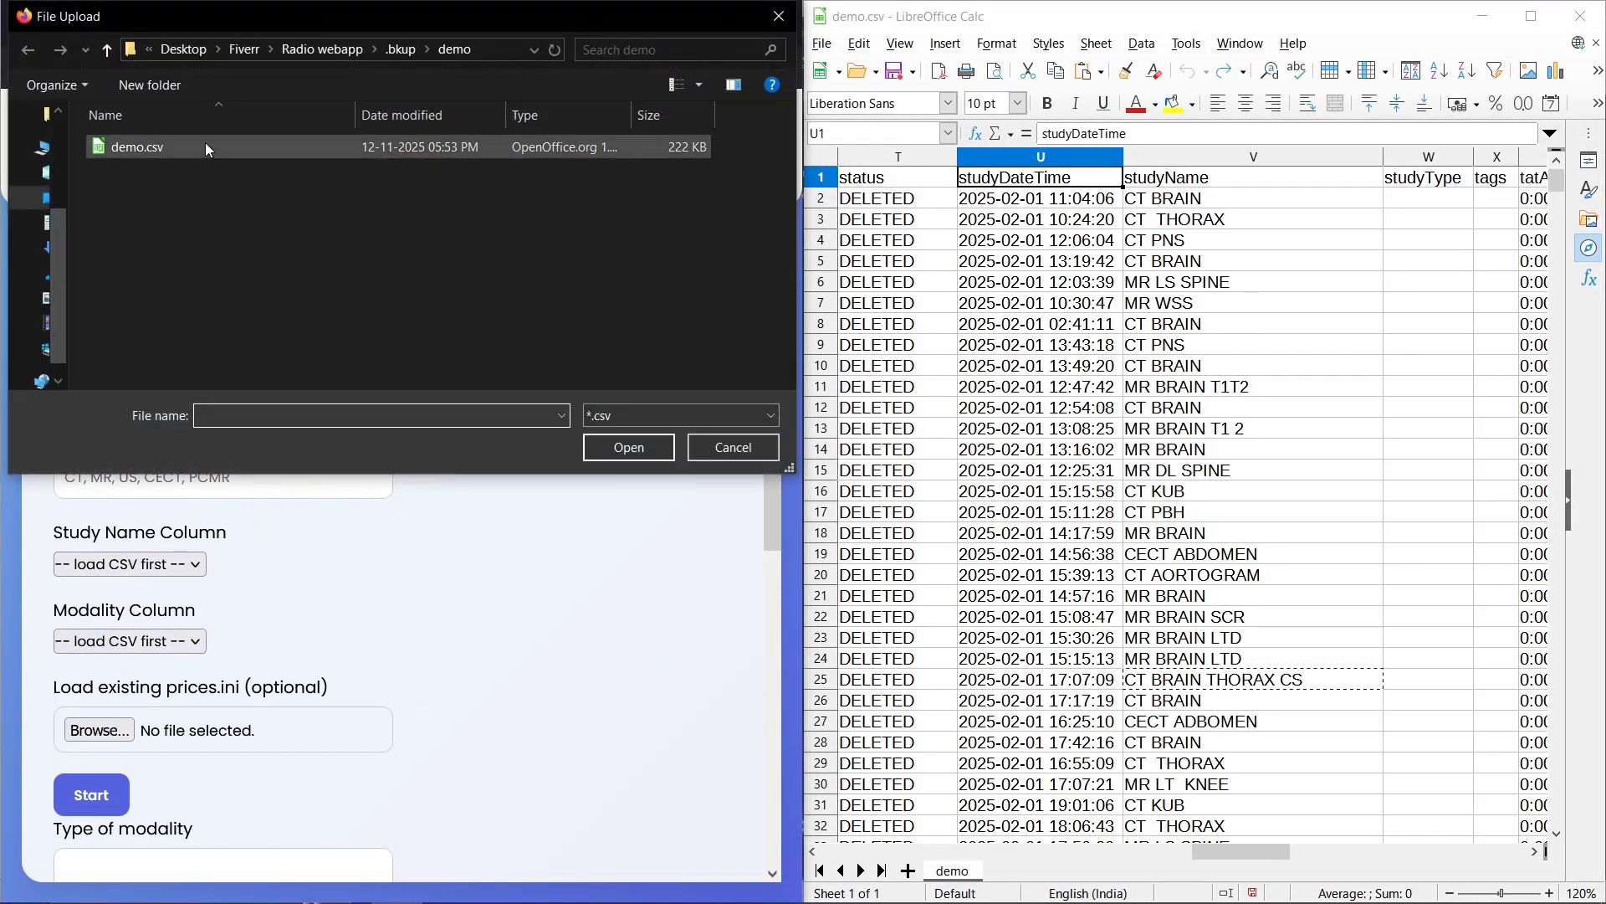
double_click(205, 142)
scroll(502, 487, down, 1)
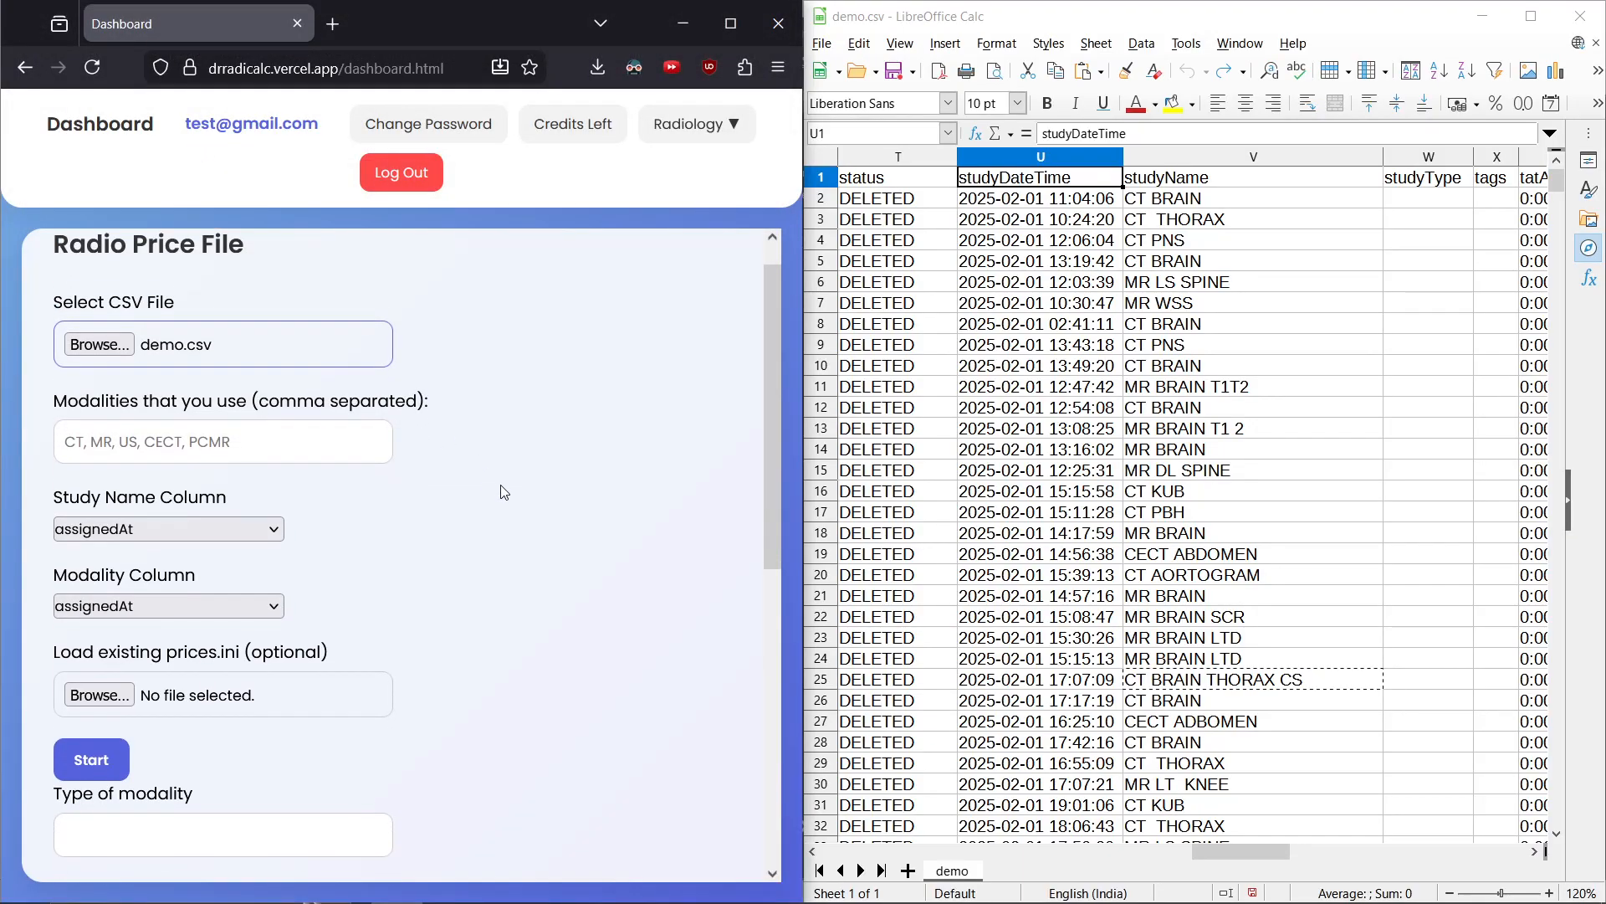
Enter the modalities CT,MR,CEMR,PCMR,CECT, checking the study name column in the spreadsheet
click(1258, 157)
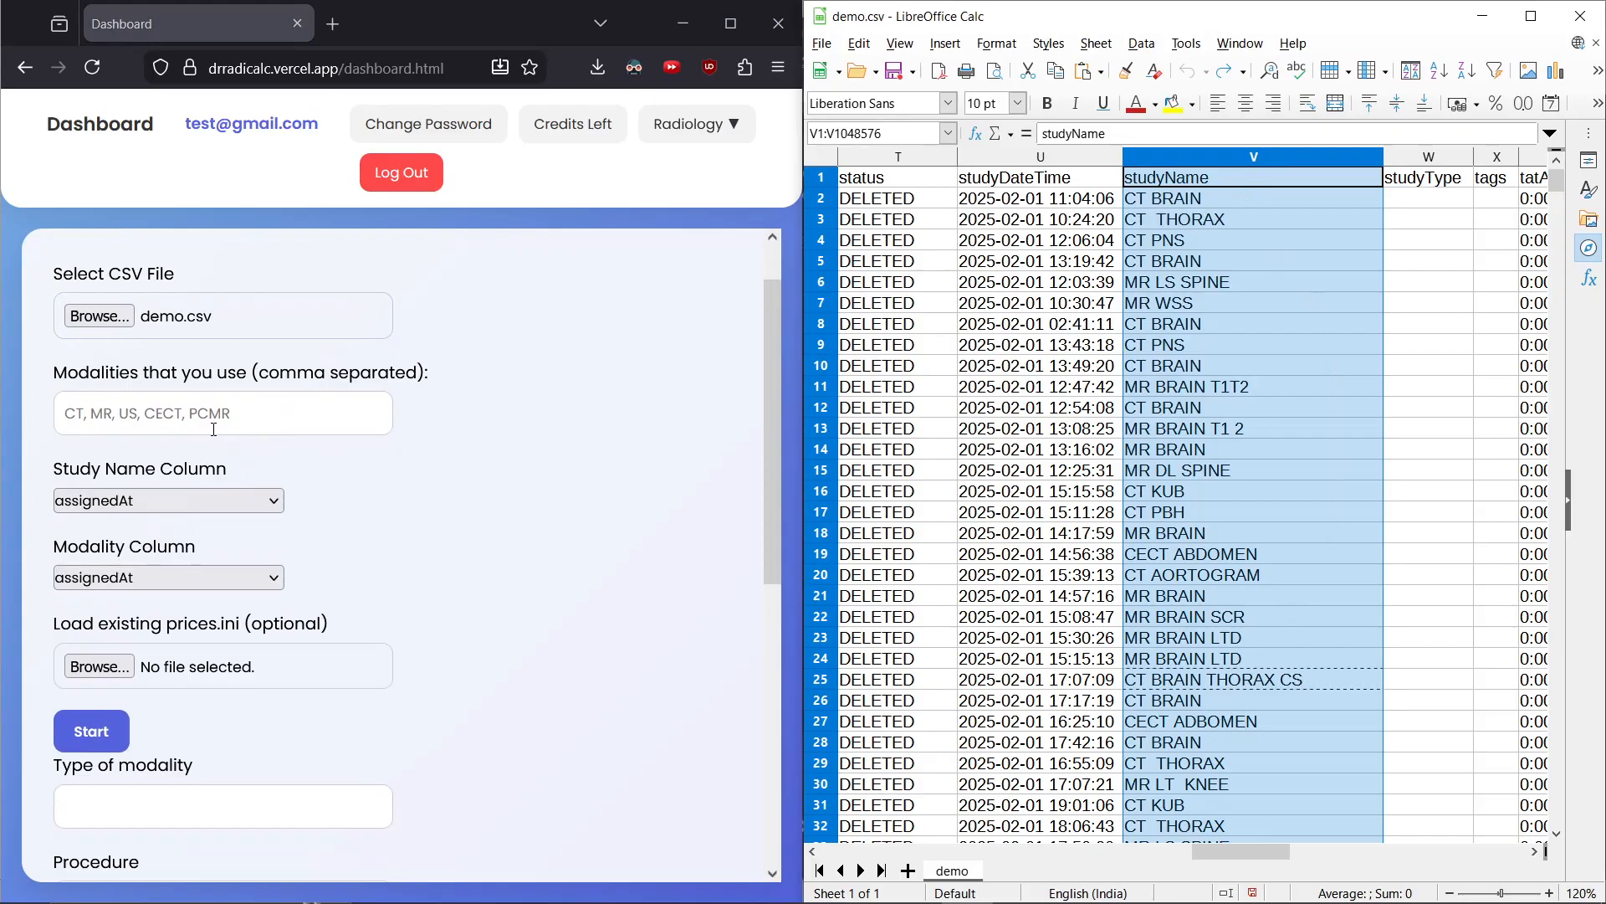
click(213, 427)
text(CT,MR)
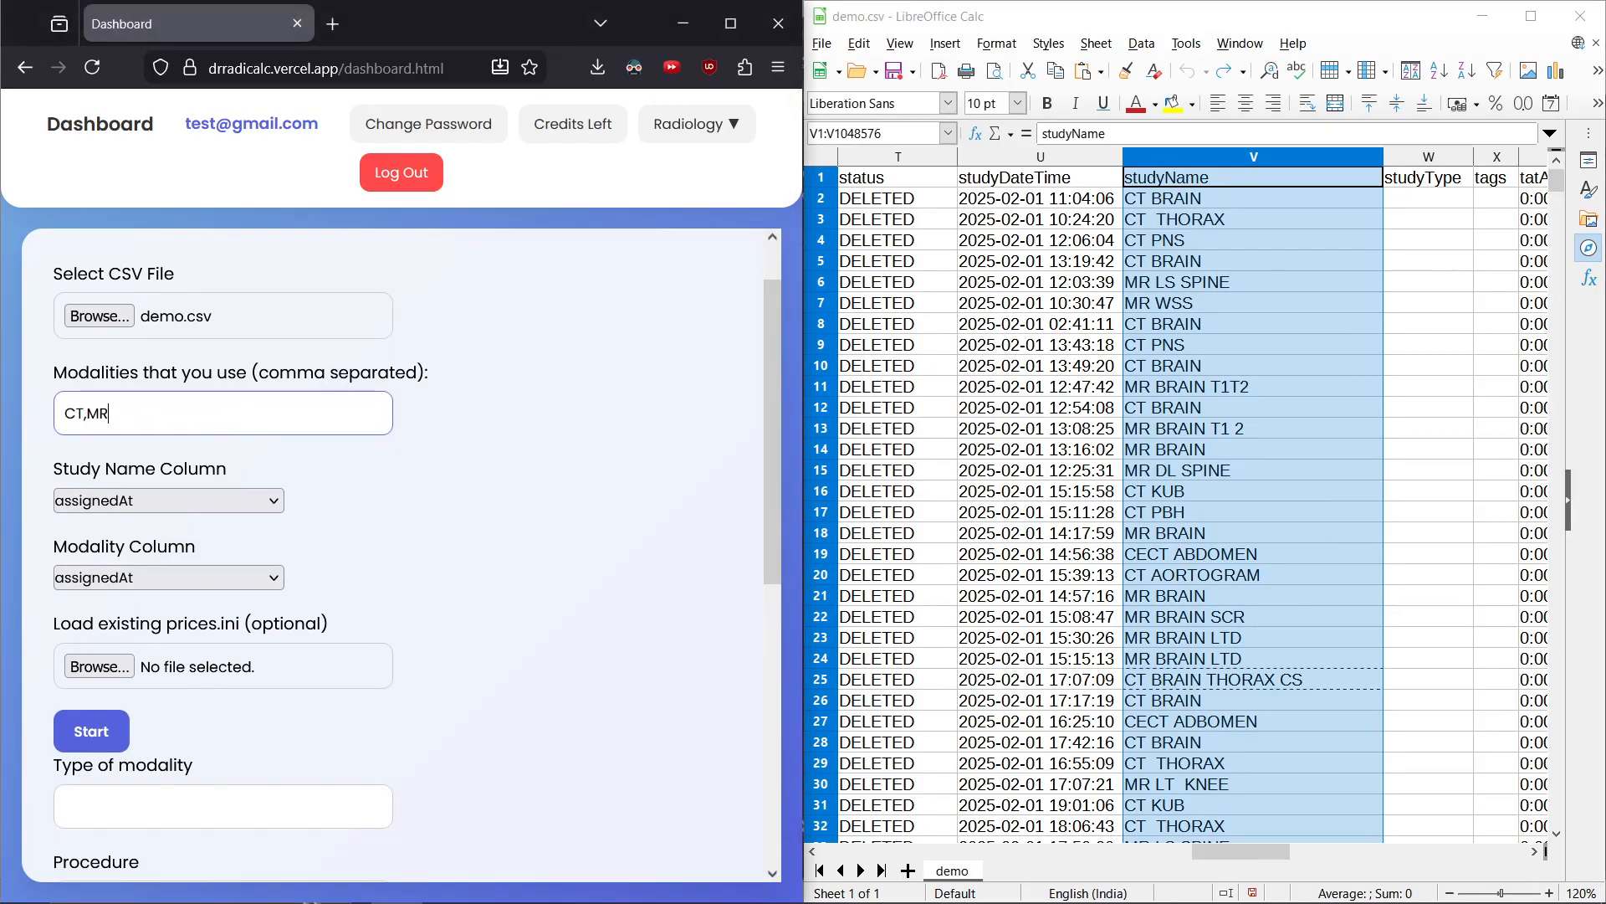
text(,CEMR,PCMR,CECT)
Set the study name column to studyName and the modality column to modality
click(94, 500)
scroll(144, 371, down, 5)
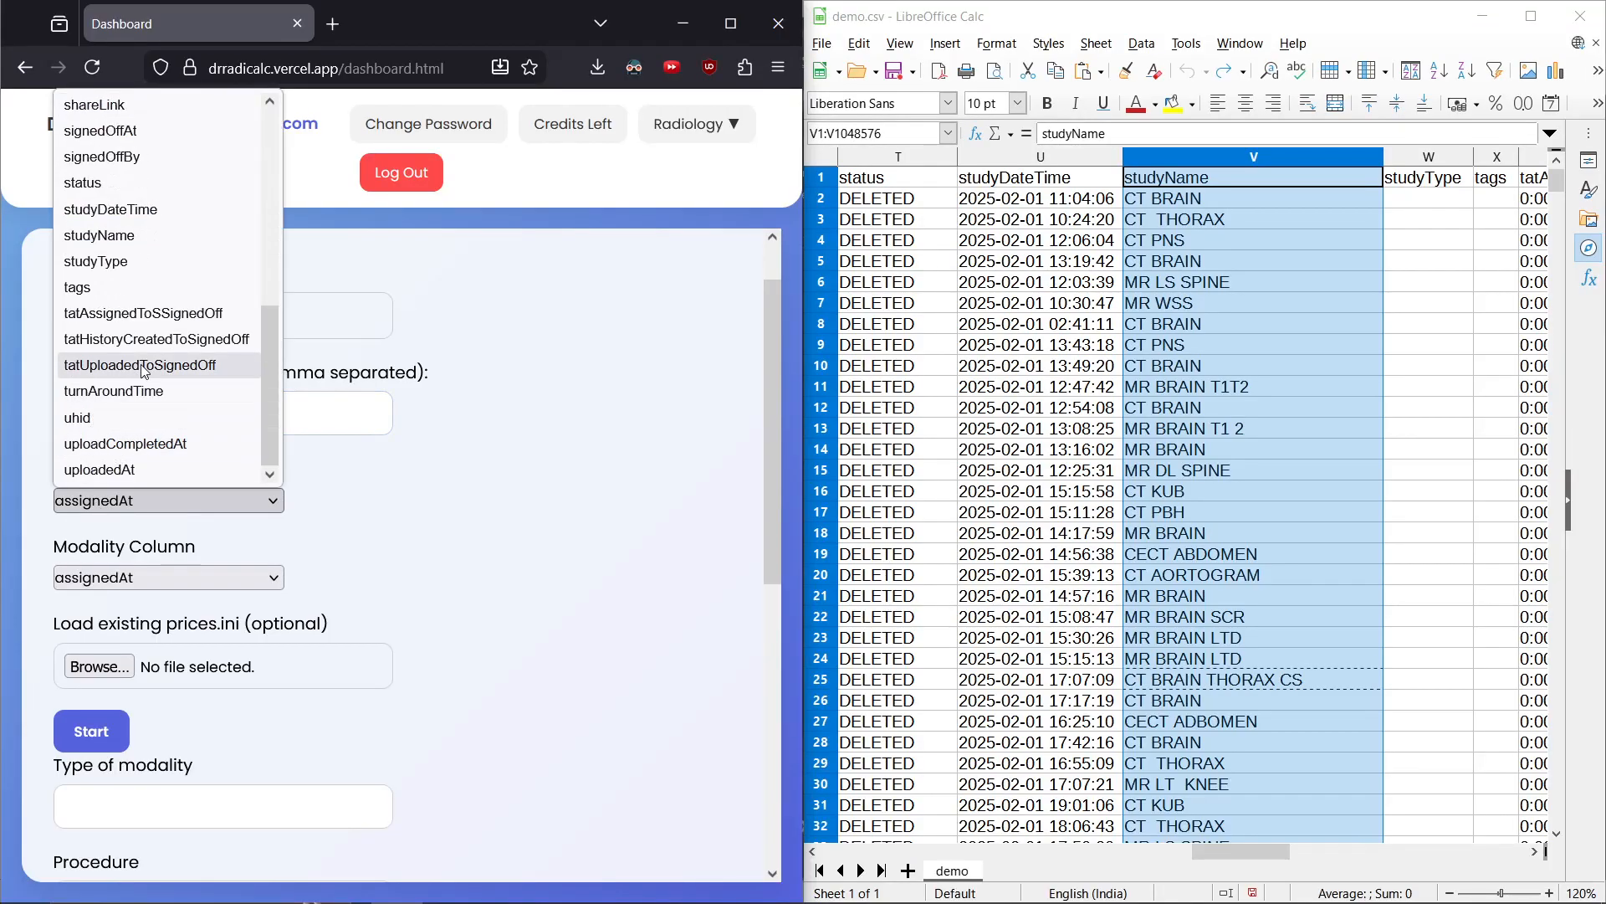
click(99, 235)
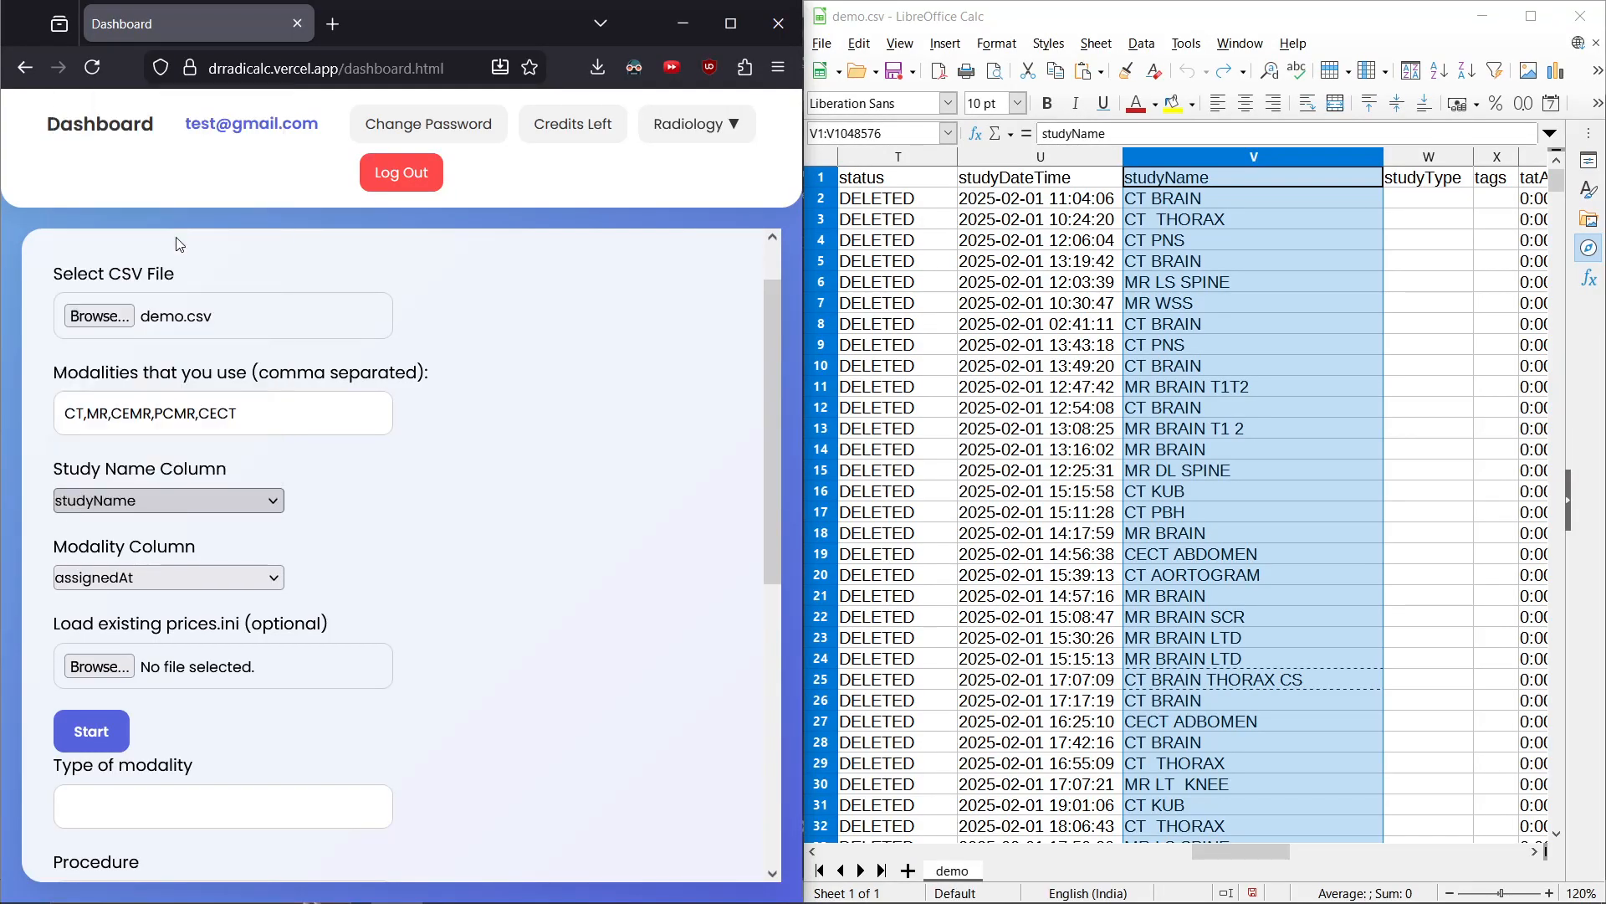
click(79, 579)
click(125, 340)
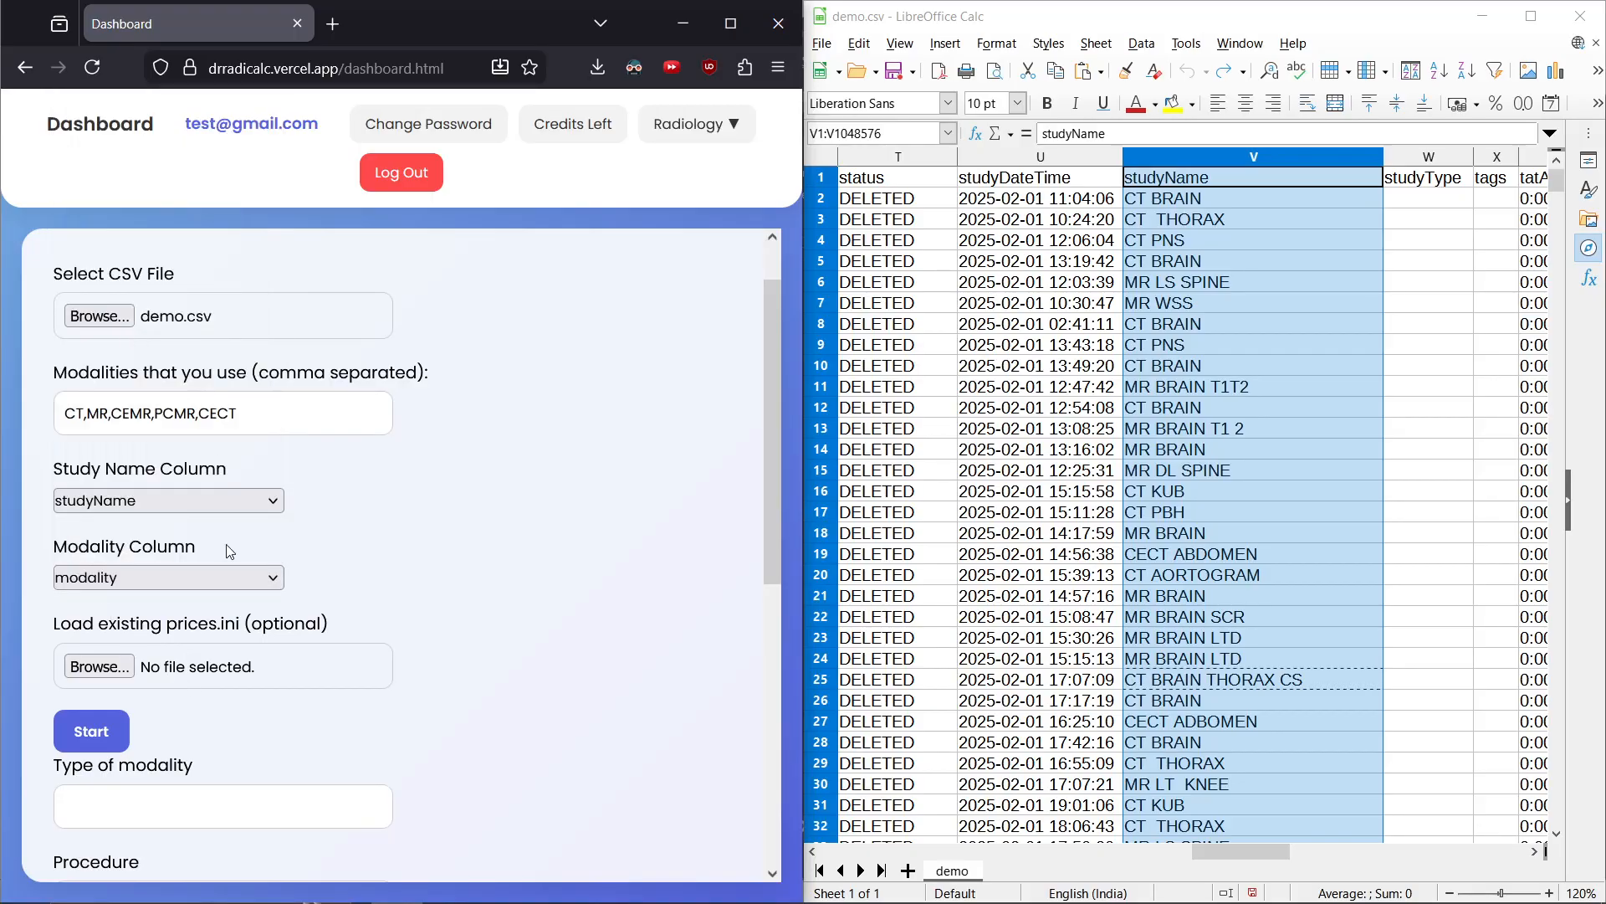
Start the guided price entry for the loaded CSV
scroll(260, 707, down, 3)
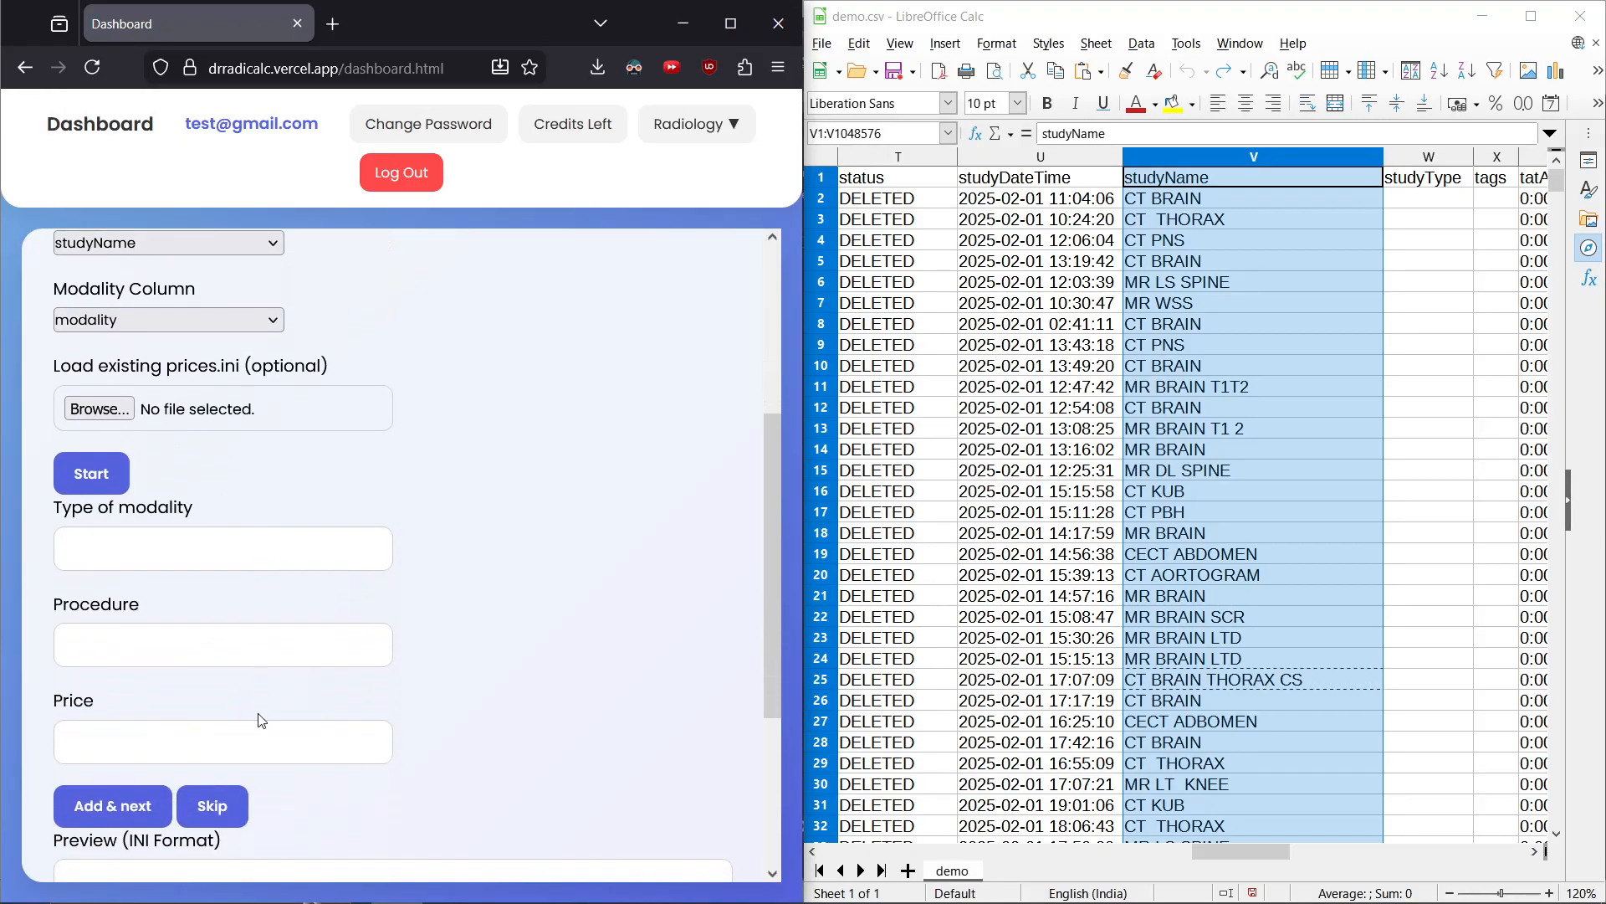
scroll(262, 720, down, 1)
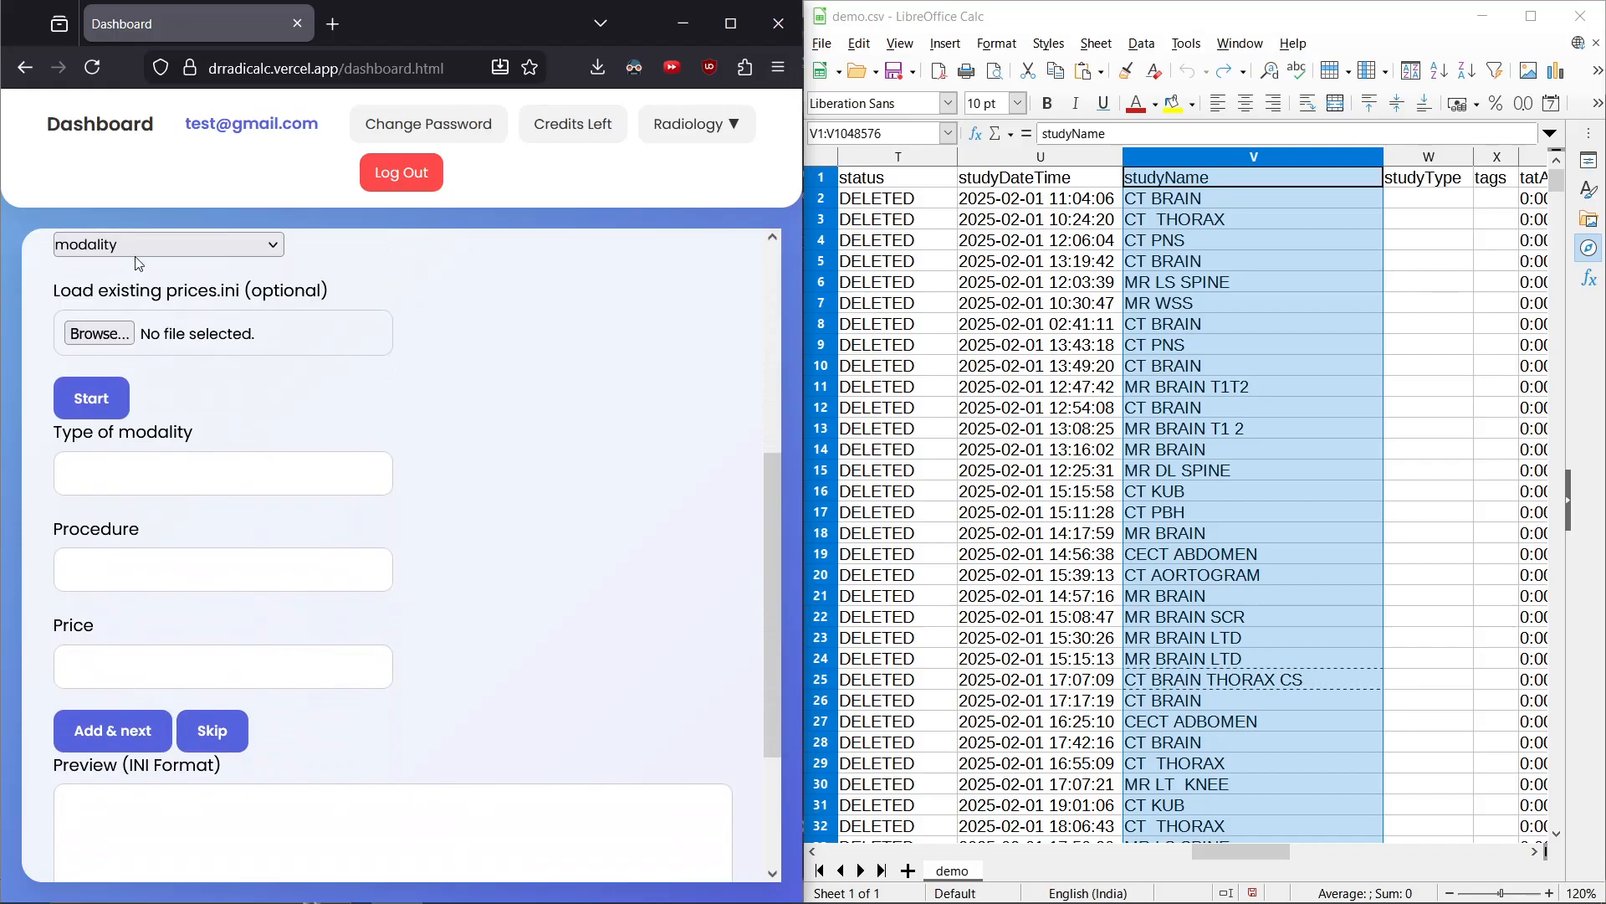
double_click(292, 291)
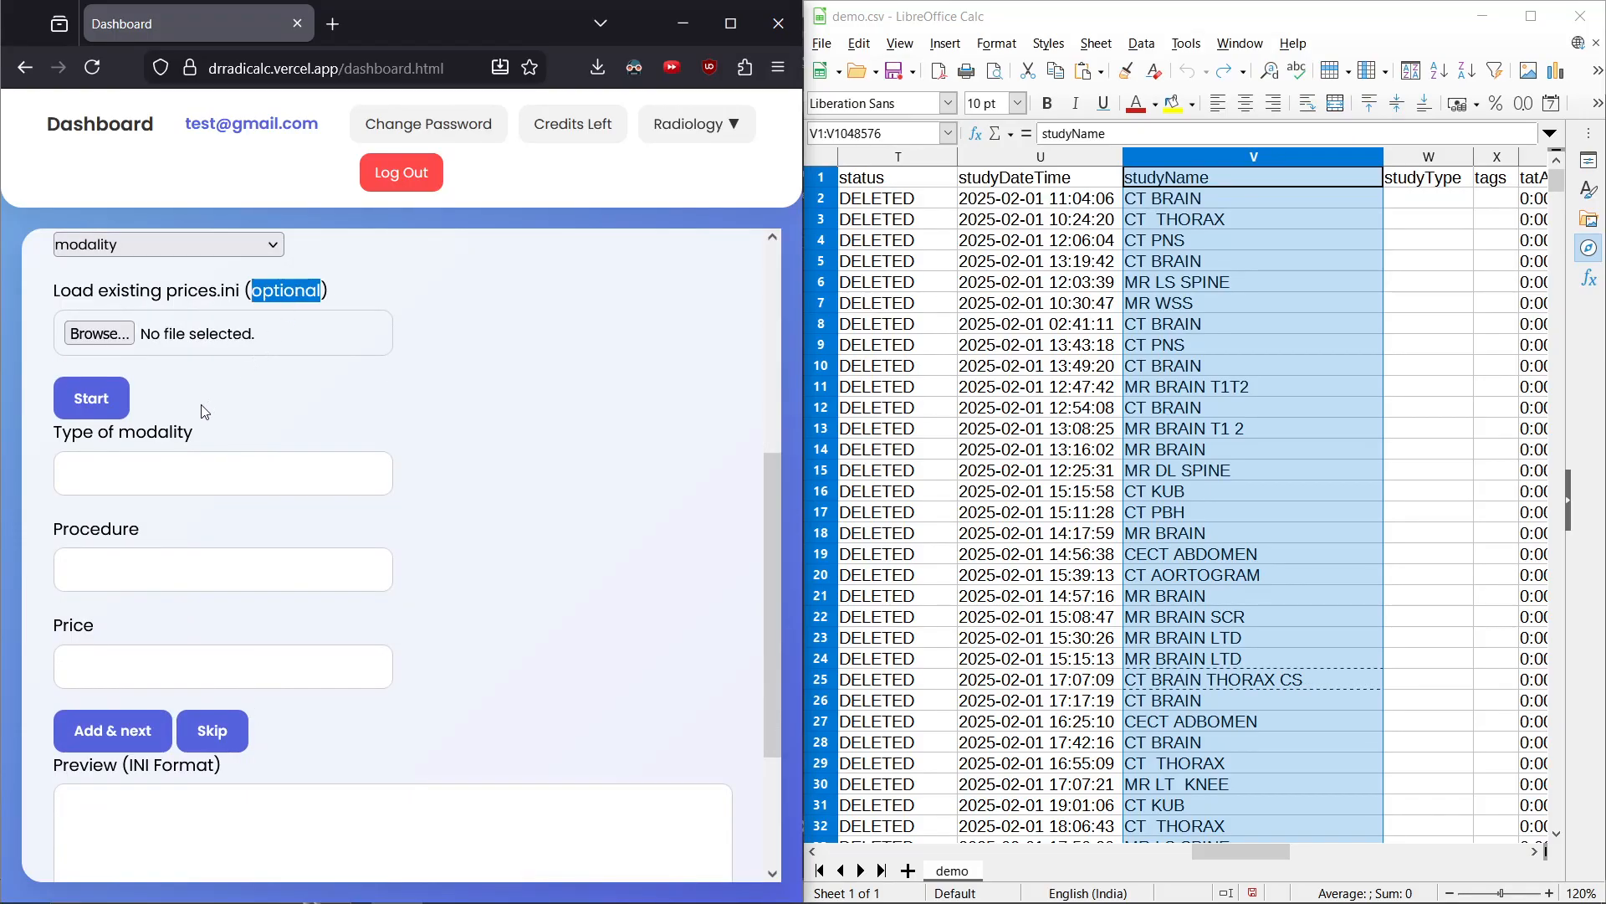
click(92, 400)
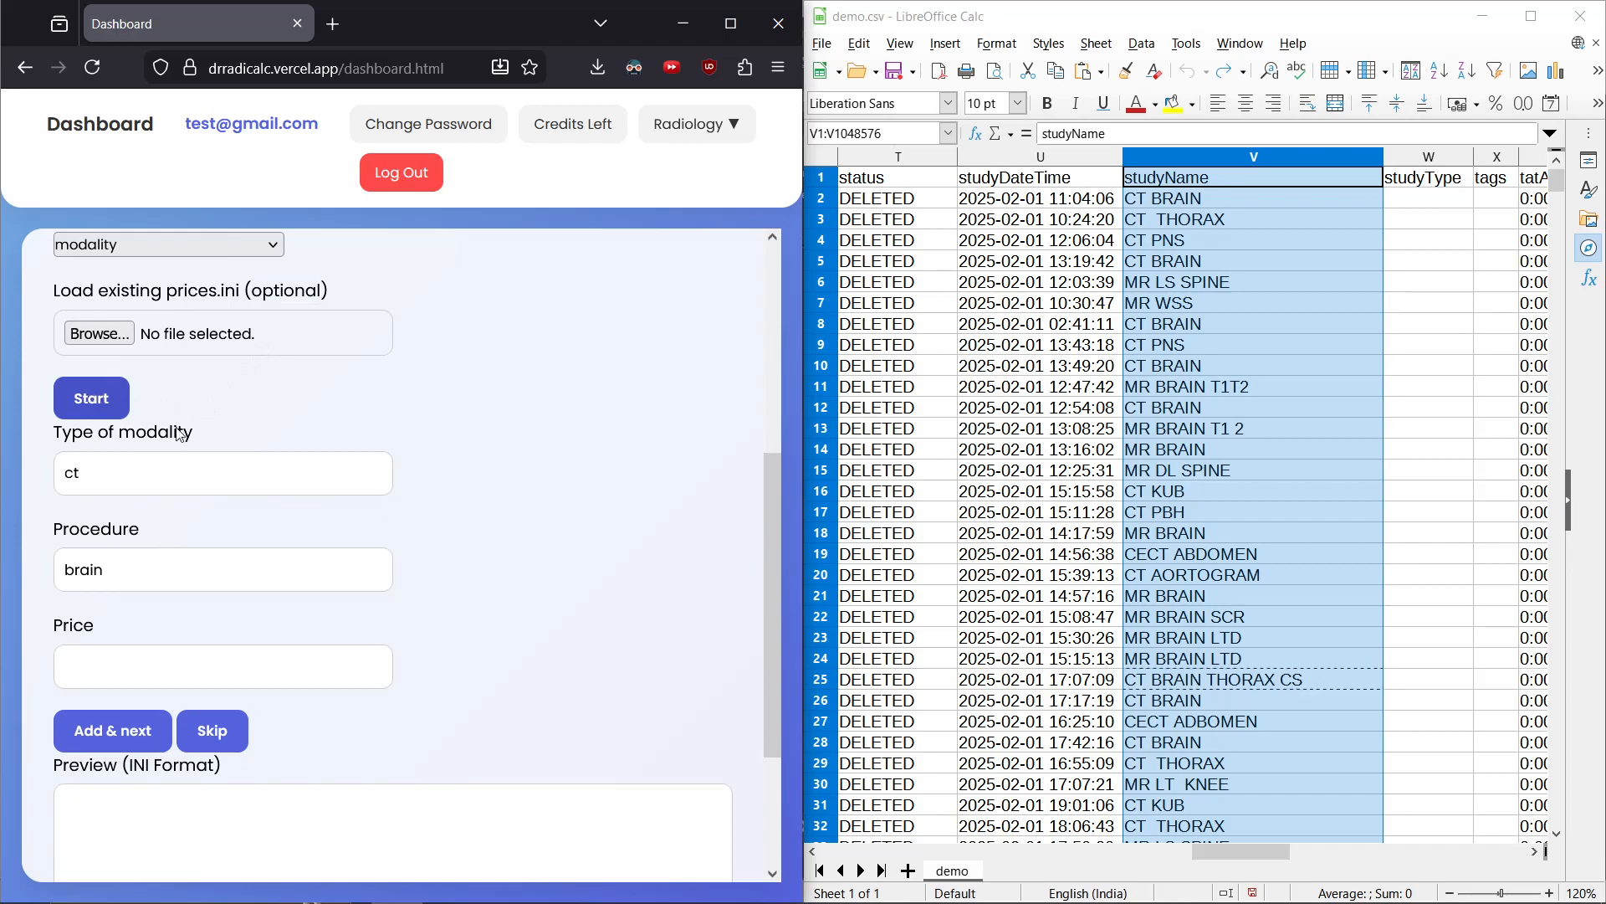
Price the ct brain procedure at 123 and add it
scroll(240, 538, down, 2)
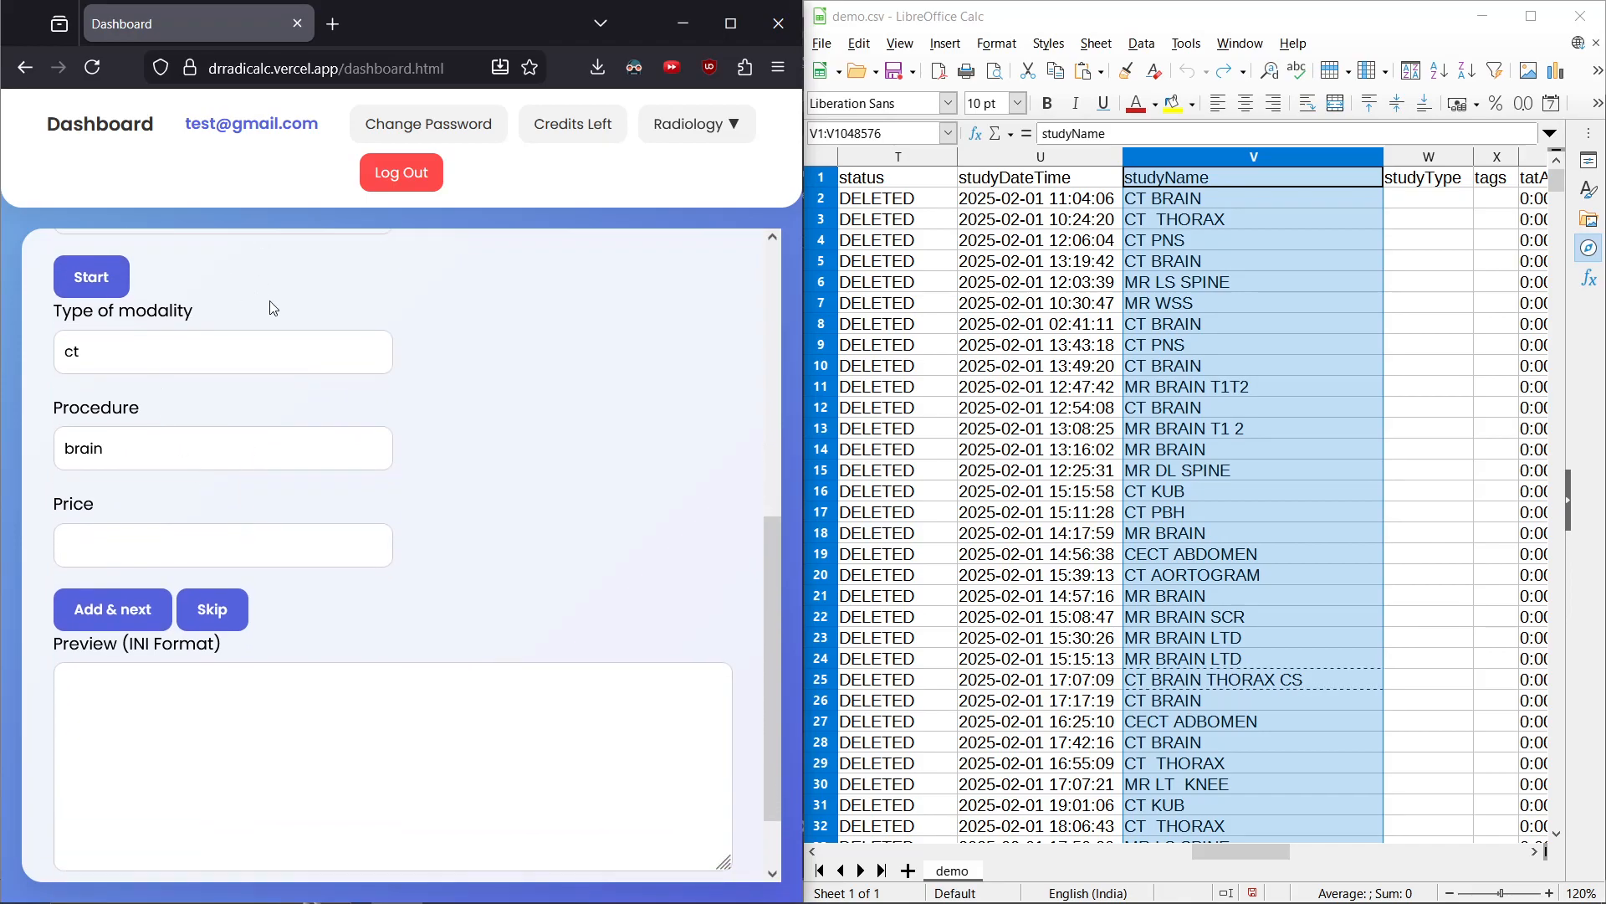
click(1251, 198)
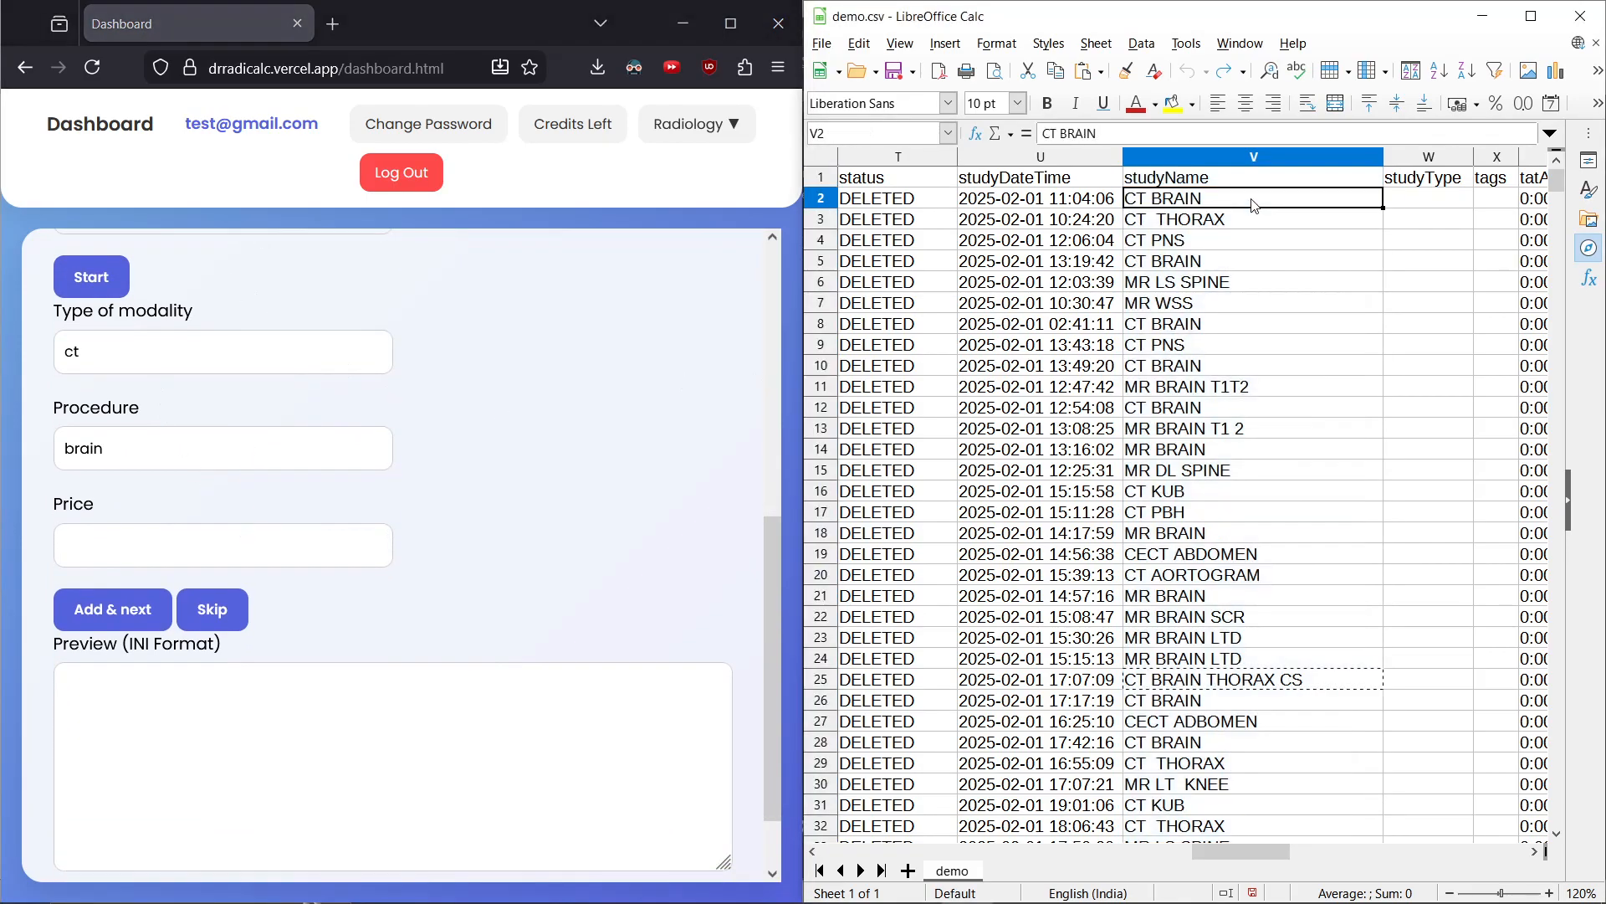
click(159, 540)
text(123)
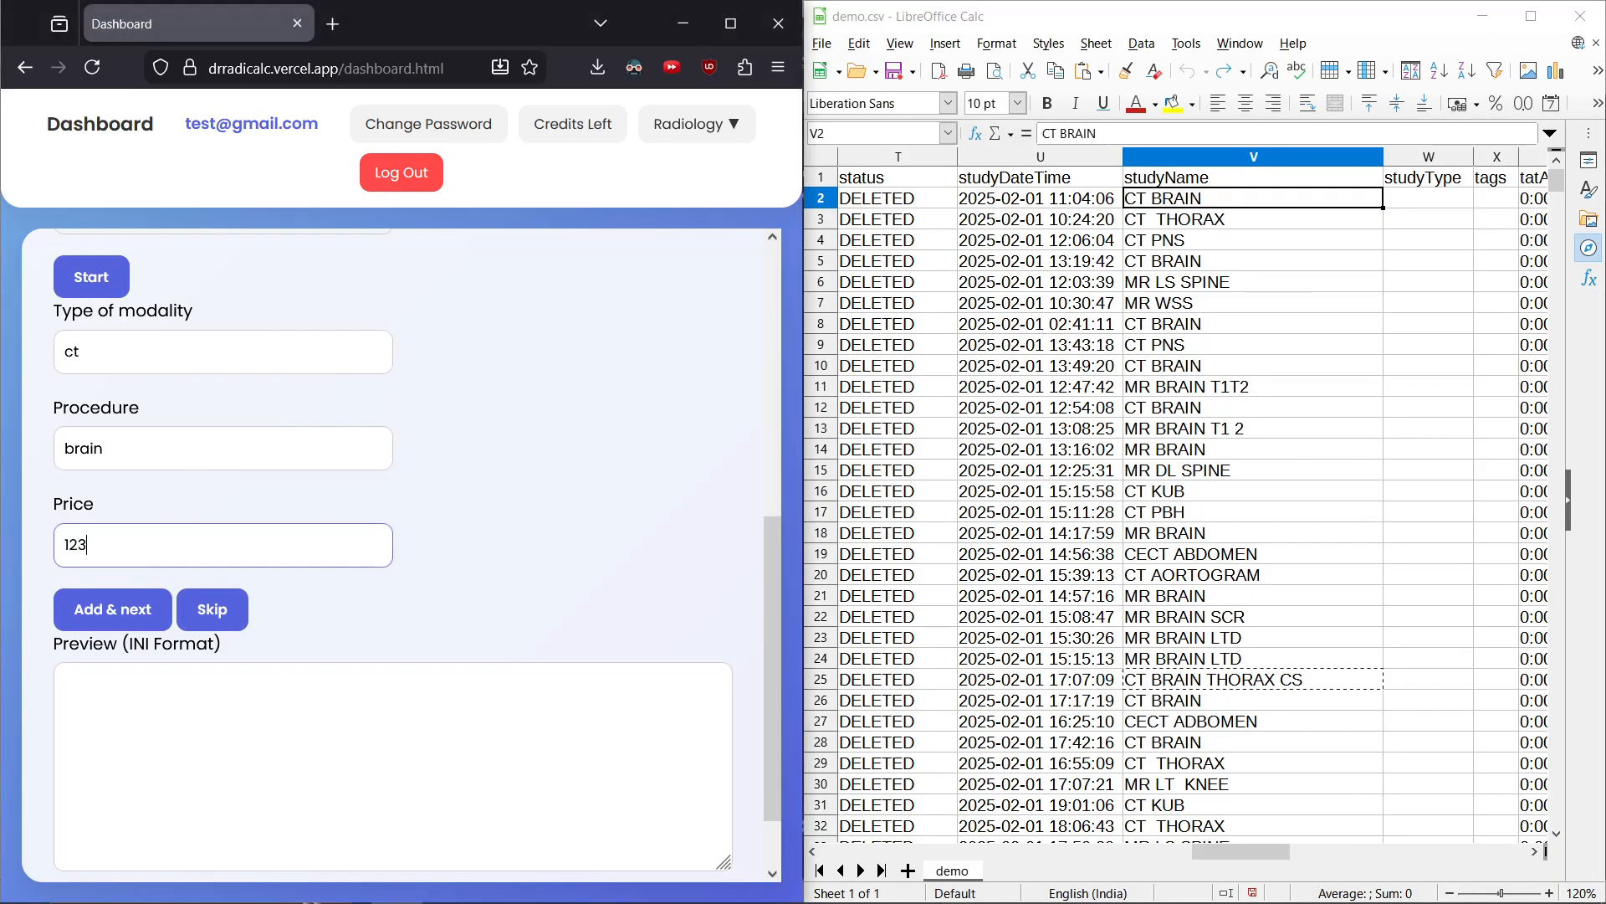
key(Return)
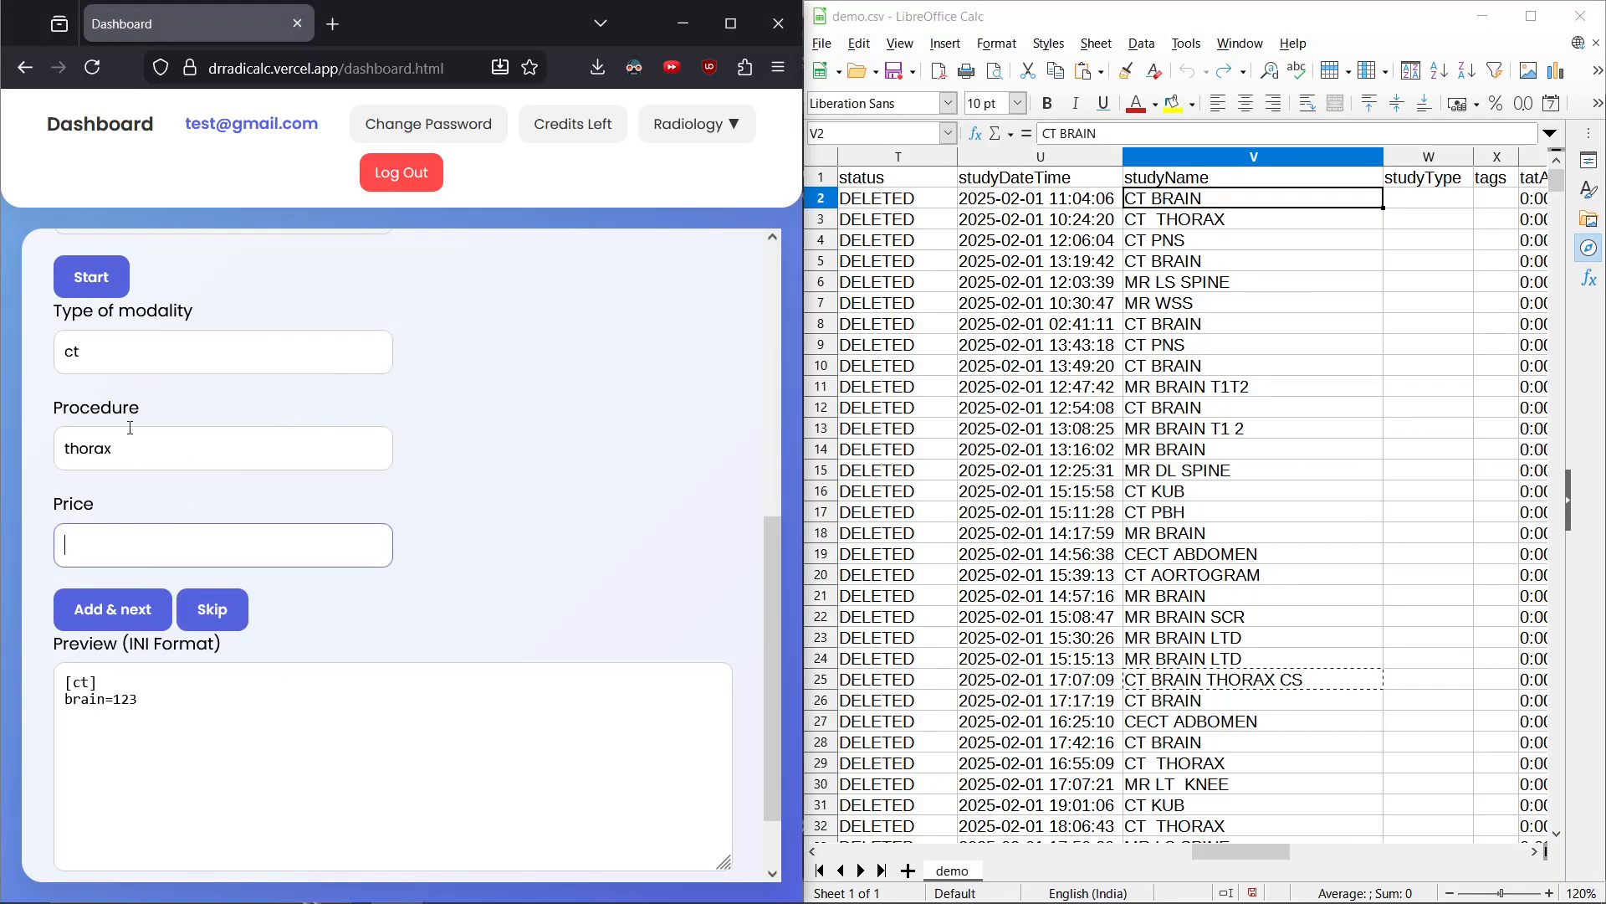
Price the ct thorax and pns procedures at 123 each
click(1298, 226)
click(343, 535)
text(123)
key(Return)
text(123)
key(Return)
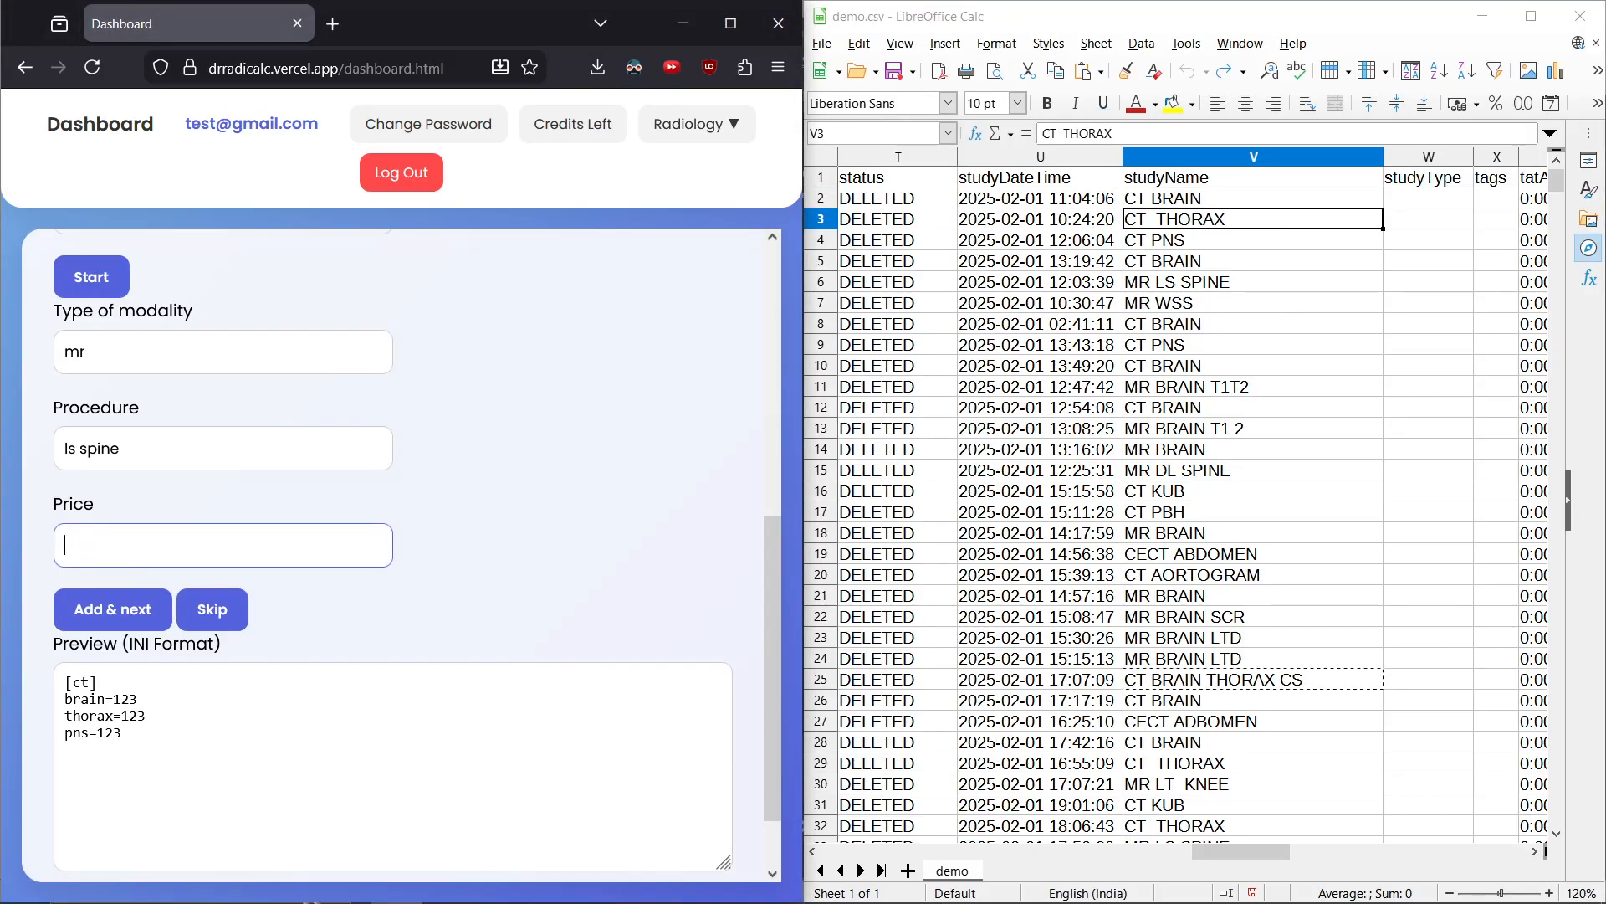
Price the mr ls spine and wss procedures at 234 each
scroll(343, 536, down, 2)
text(234)
key(Return)
text(234)
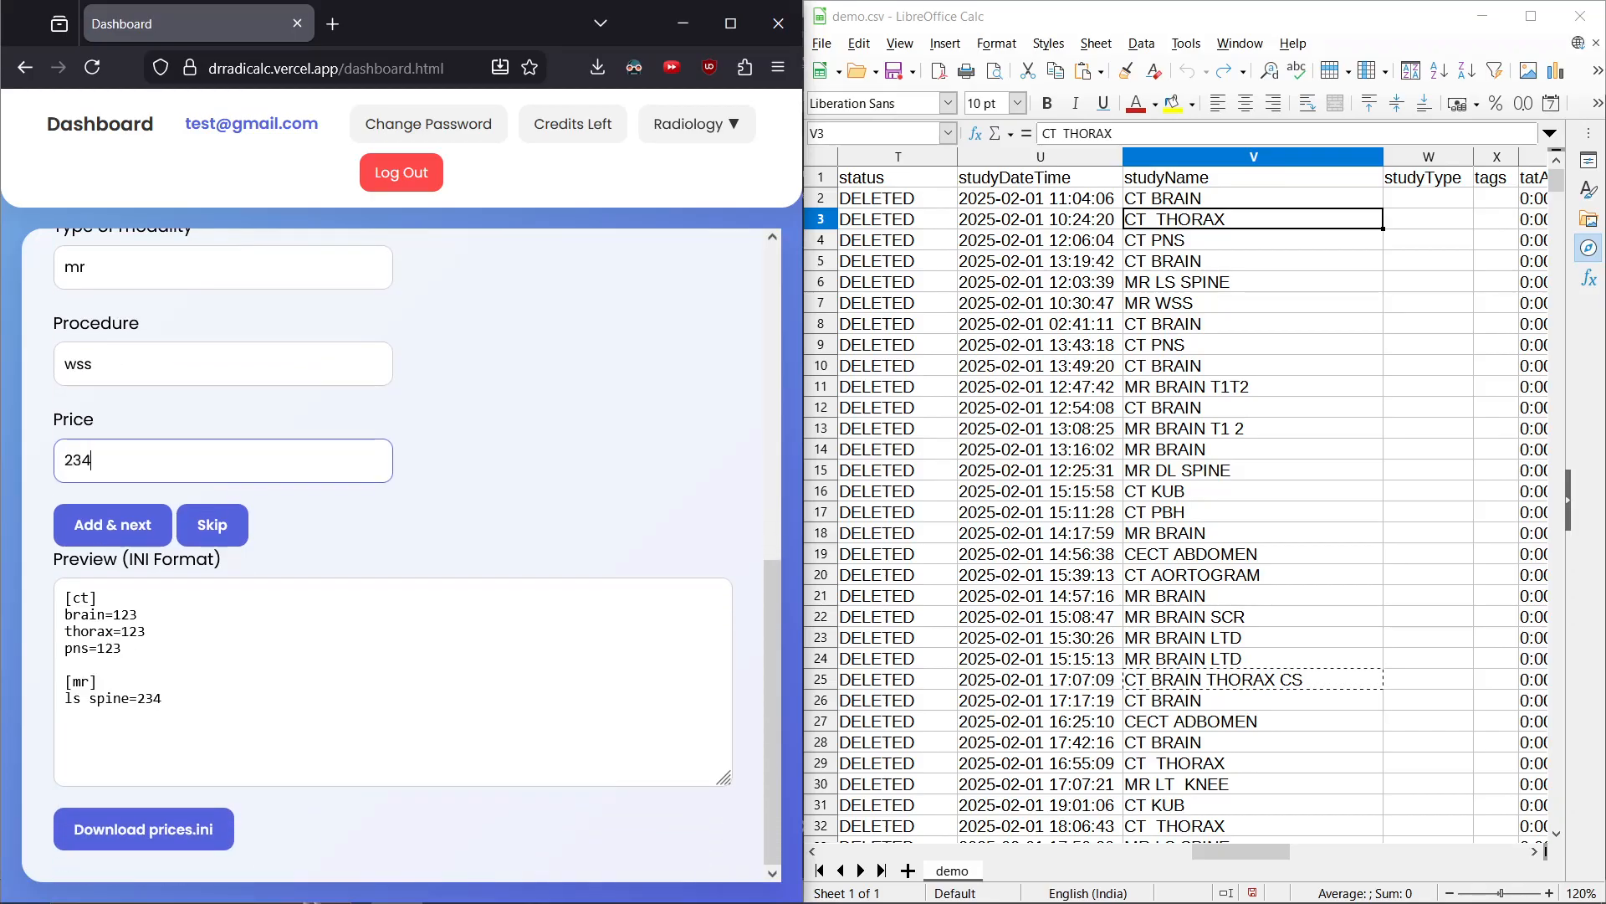
key(Return)
Price mr brain t1t2 and brain t1 2 at 123 each and mr brain at 234
text(123)
key(Return)
text(123)
key(Return)
text(234)
key(Return)
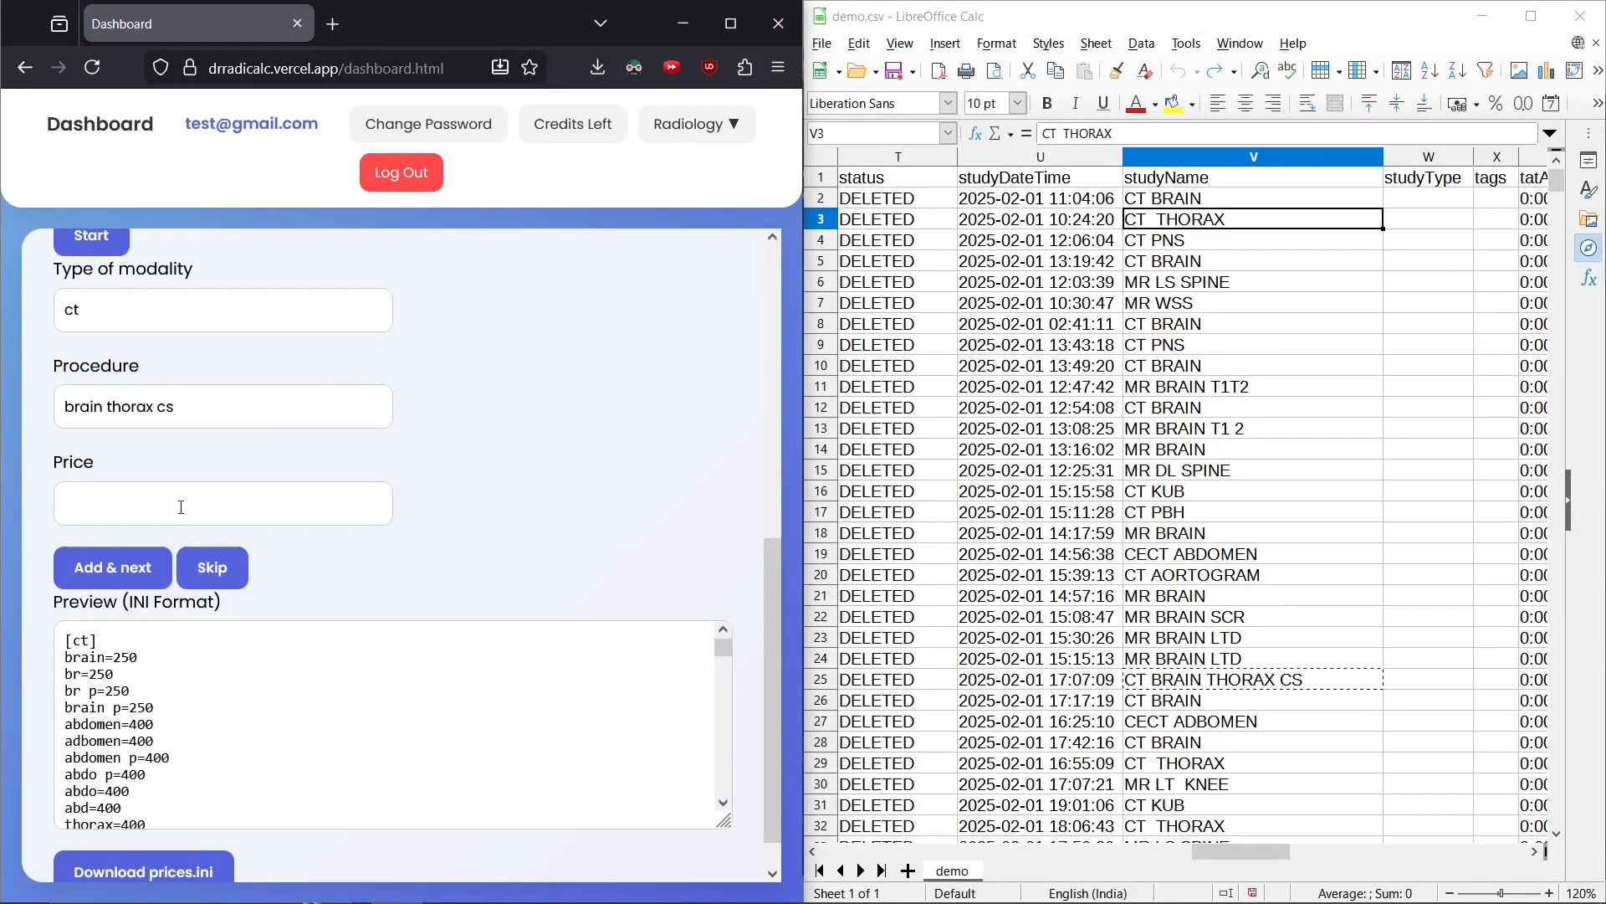
Skip the brain thorax cs and cece neck procedures
click(219, 570)
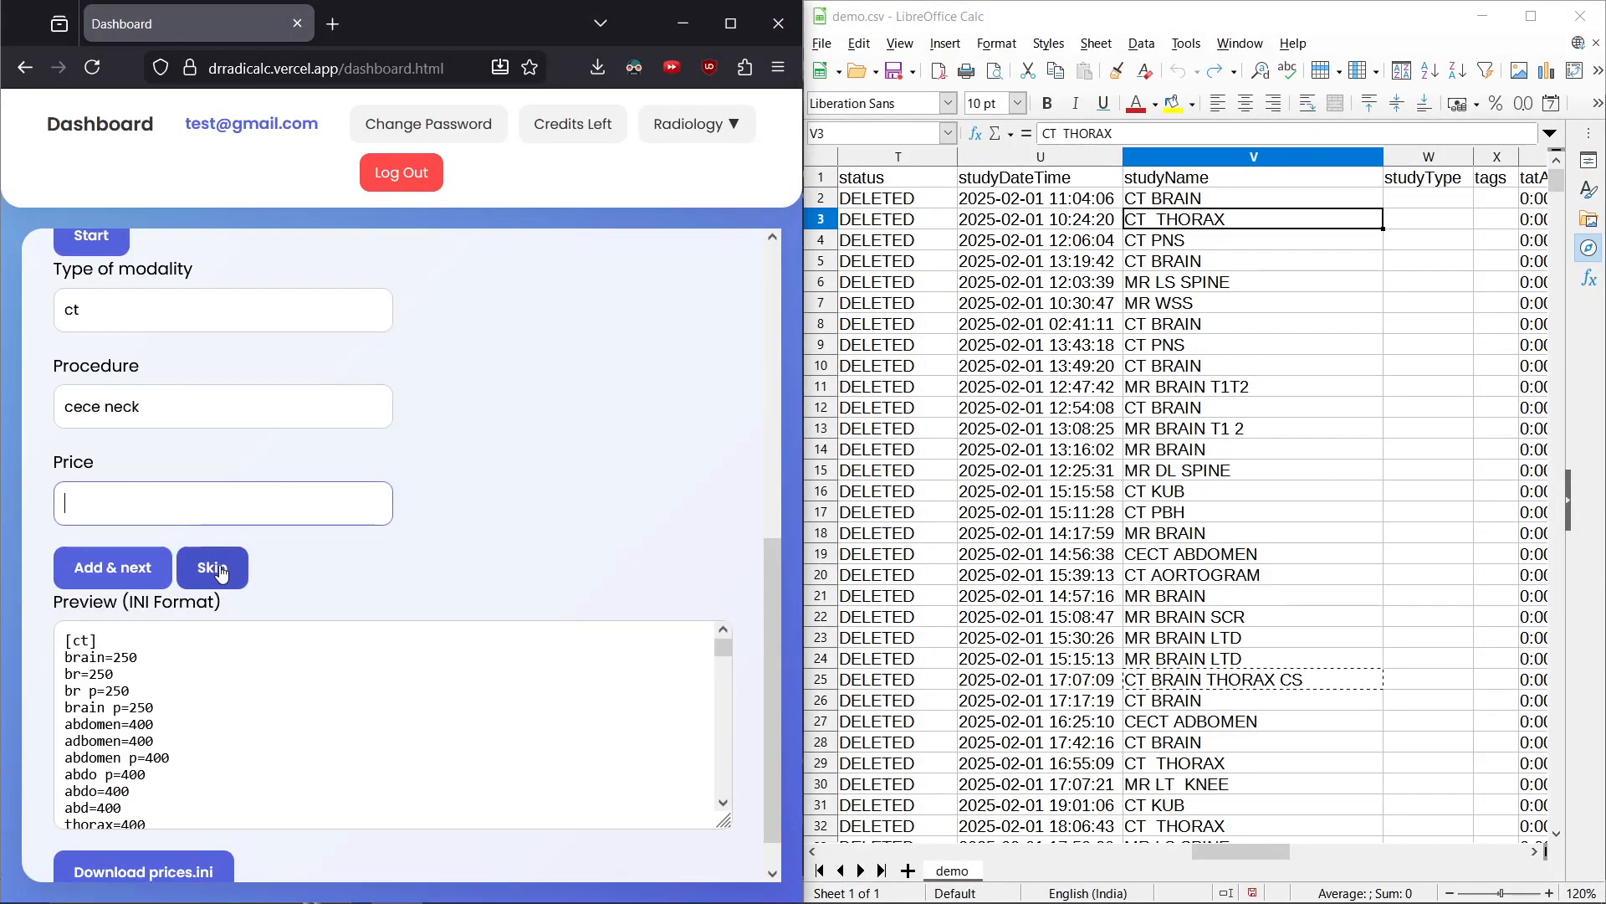
click(220, 570)
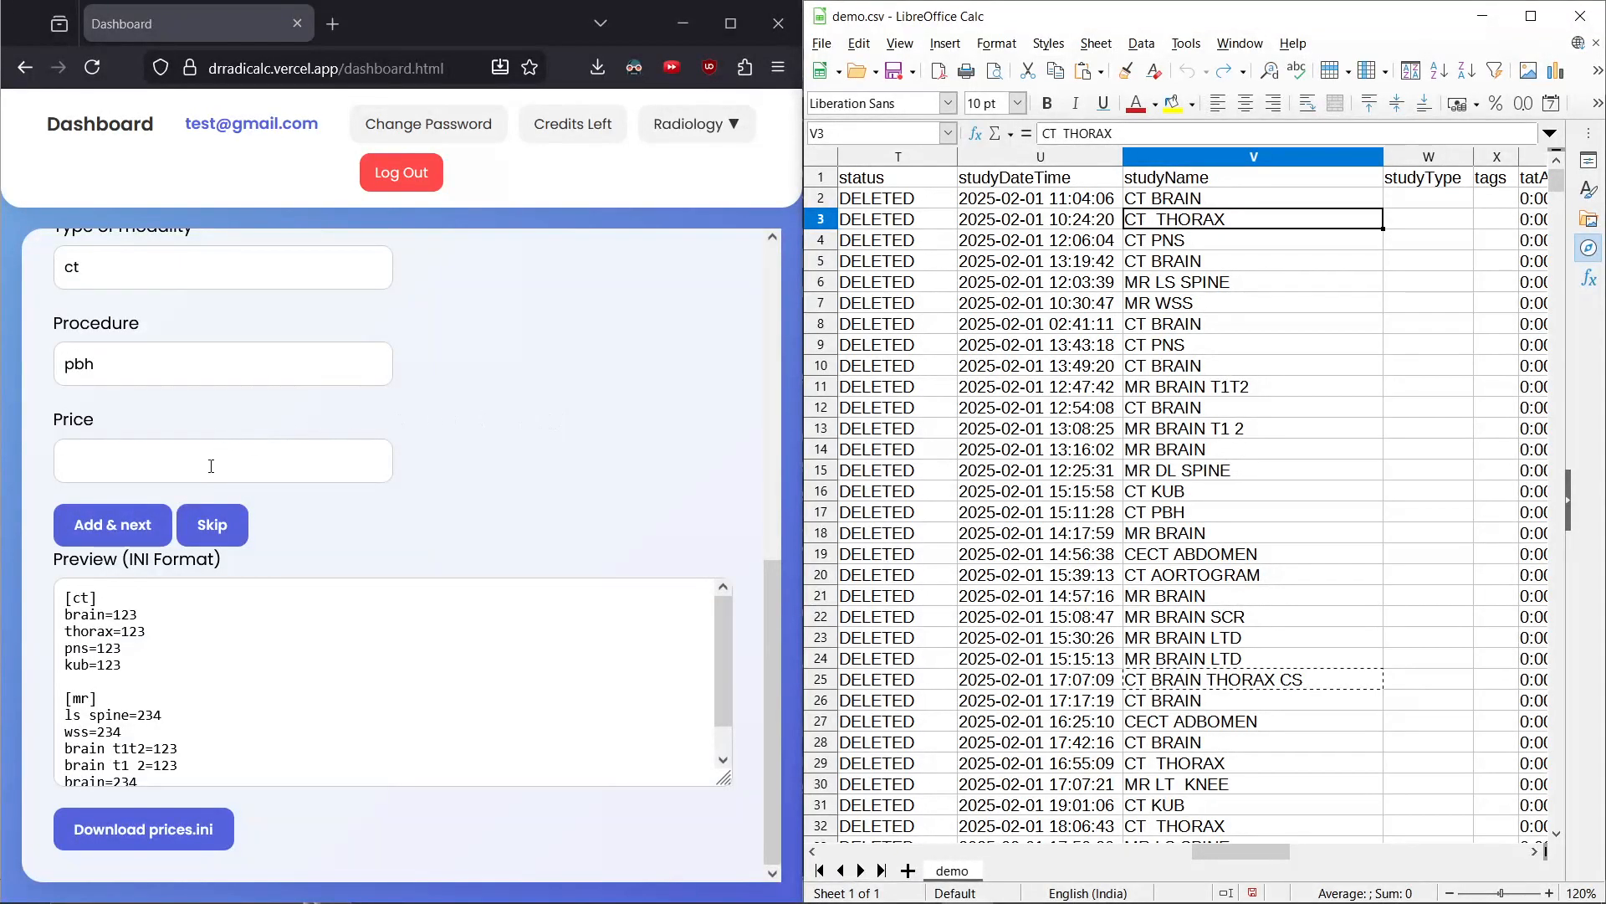
Price the ct pbh procedure at 123 and skip the cect abdomen procedure
text(123)
key(Return)
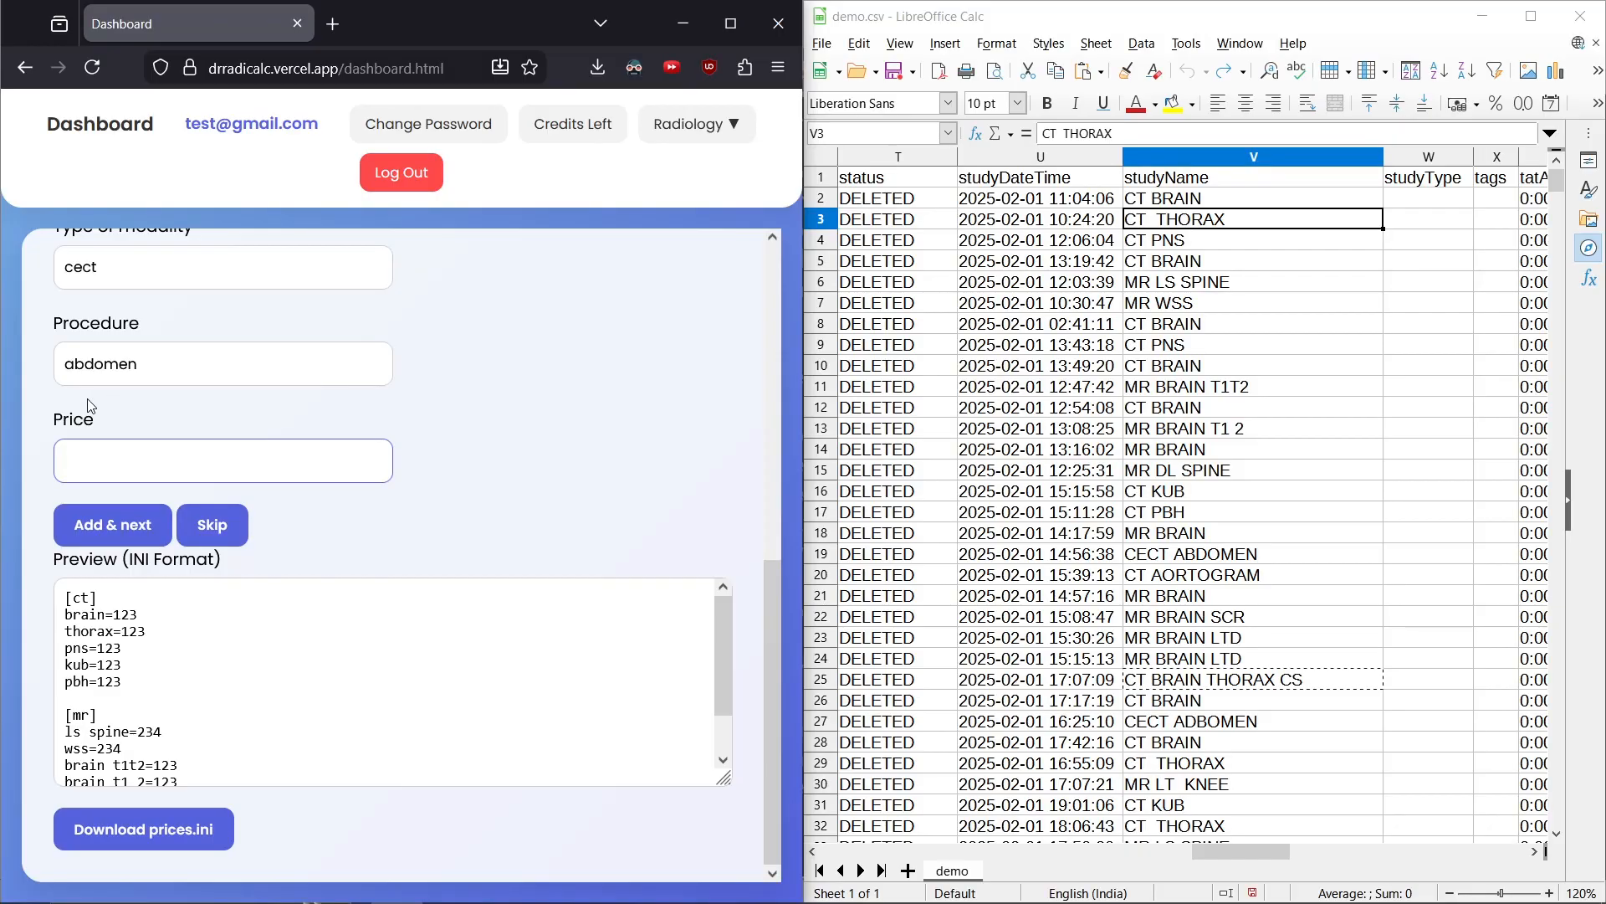
click(208, 529)
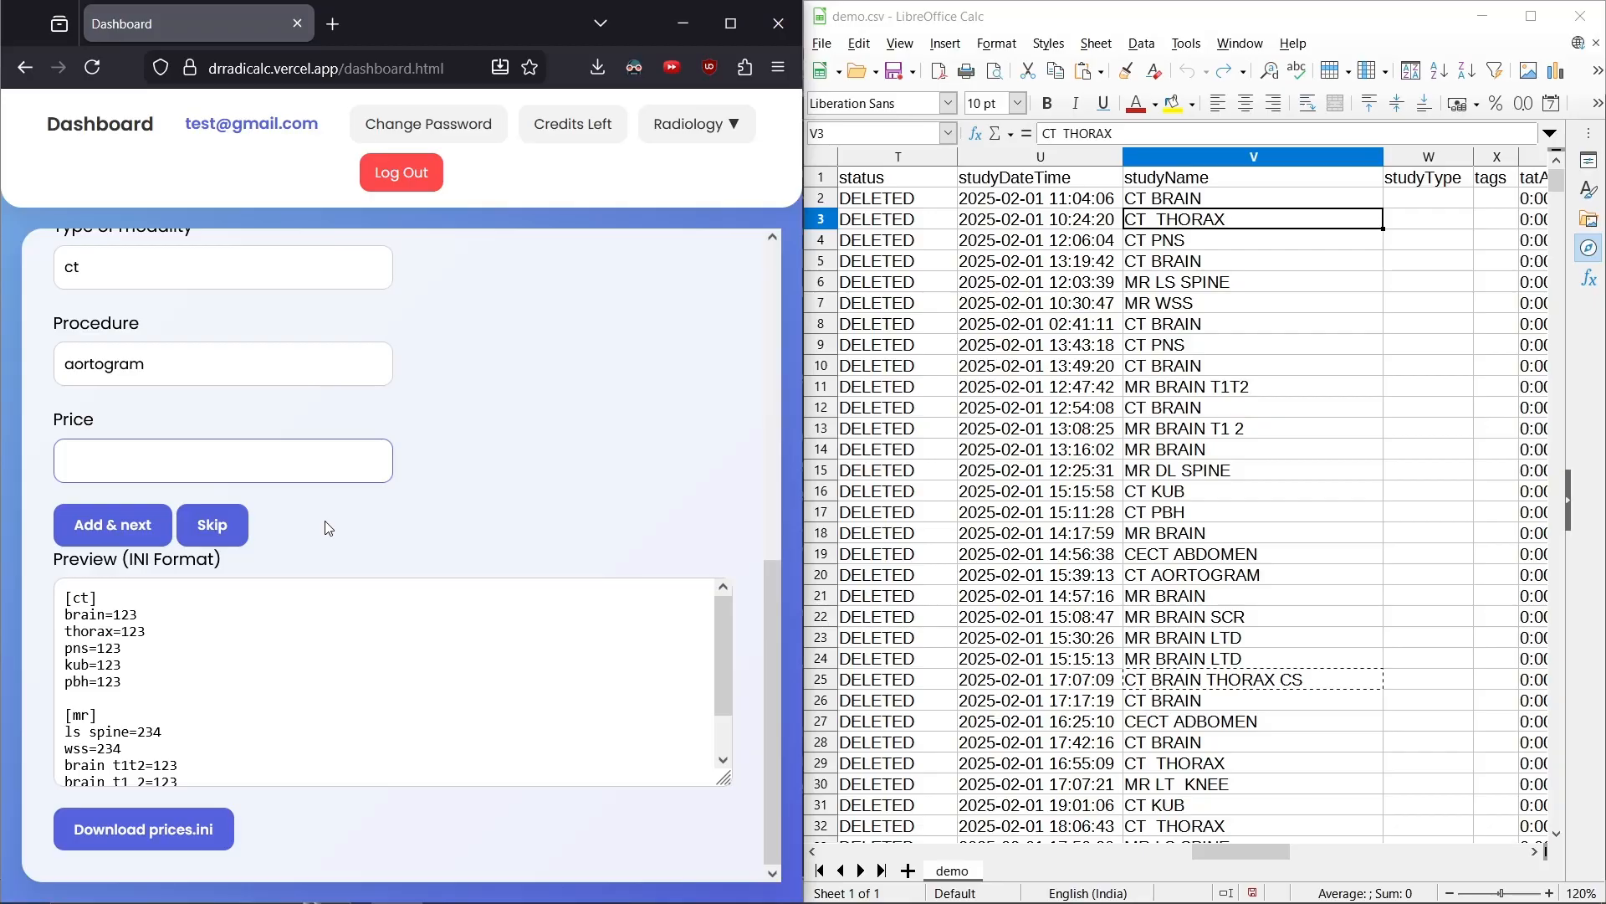
Open the Create Config File page from the Radiology menu
scroll(324, 521, up, 8)
click(691, 126)
click(682, 275)
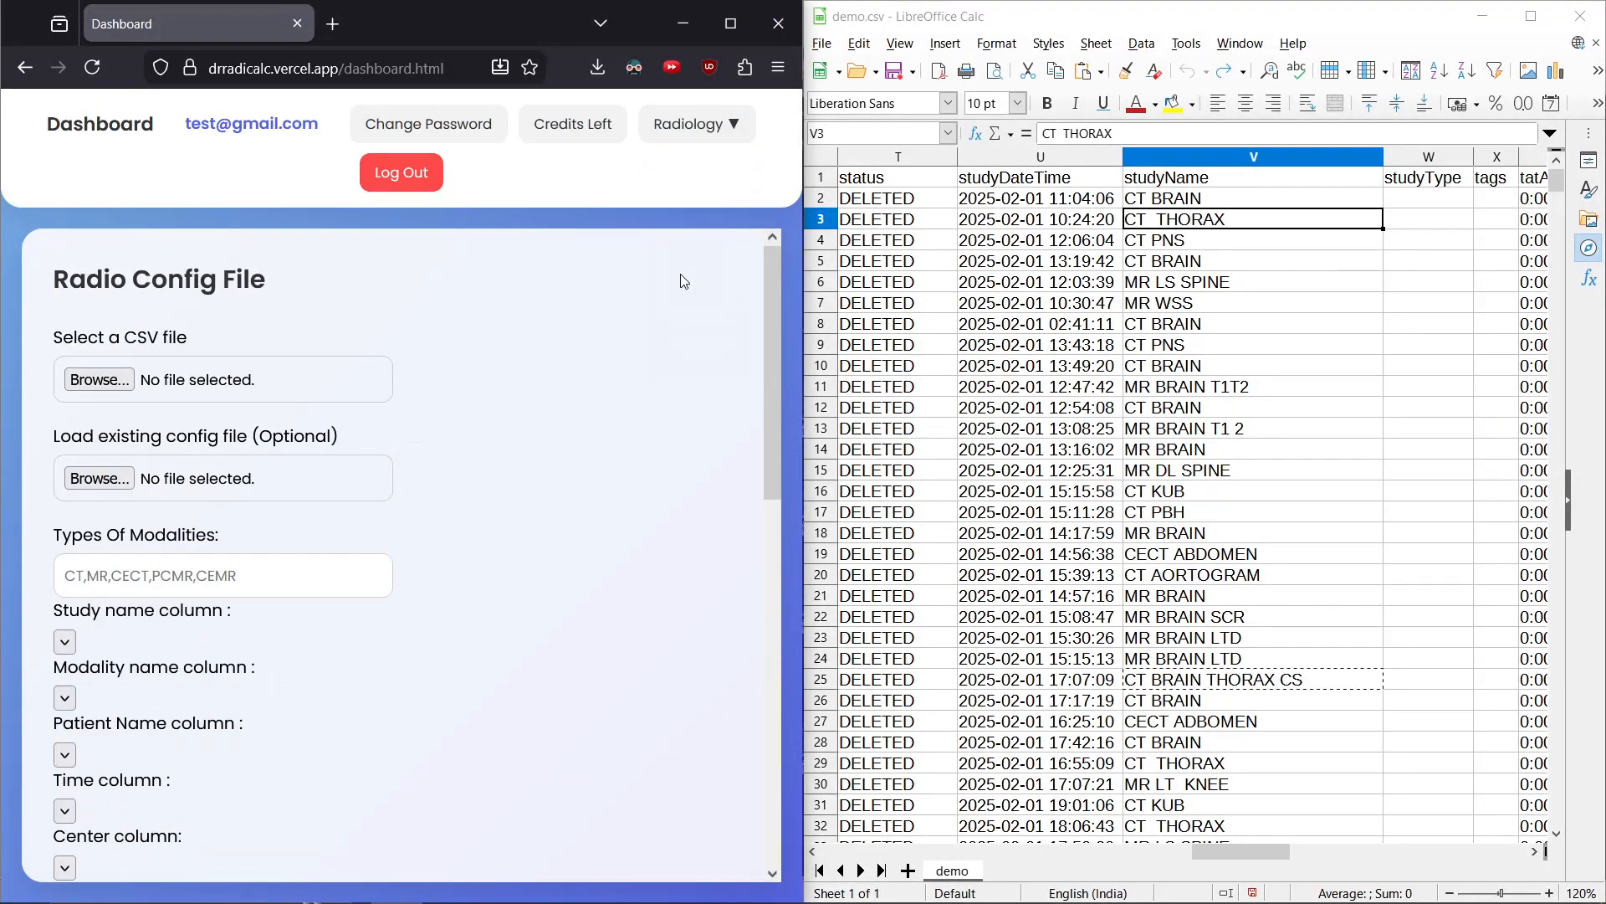
Load Config.ini as the existing config file
scroll(368, 439, down, 1)
click(369, 402)
double_click(191, 149)
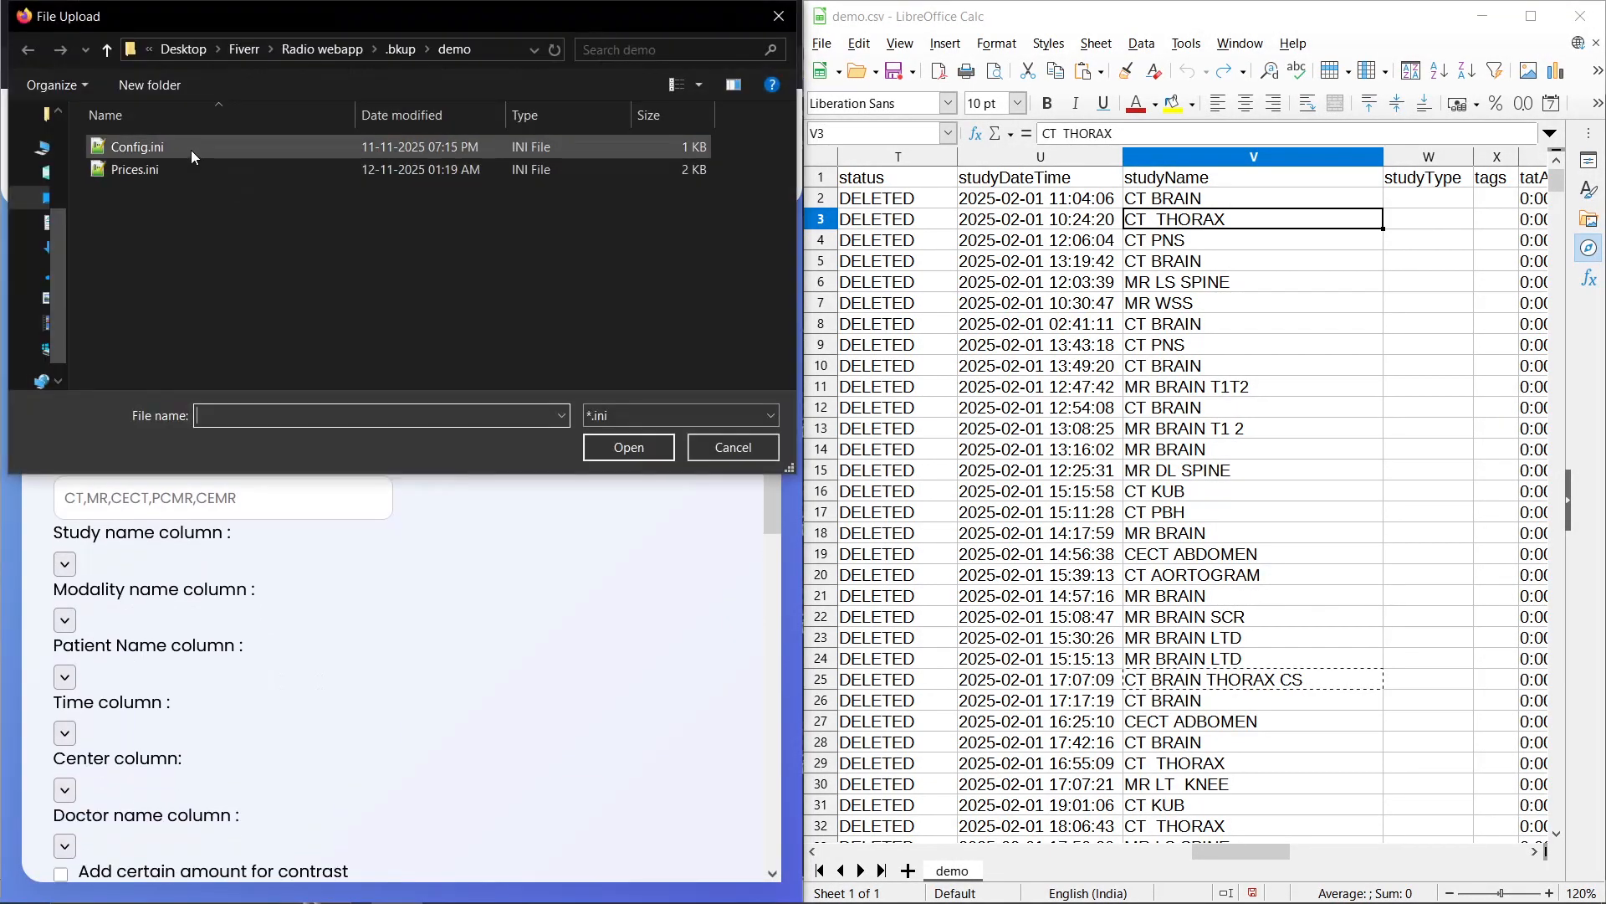
scroll(532, 627, down, 5)
click(60, 446)
click(60, 564)
scroll(414, 697, down, 4)
click(149, 831)
click(540, 743)
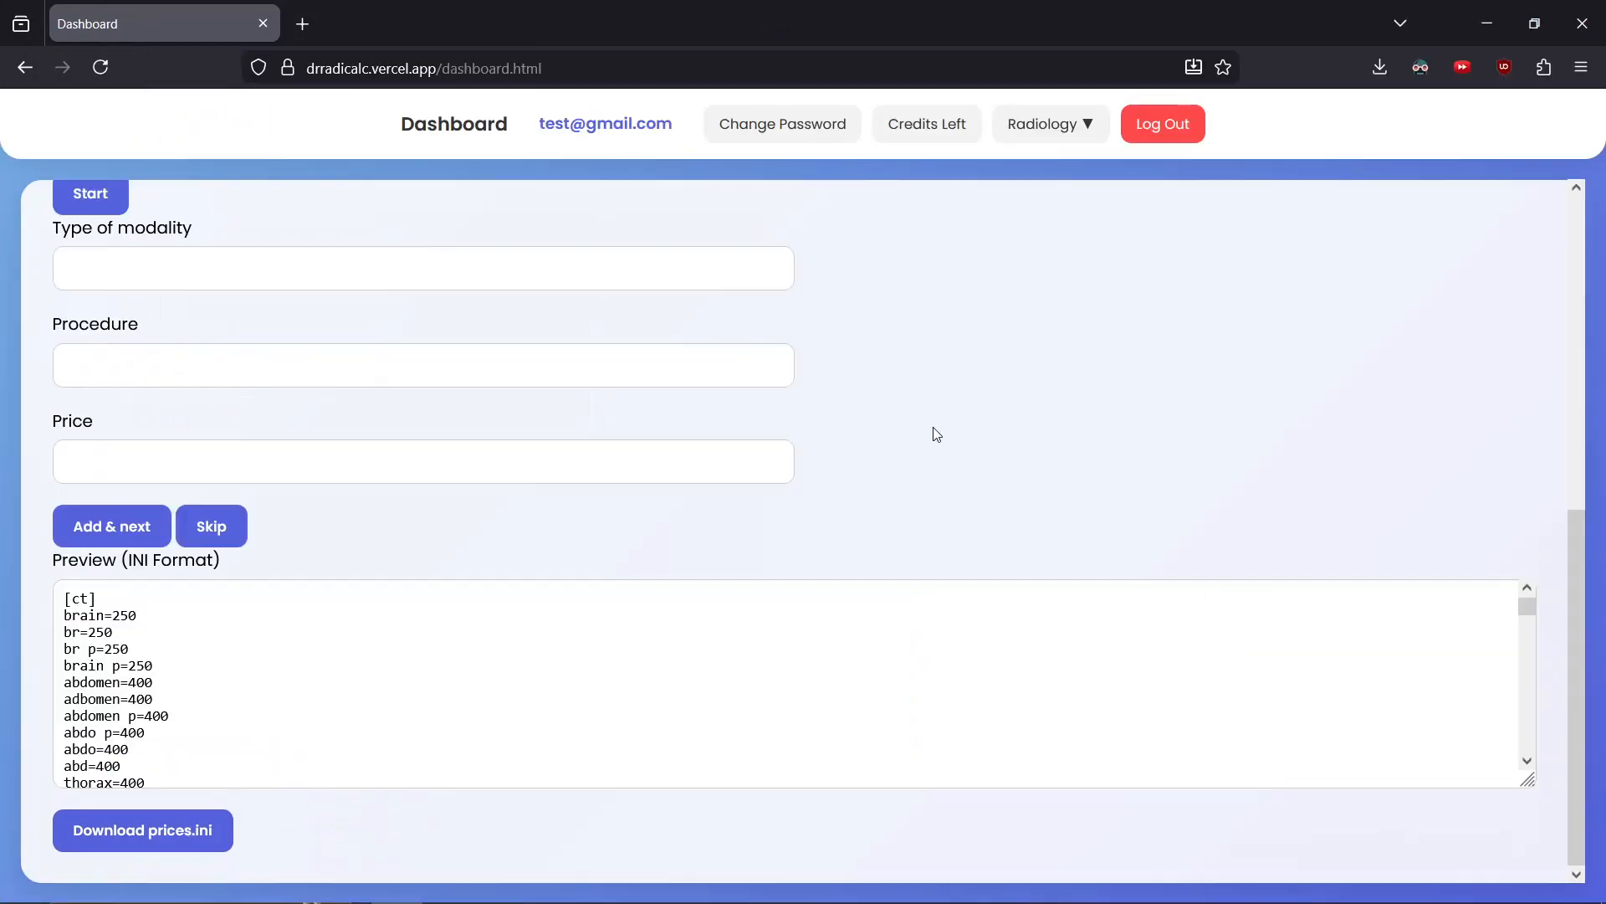
Scroll through the full prices preview and download prices.ini
drag(1528, 609, 1529, 747)
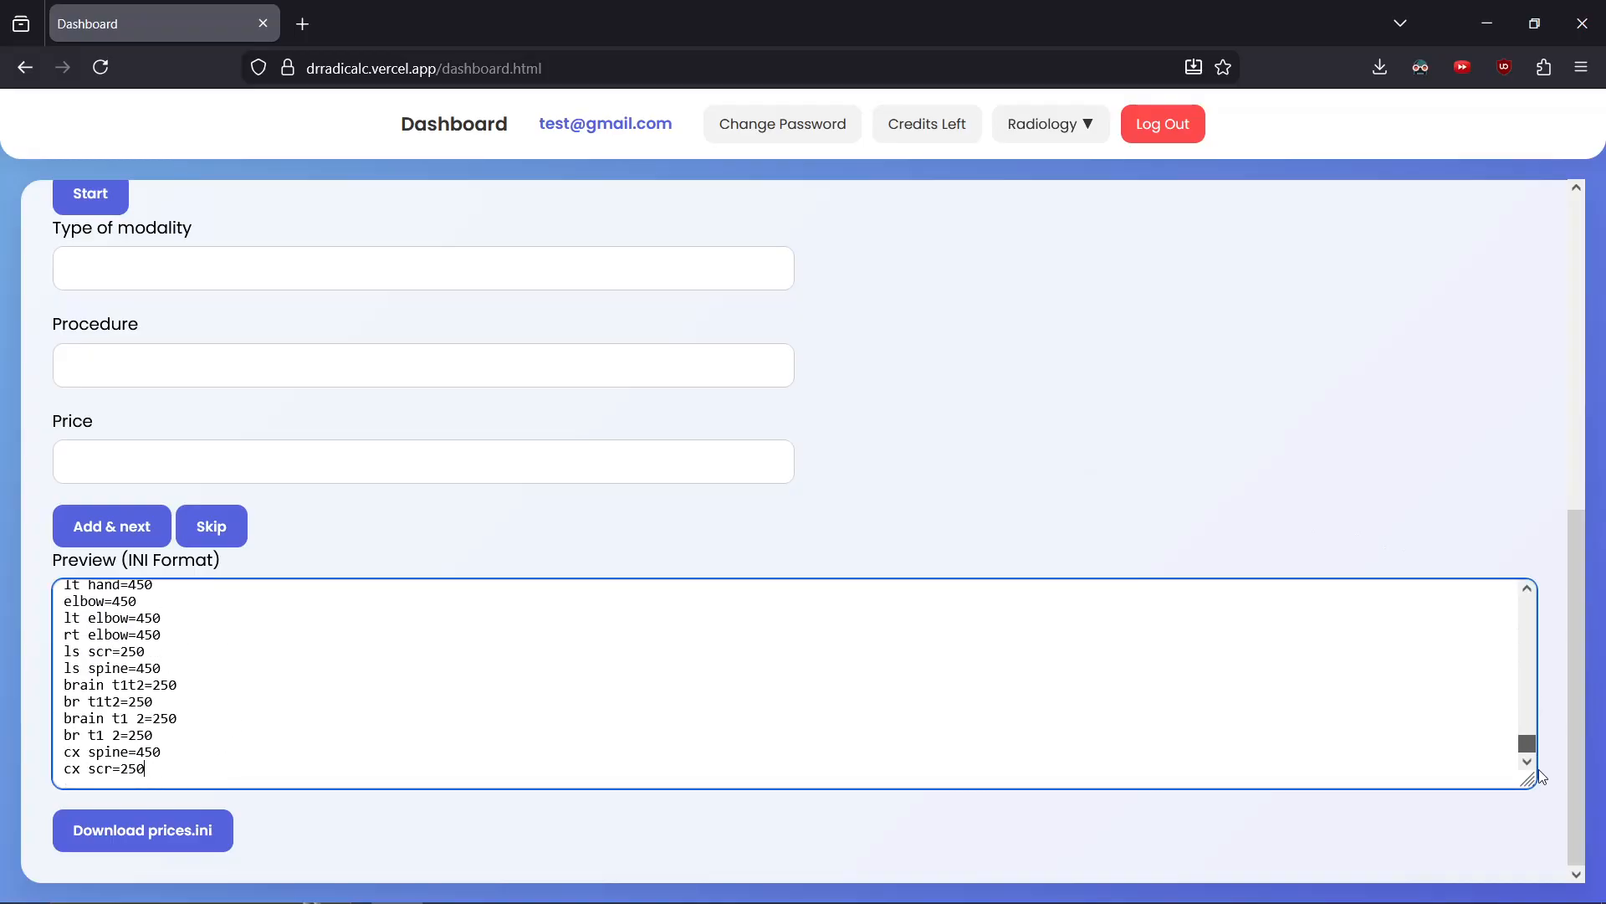
click(173, 830)
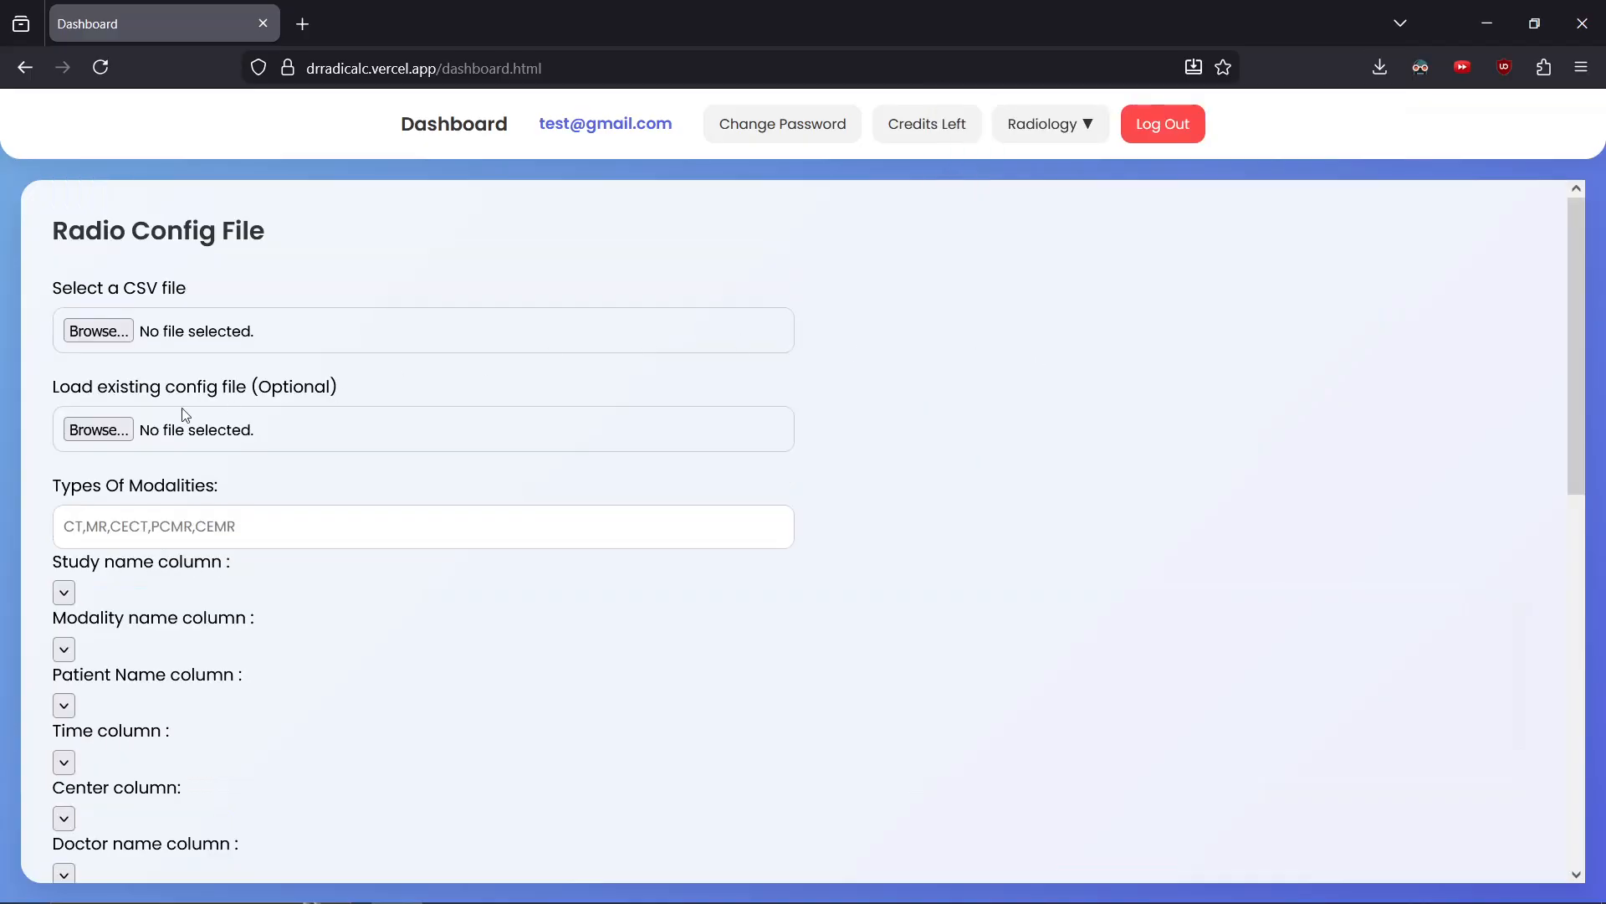
Load Config.ini as the existing config file and change the CECT contrast amount to CT+200
click(77, 426)
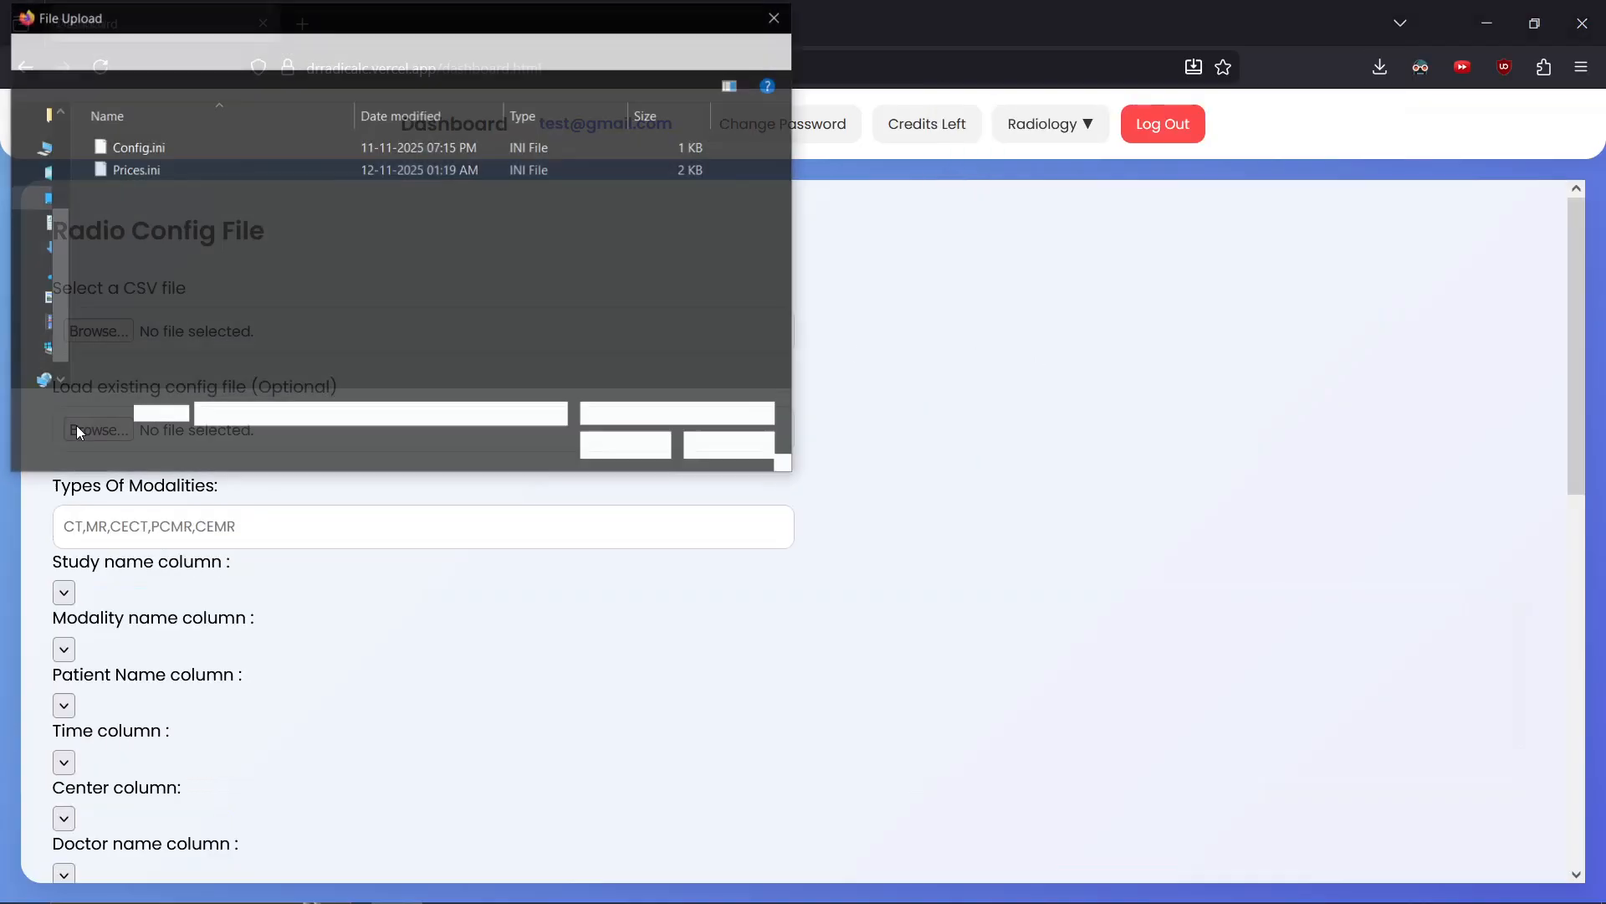
double_click(188, 142)
scroll(358, 524, down, 3)
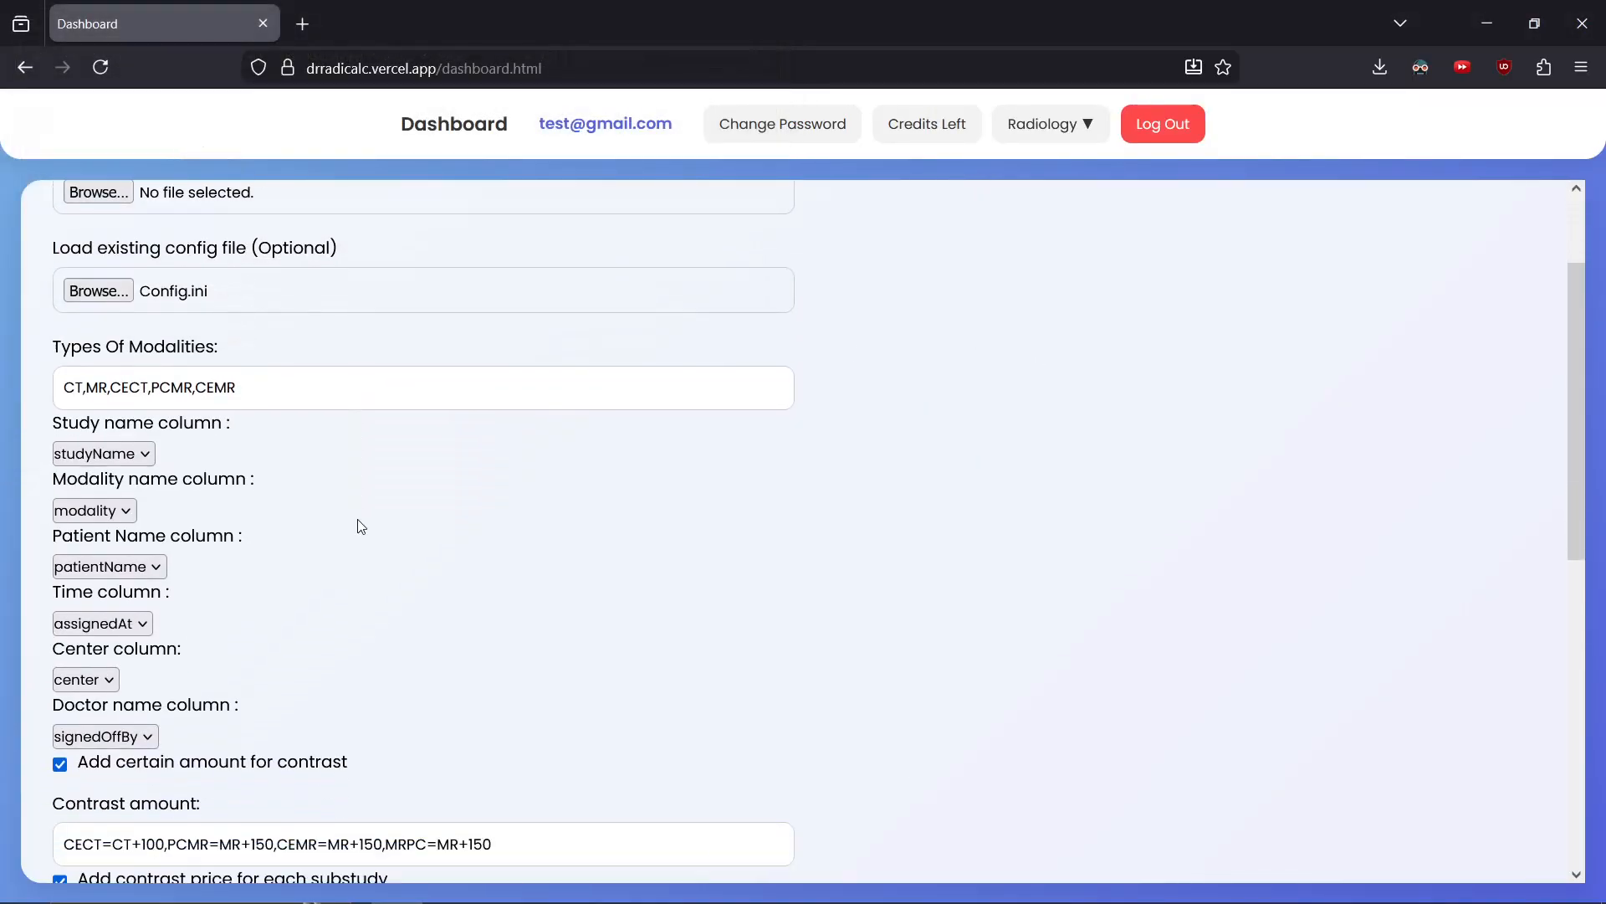
scroll(361, 525, down, 3)
click(151, 467)
key(BackSpace)
text(2)
Download the updated Config.ini file
scroll(237, 687, down, 3)
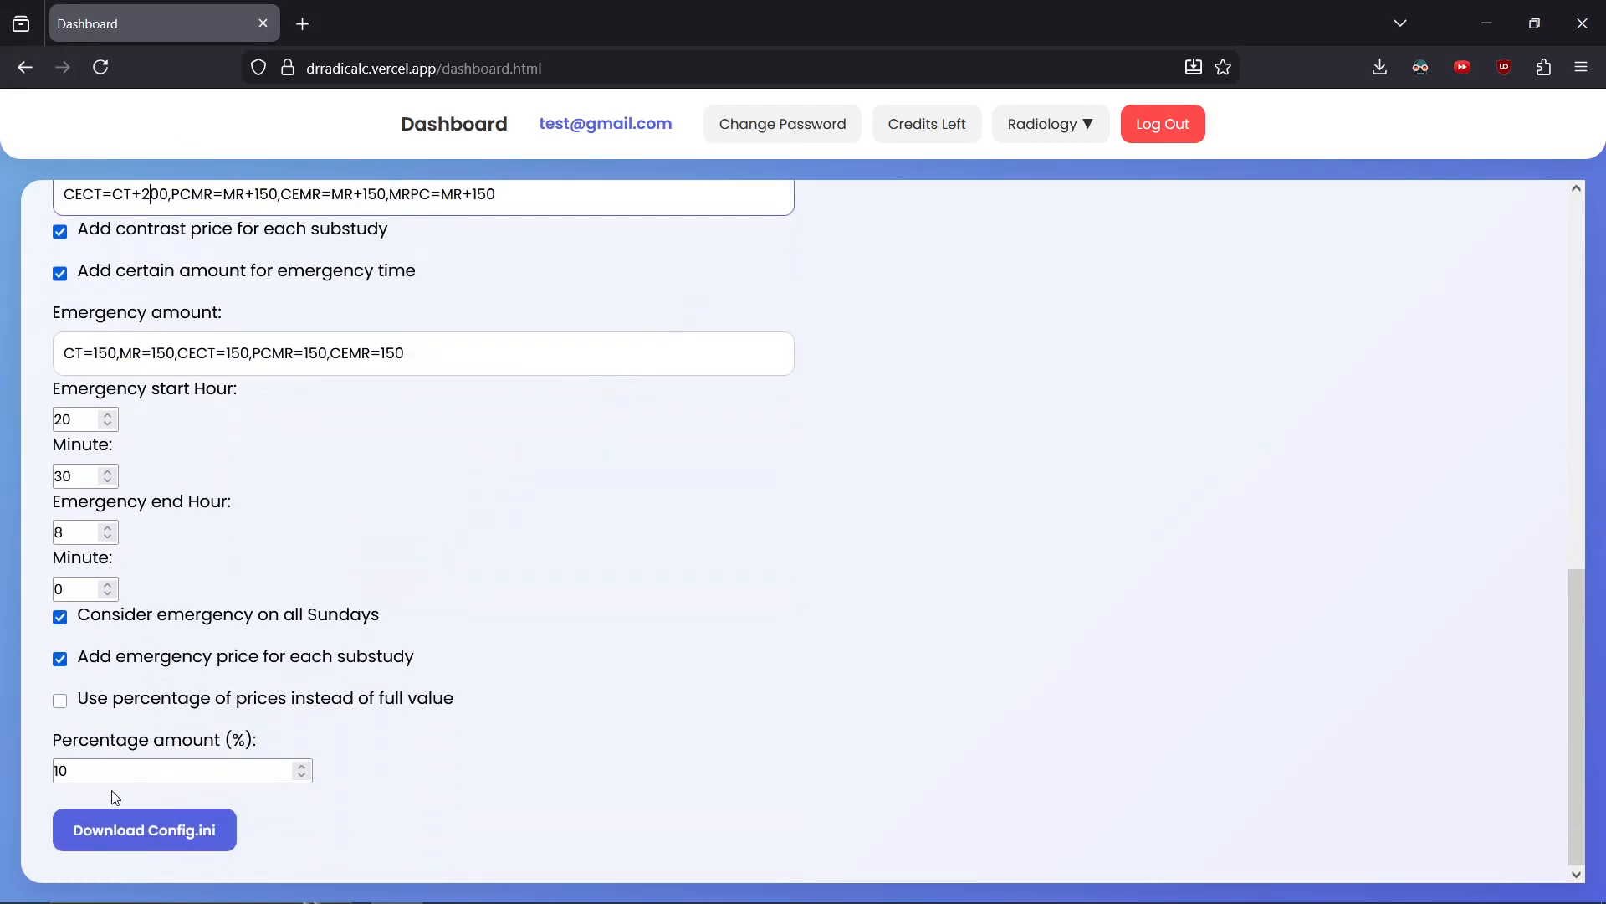
click(144, 829)
click(711, 683)
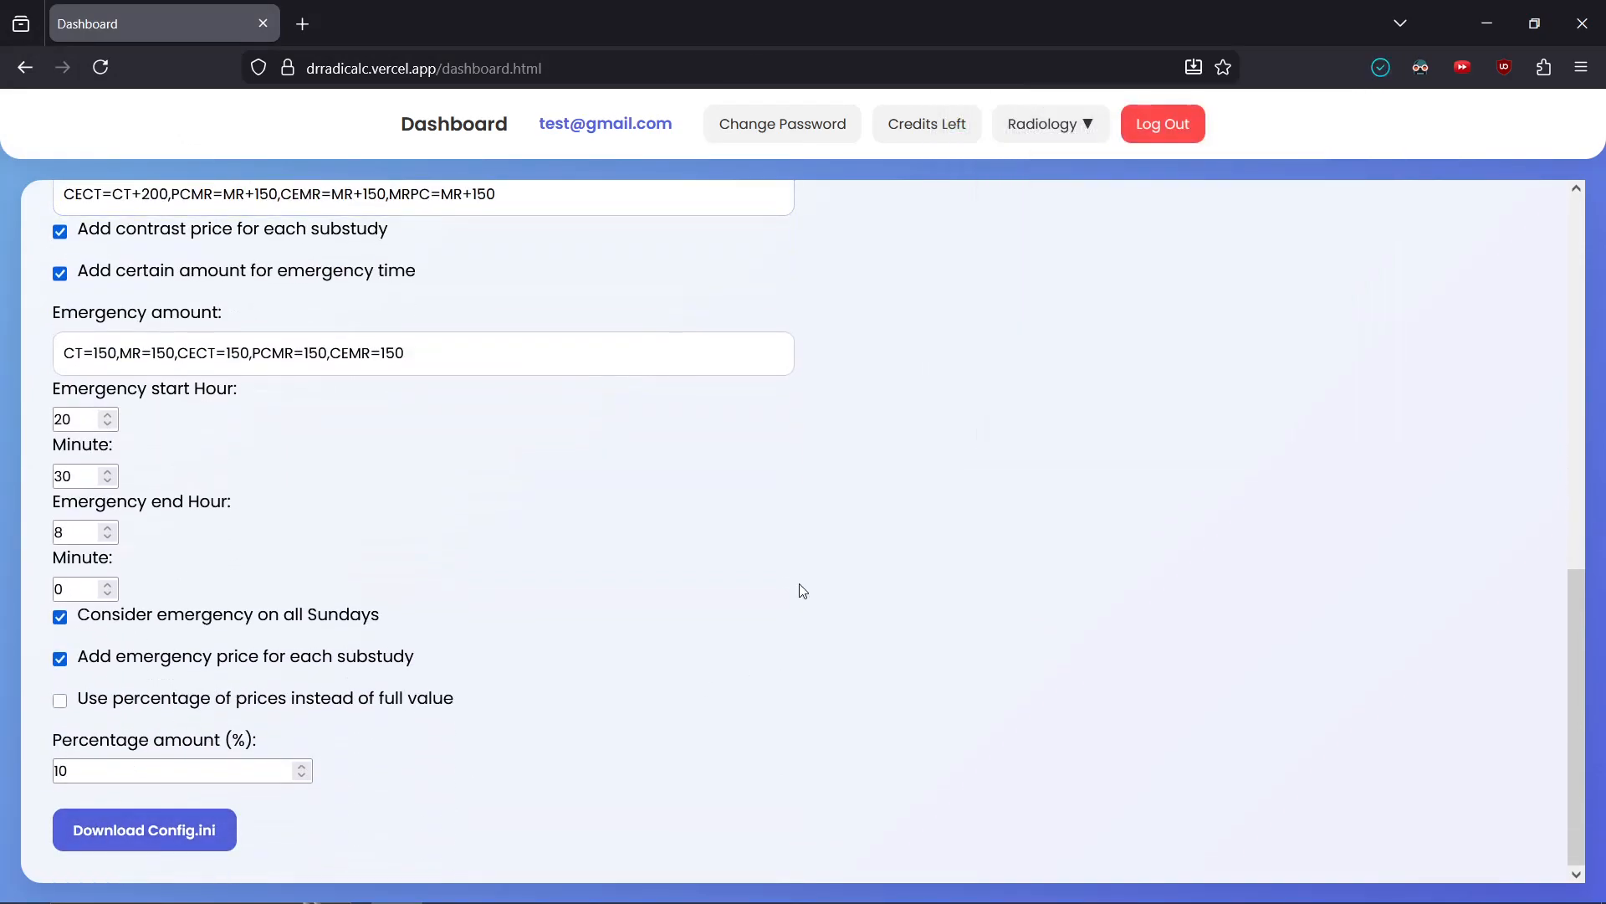
Open the Radio Price File page and load Prices.ini as the existing prices file
click(1065, 133)
click(1041, 362)
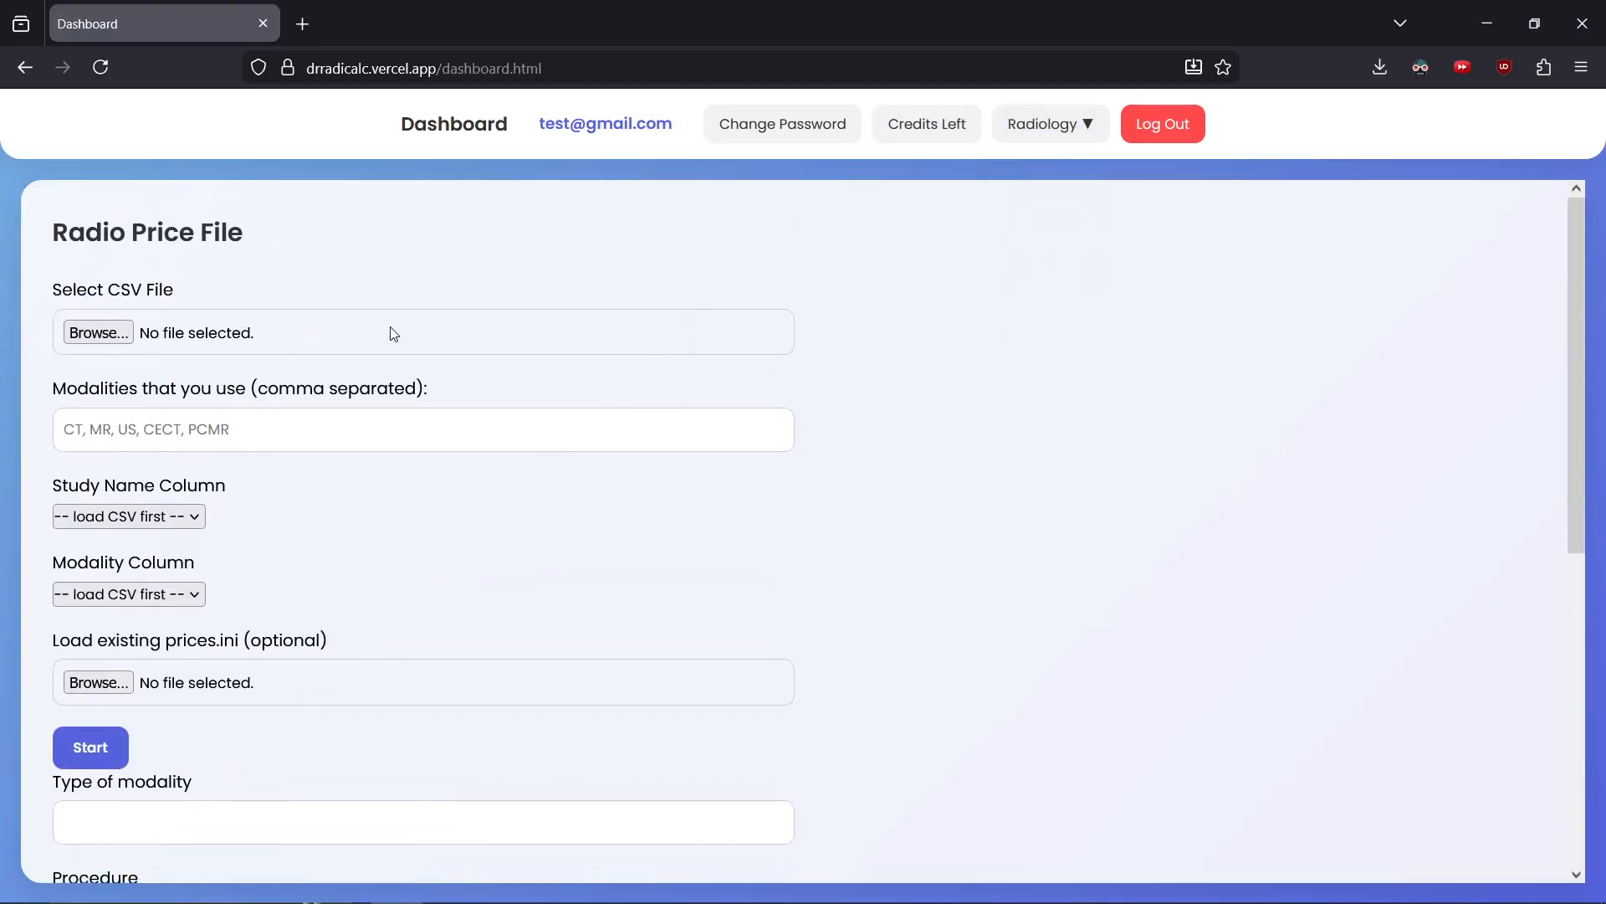
scroll(119, 550, down, 3)
click(102, 430)
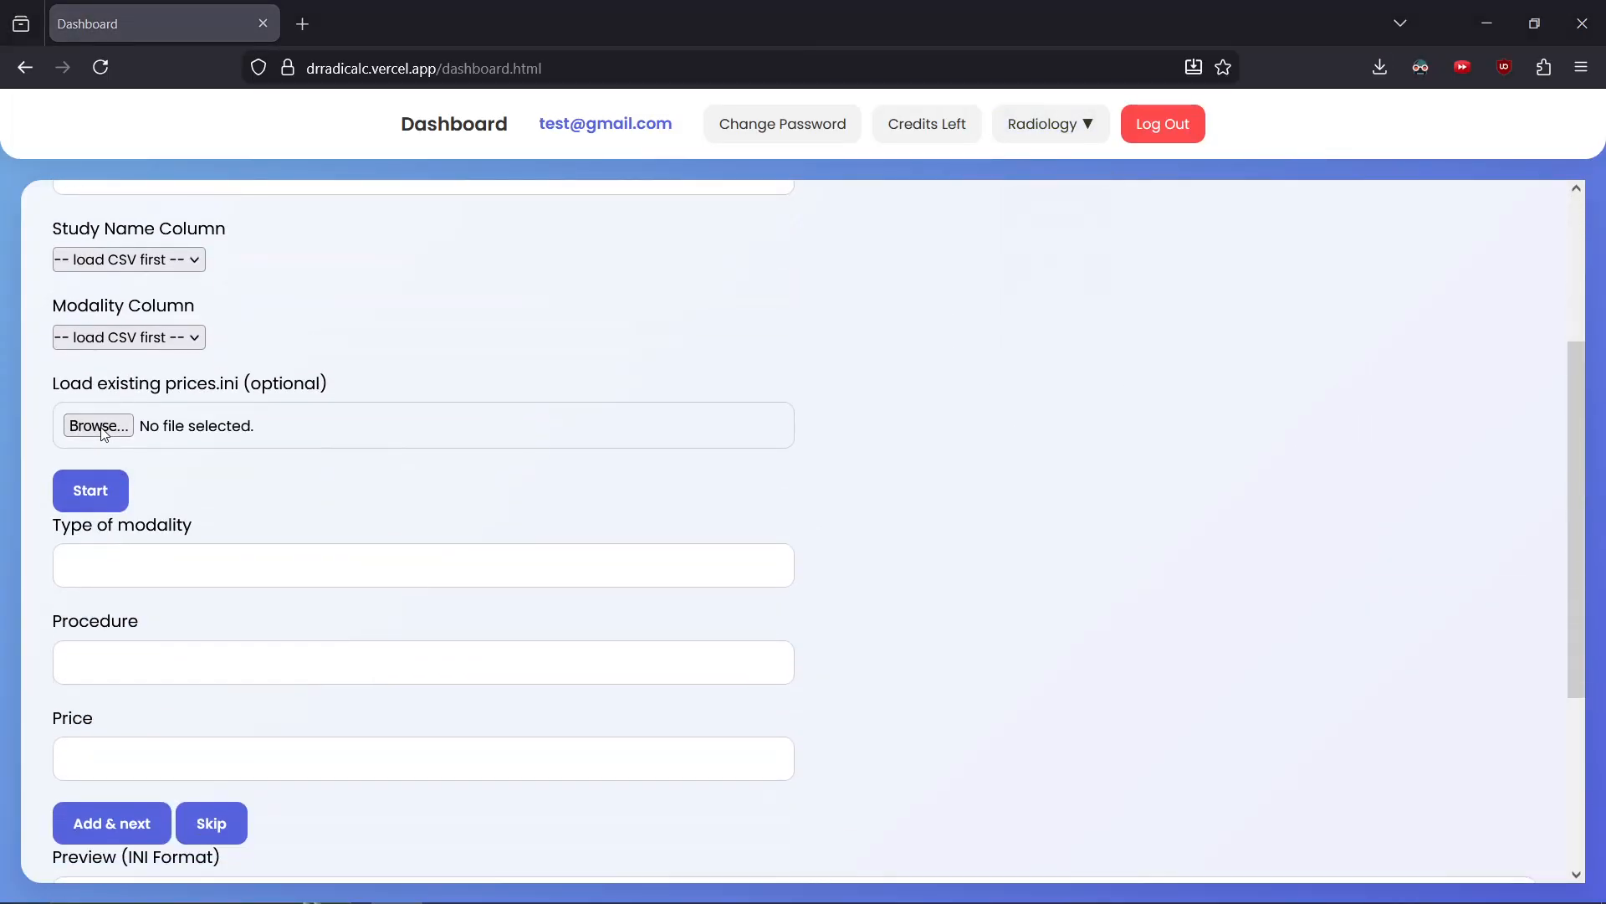
double_click(204, 170)
scroll(348, 435, down, 3)
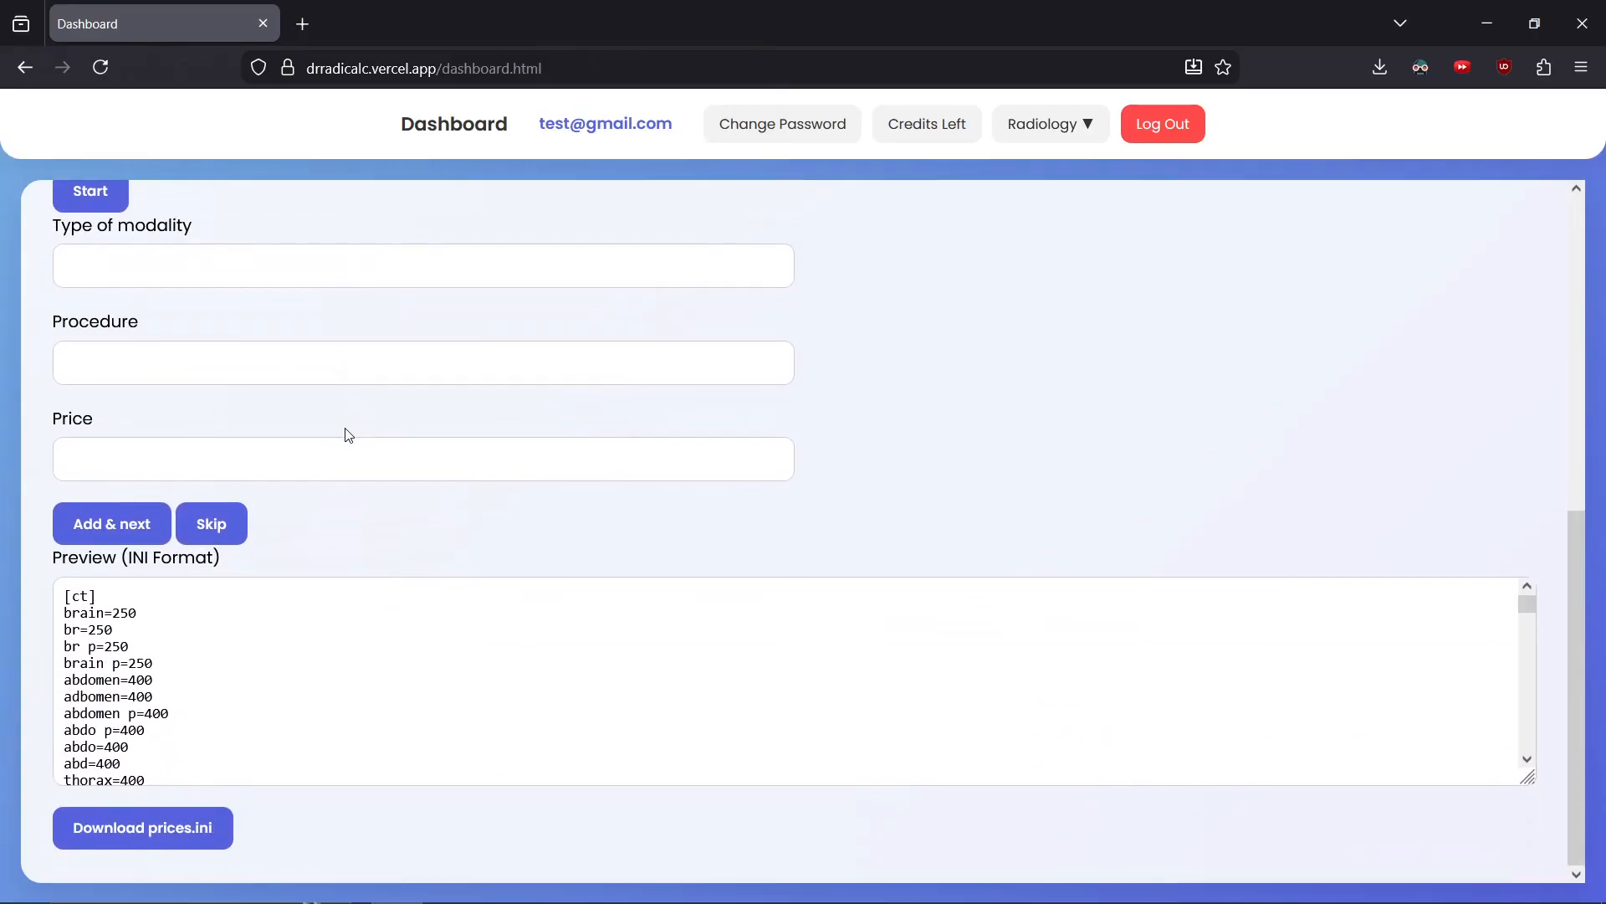
Add a ct procedure named brain priced at 300 to the prices list
scroll(321, 678, down, 5)
scroll(320, 678, up, 5)
click(144, 256)
text(ct)
key(Tab)
text(brain)
key(Tab)
text(300)
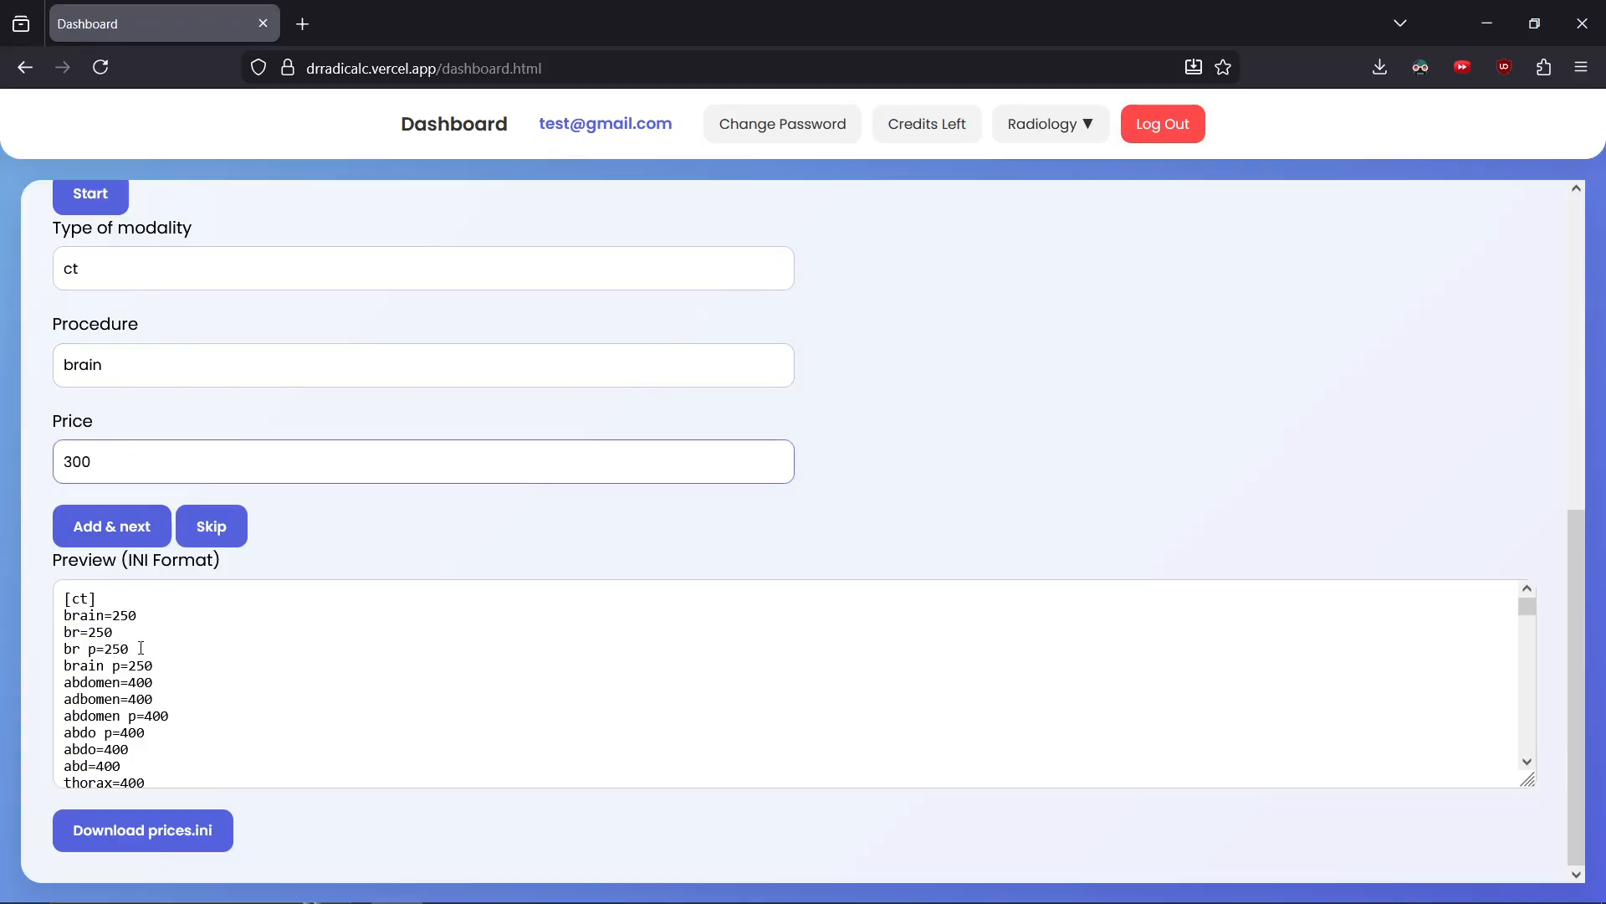
click(109, 525)
Download the updated prices.ini file
click(178, 833)
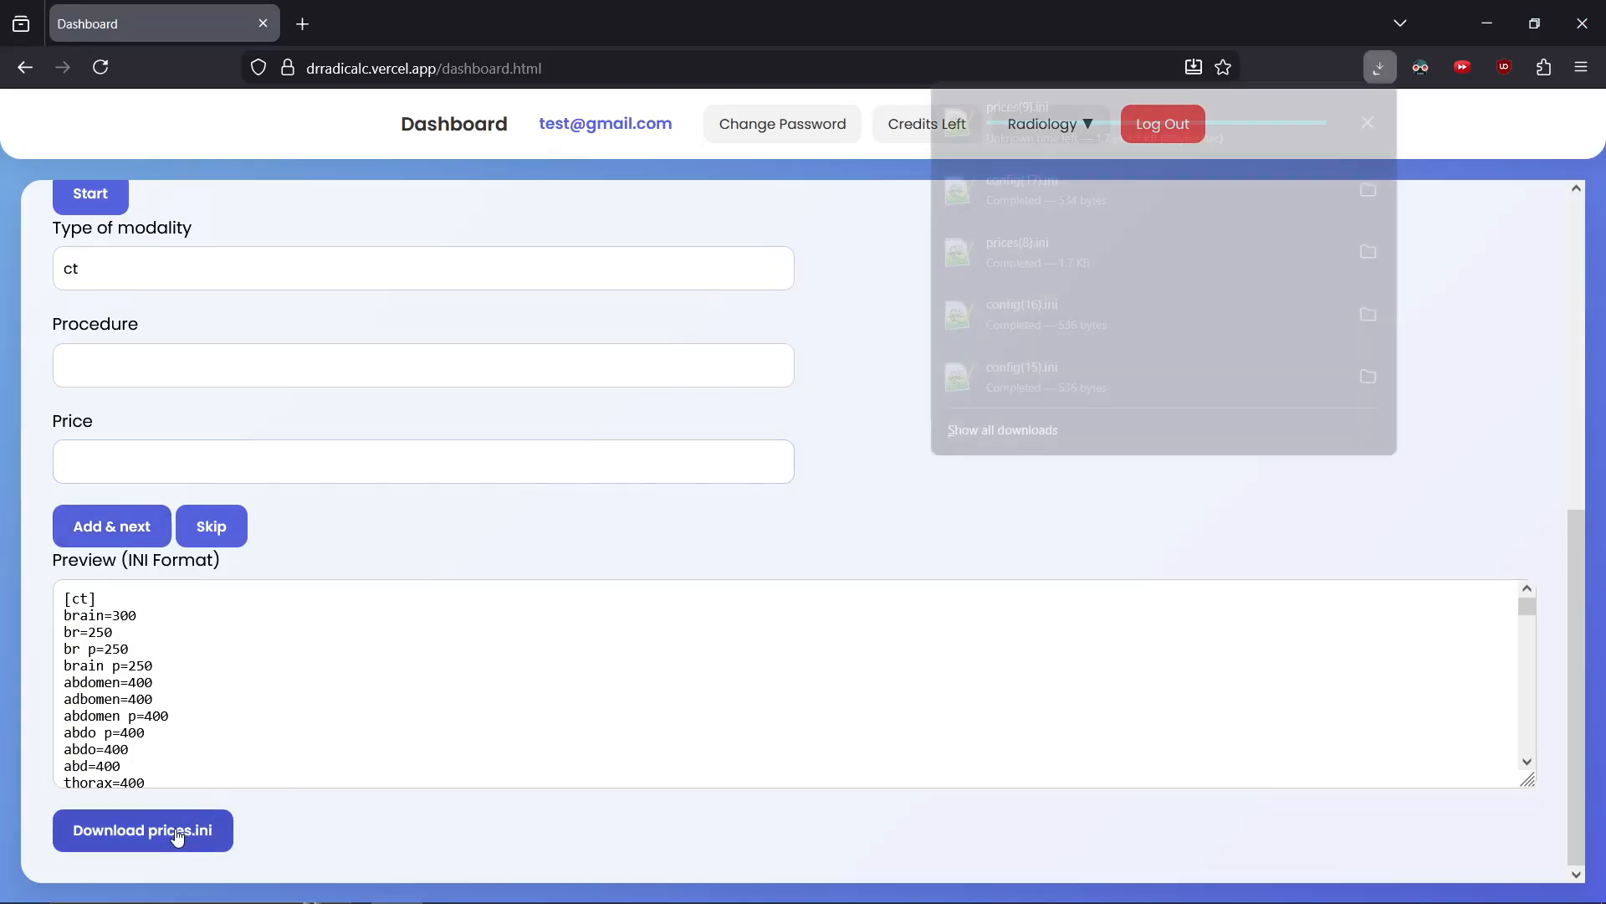
click(1058, 128)
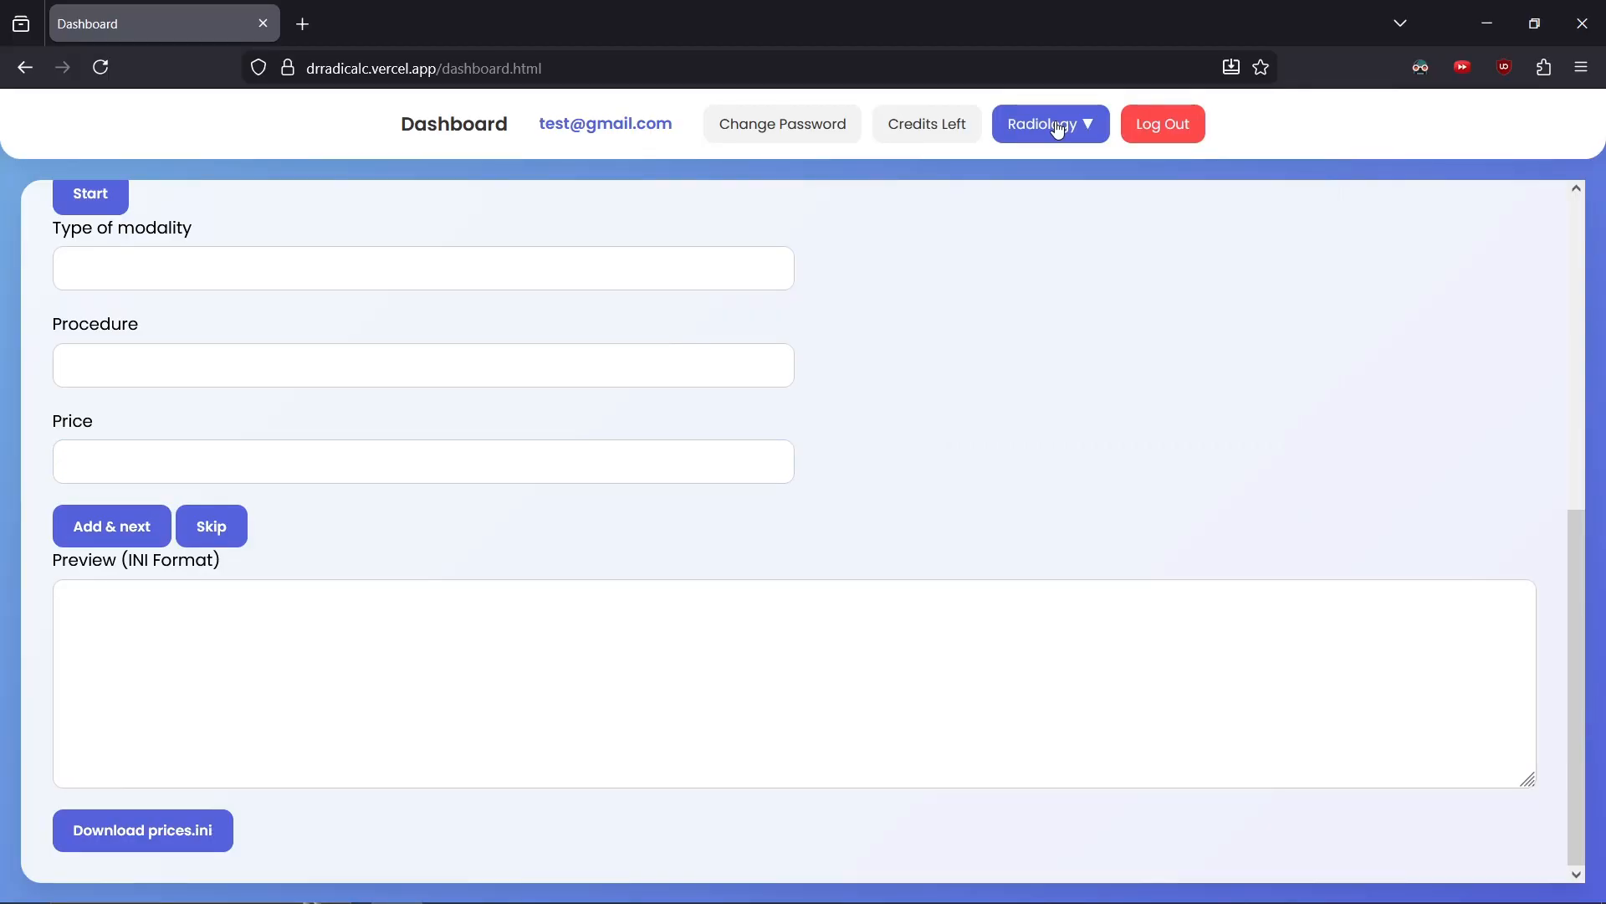
On the Radiology page, upload demo.csv together with Config.ini and Prices.ini for processing
click(1056, 132)
click(1073, 203)
click(224, 341)
double_click(167, 148)
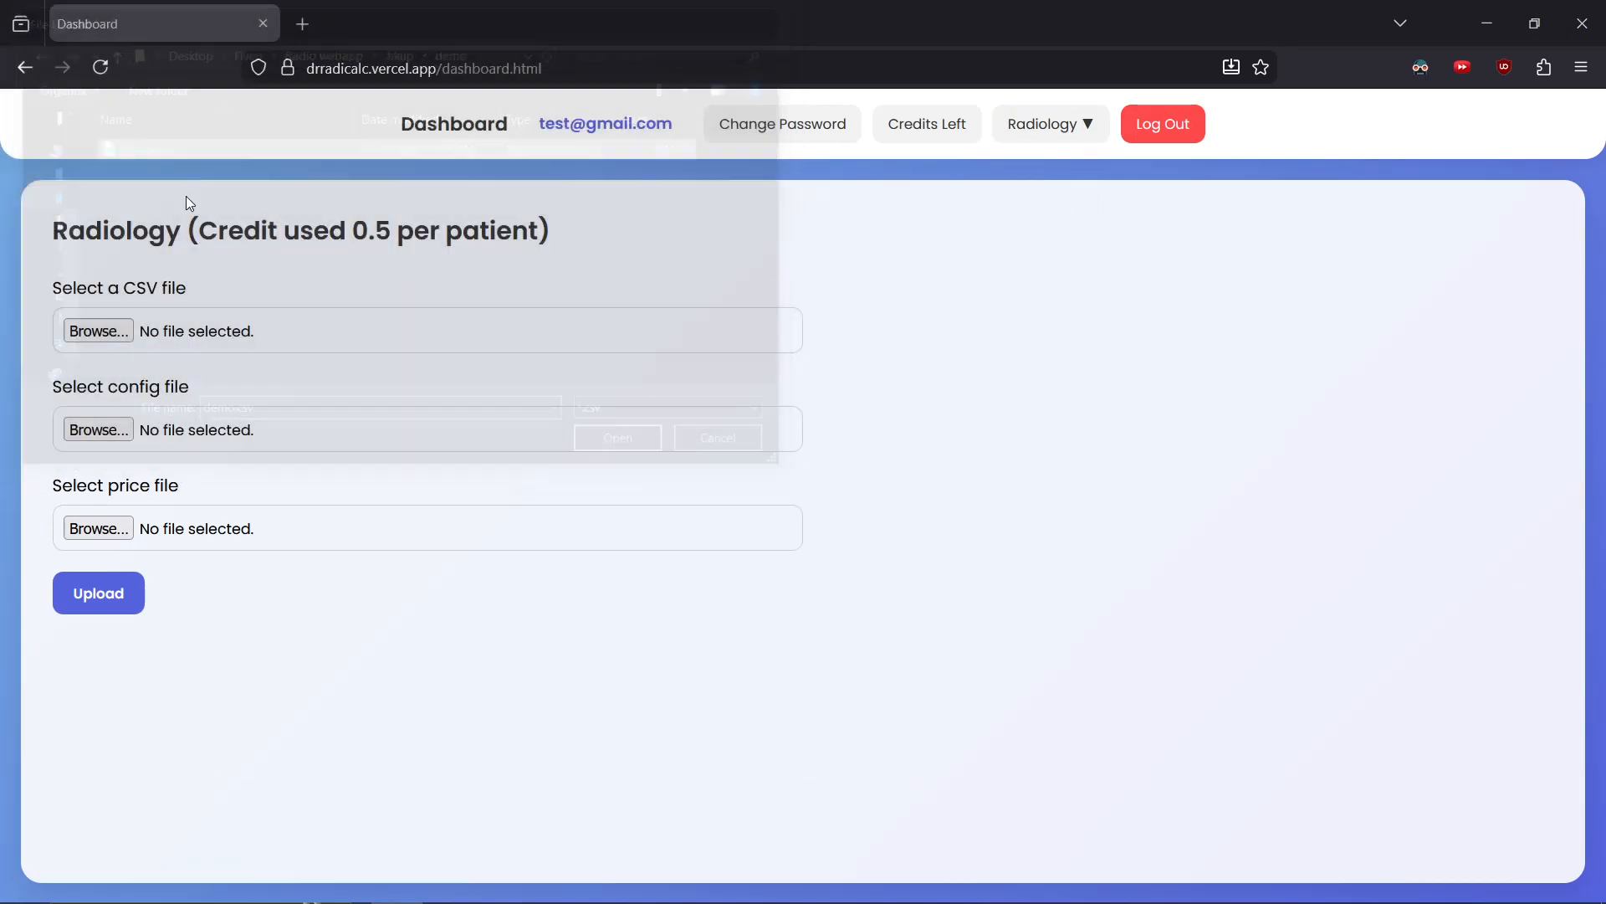
double_click(231, 138)
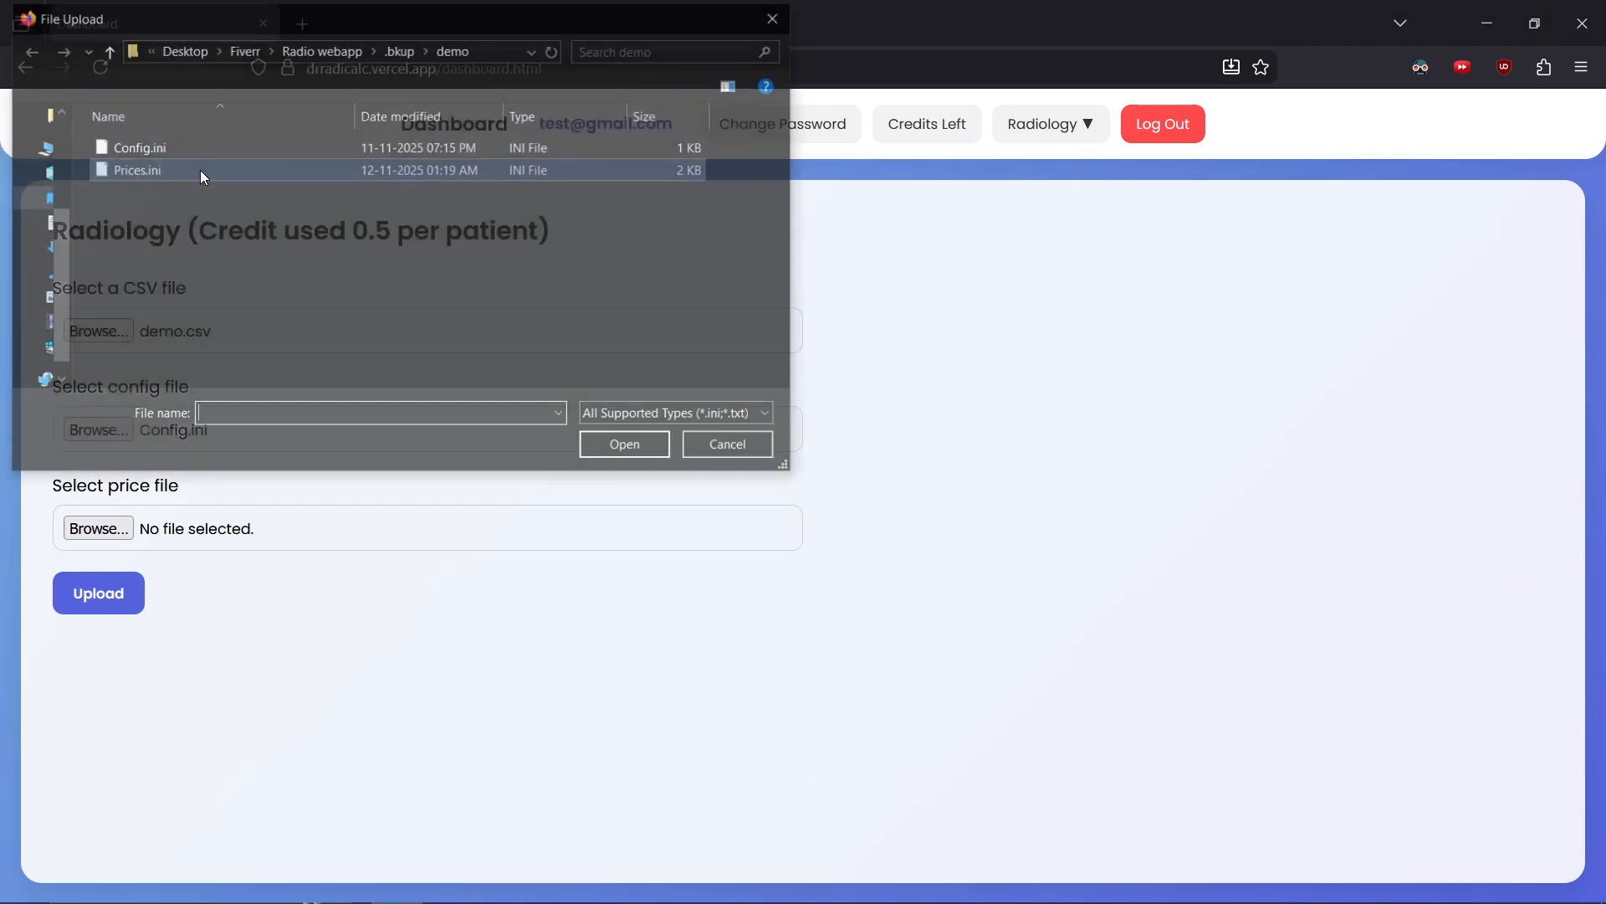
double_click(199, 169)
click(123, 596)
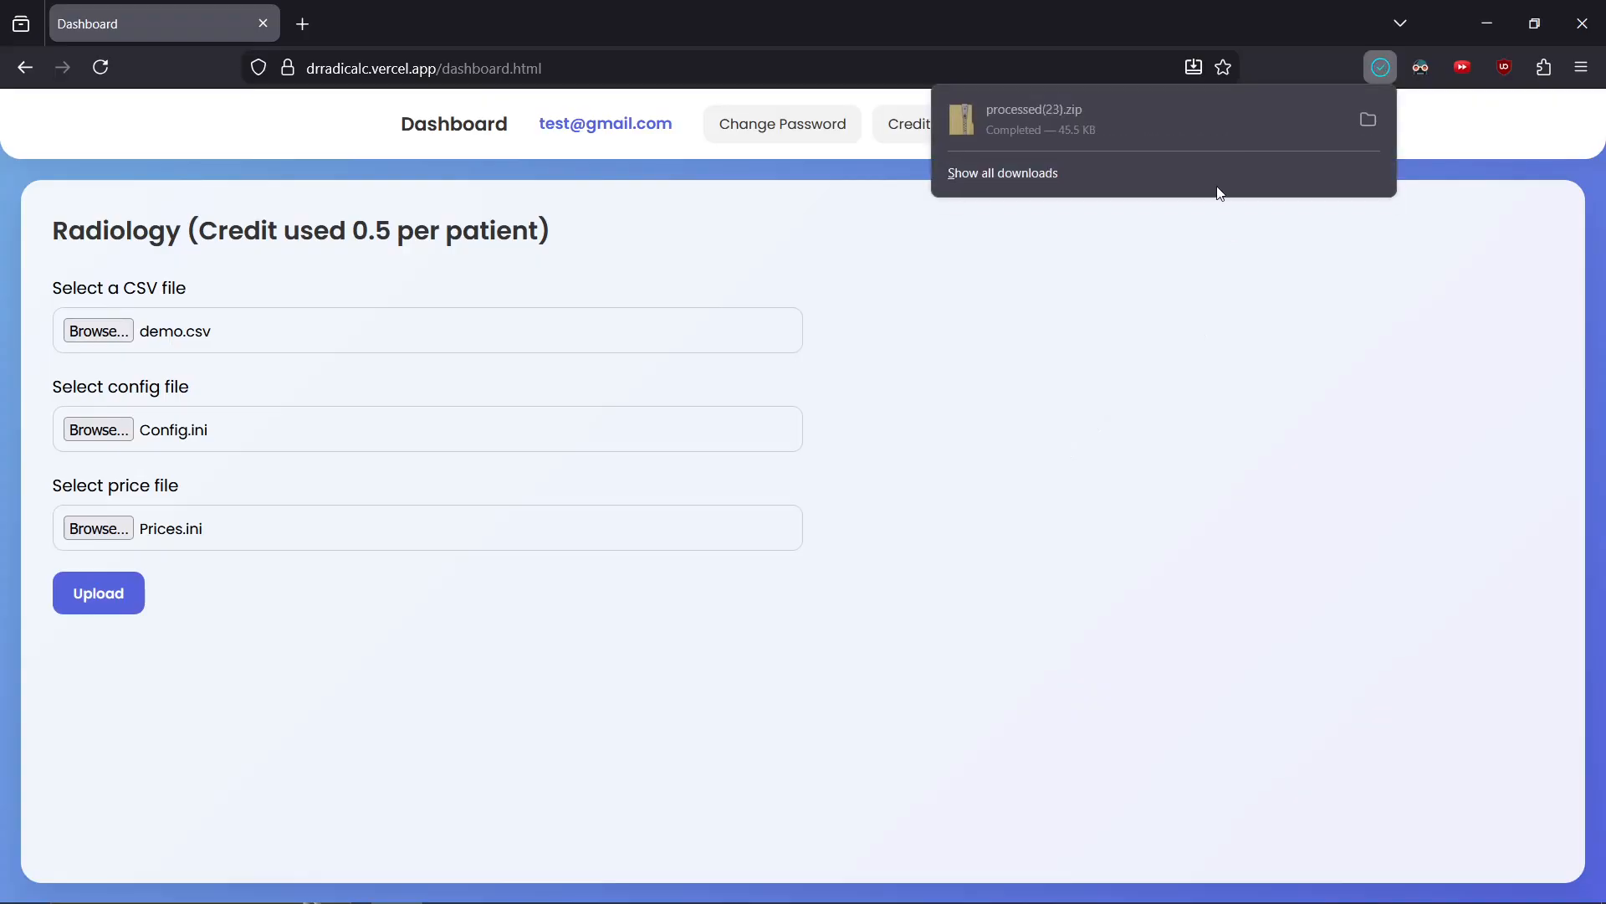
Open the downloaded processed(23).zip and view full_data.csv in the spreadsheet
click(1196, 110)
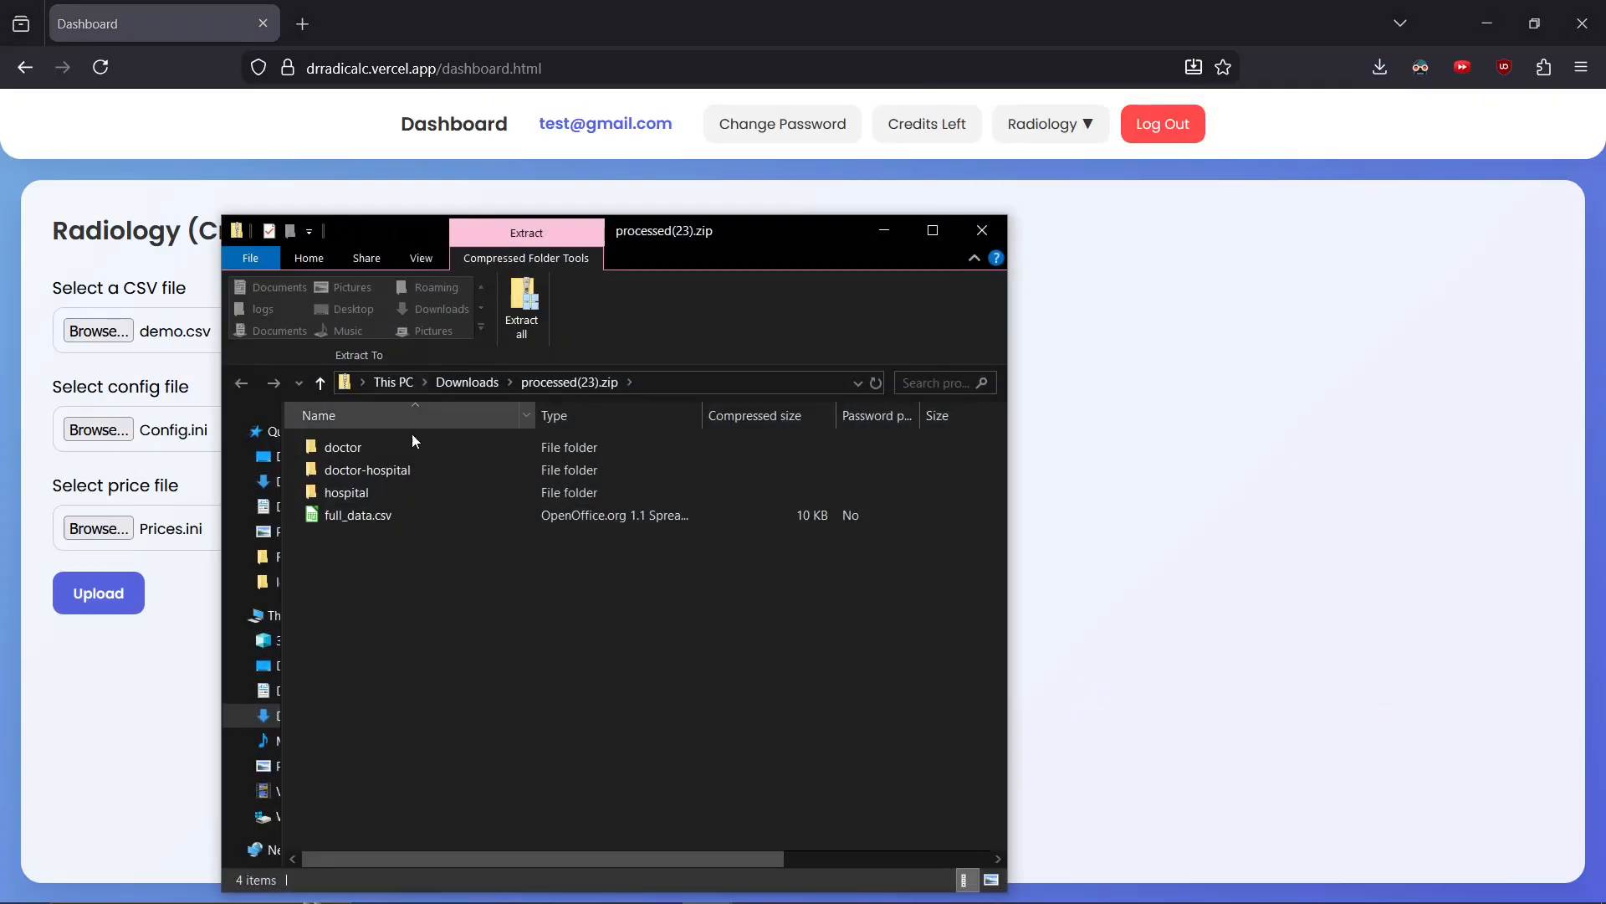
double_click(411, 512)
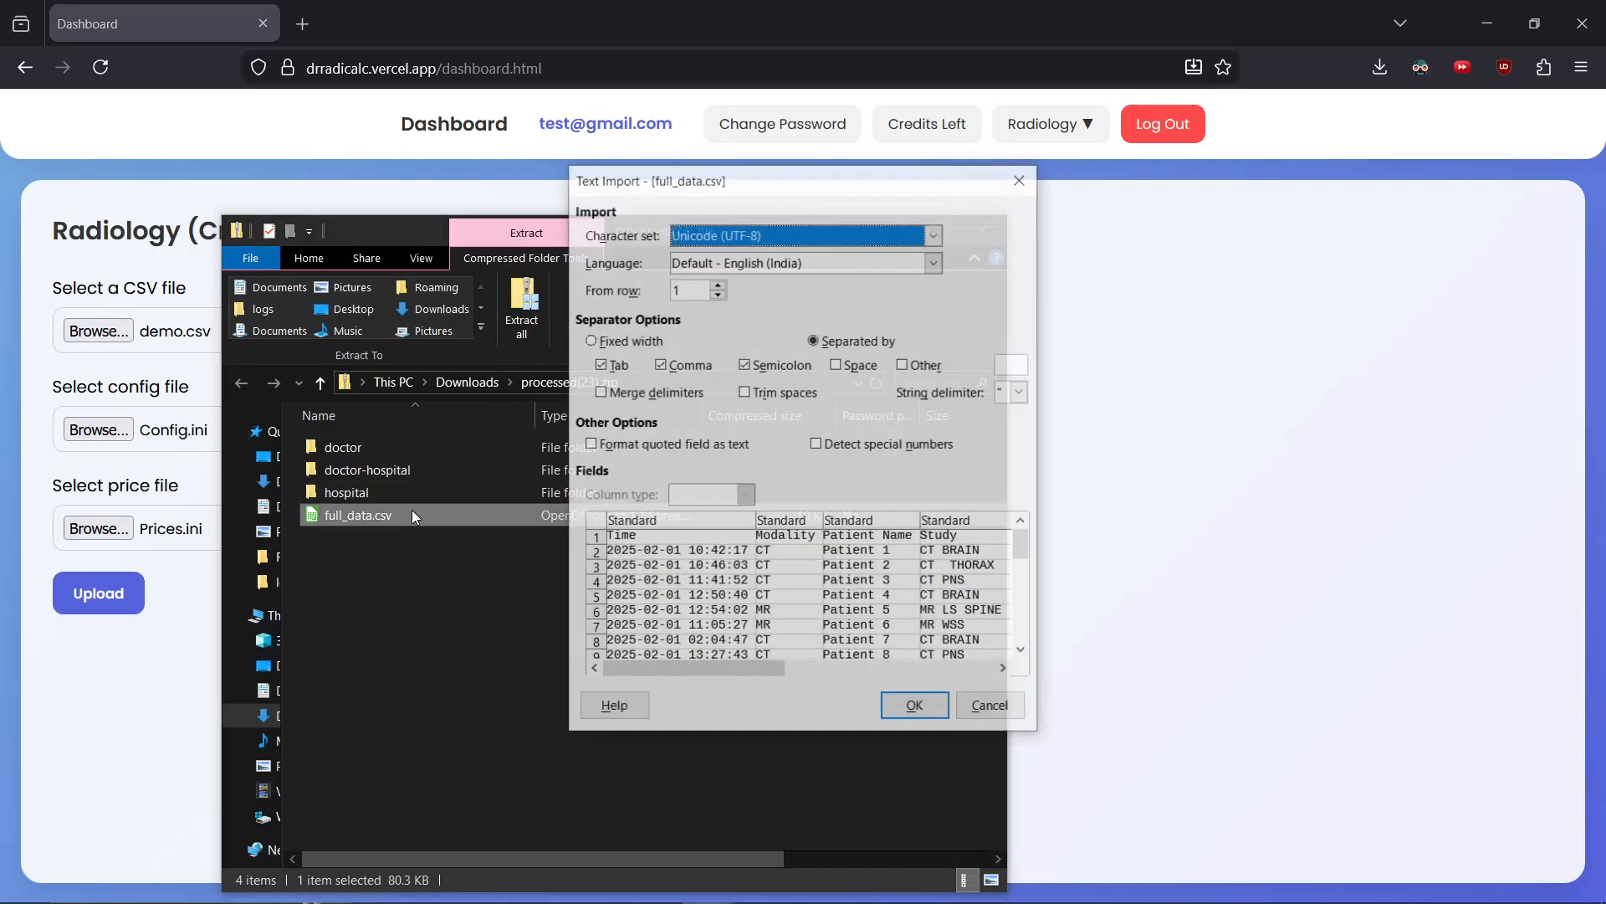
click(892, 700)
click(1251, 349)
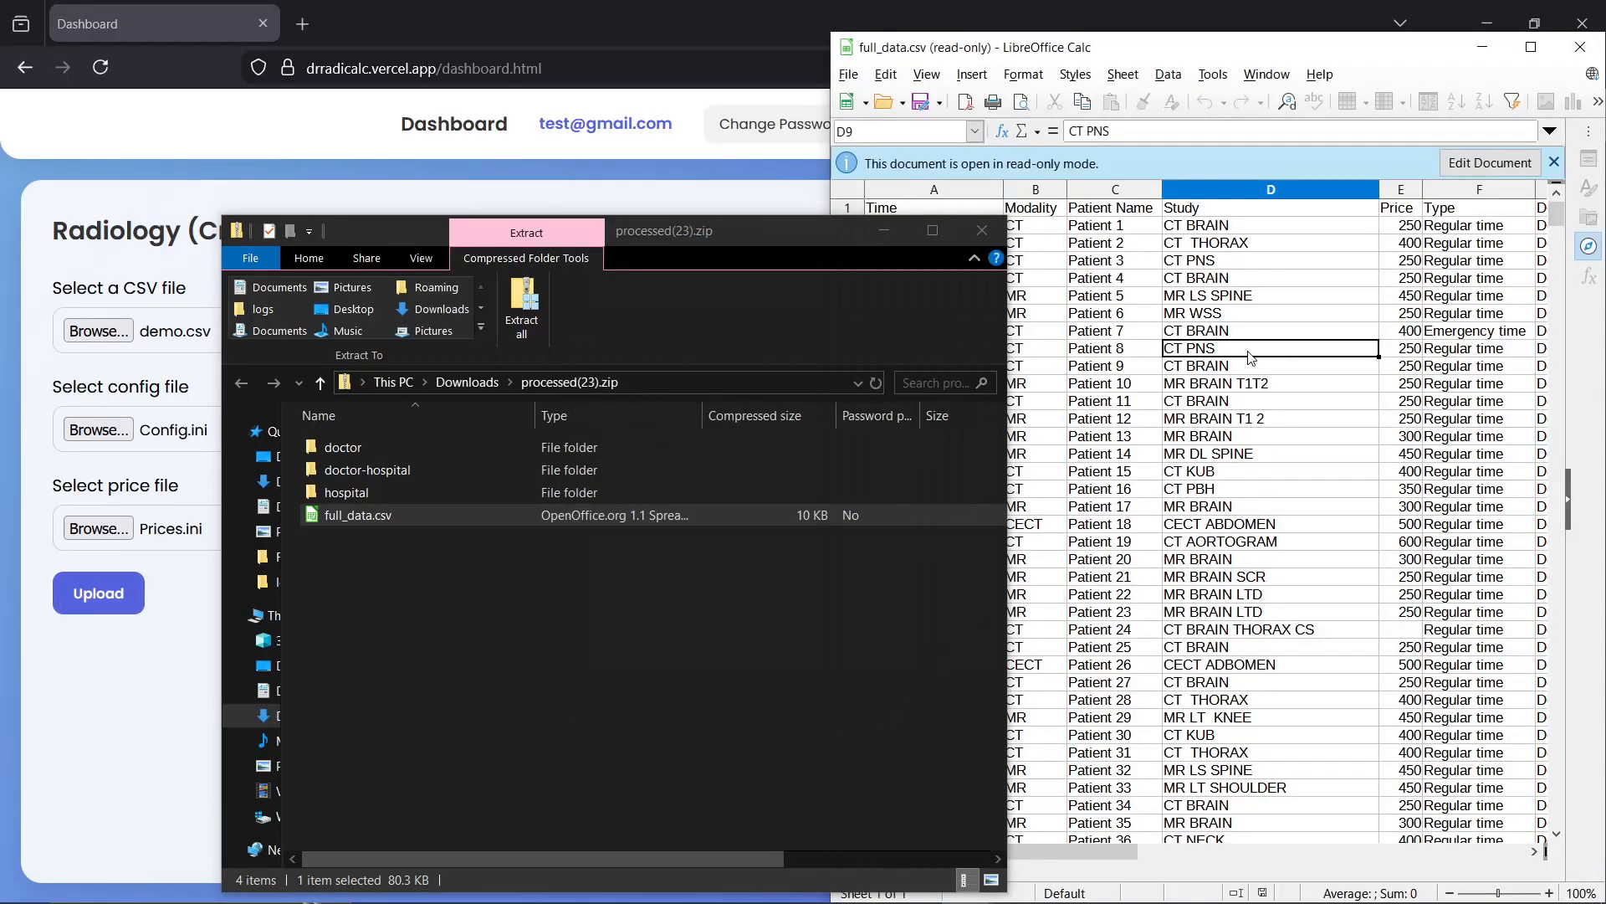
drag(853, 230, 630, 250)
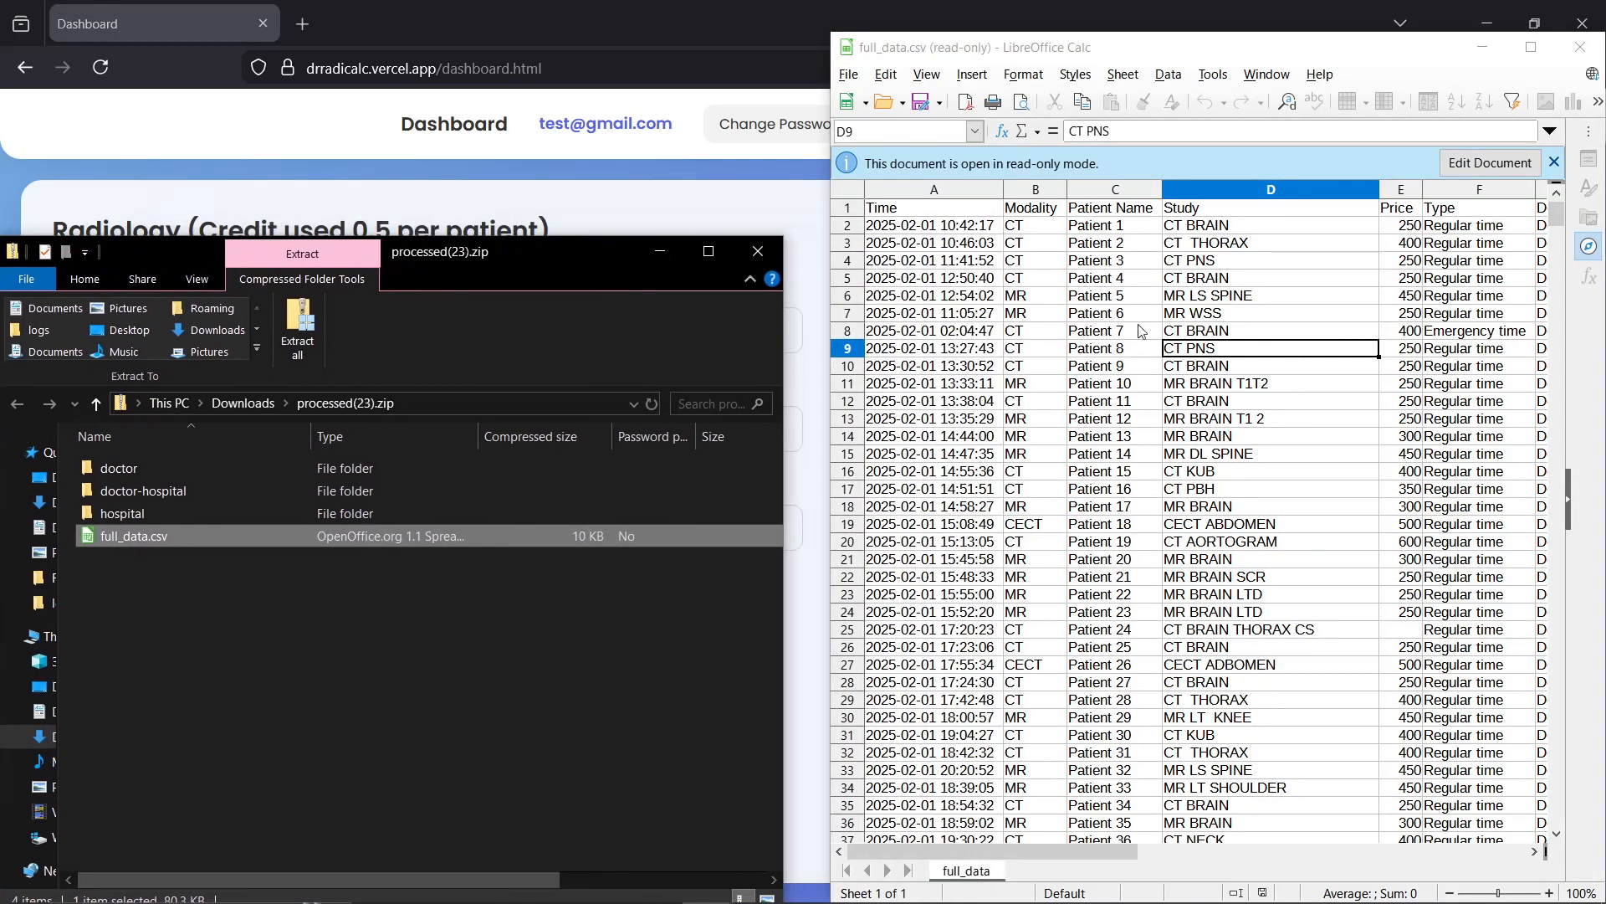
ctrl+scroll(1165, 339, down, 1)
ctrl+scroll(1166, 339, down, 2)
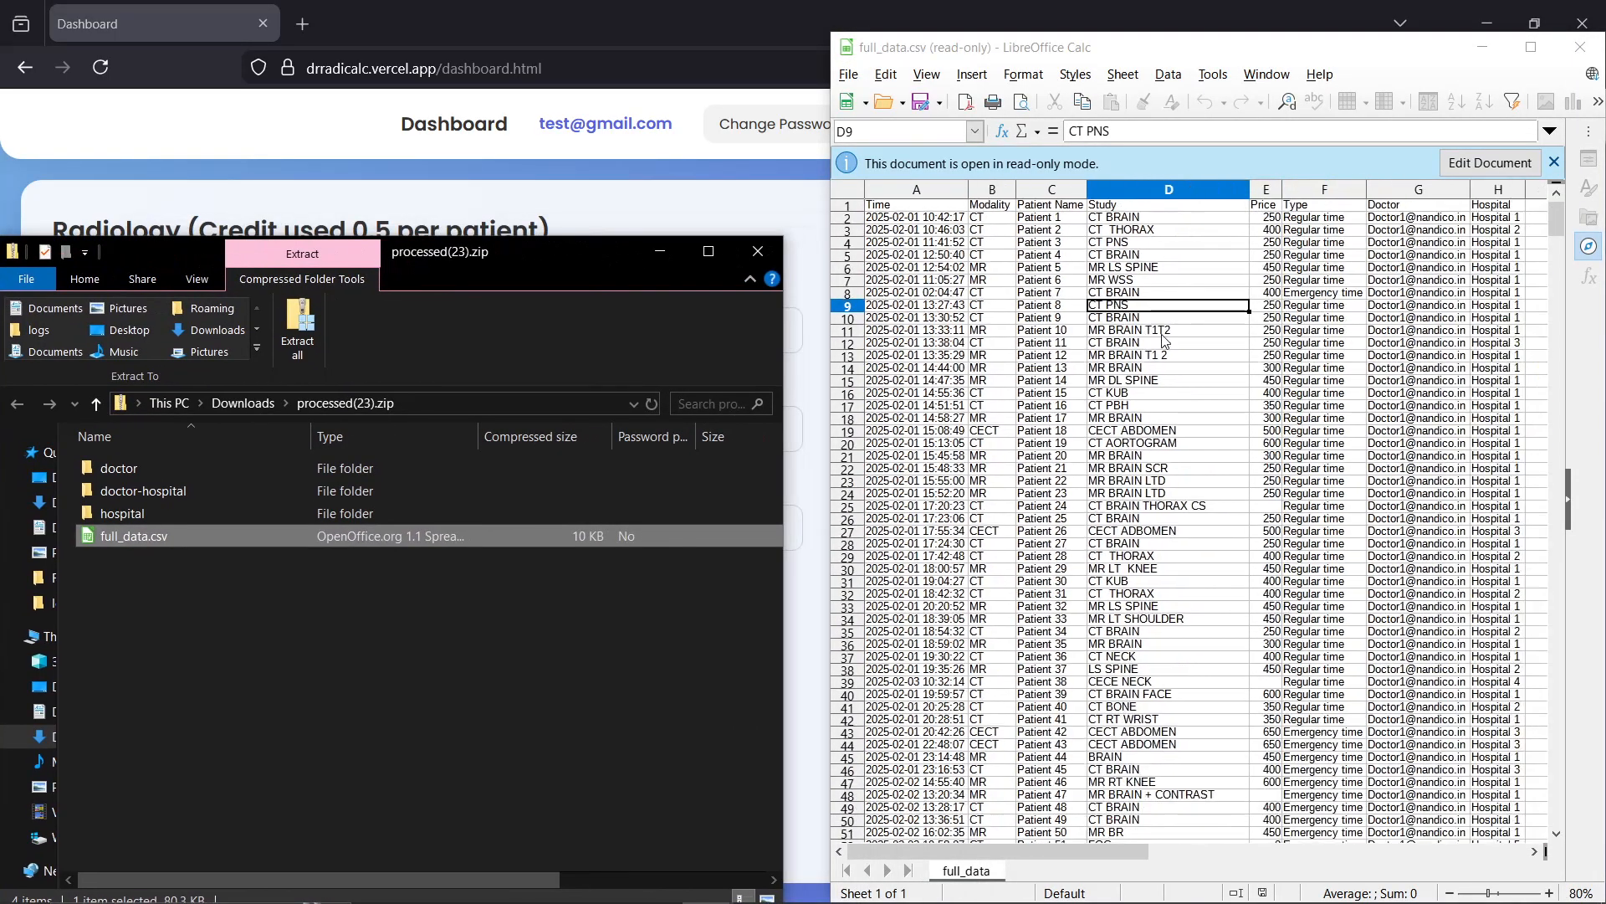
Browse the doctor, doctor-hospital and hospital folders inside the processed archive
double_click(210, 460)
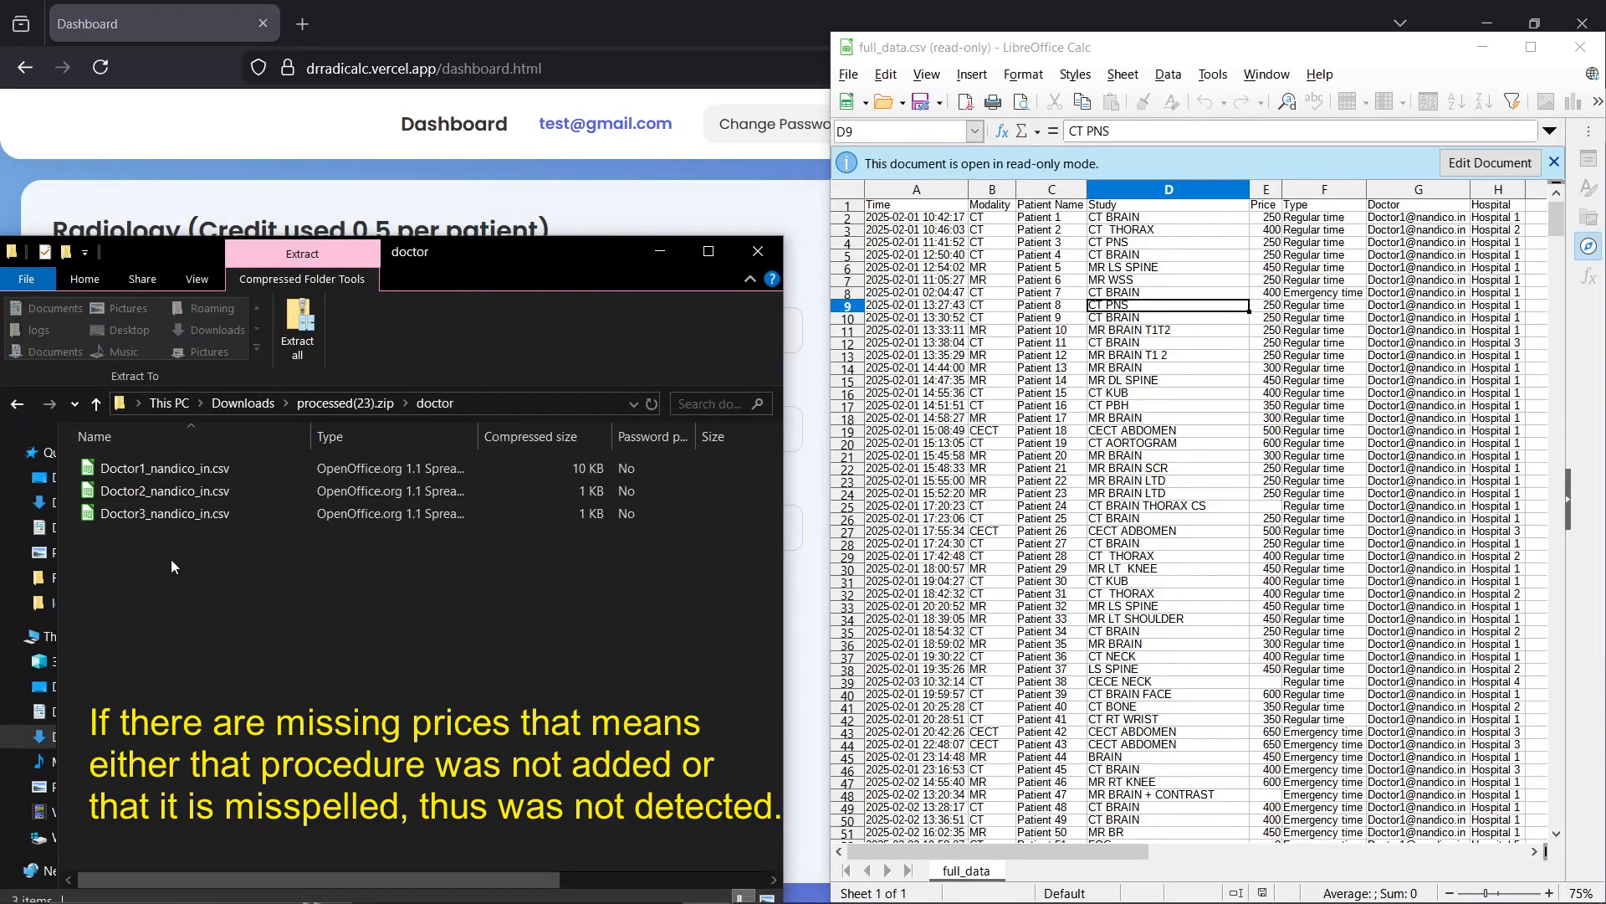
key(BackSpace)
key(Down)
key(Return)
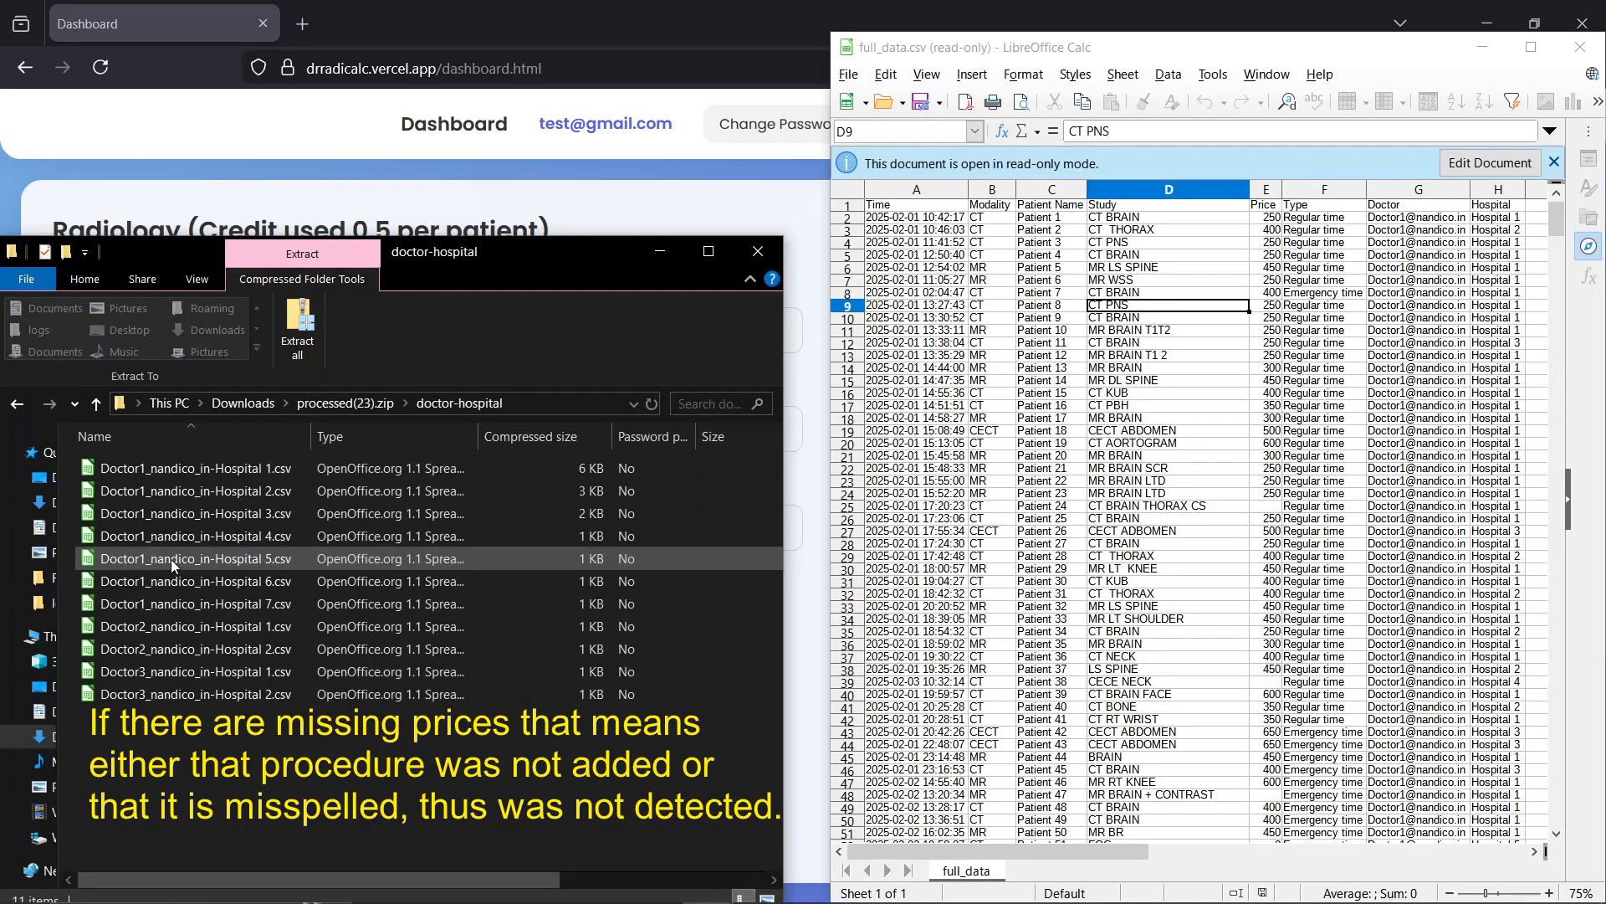
key(BackSpace)
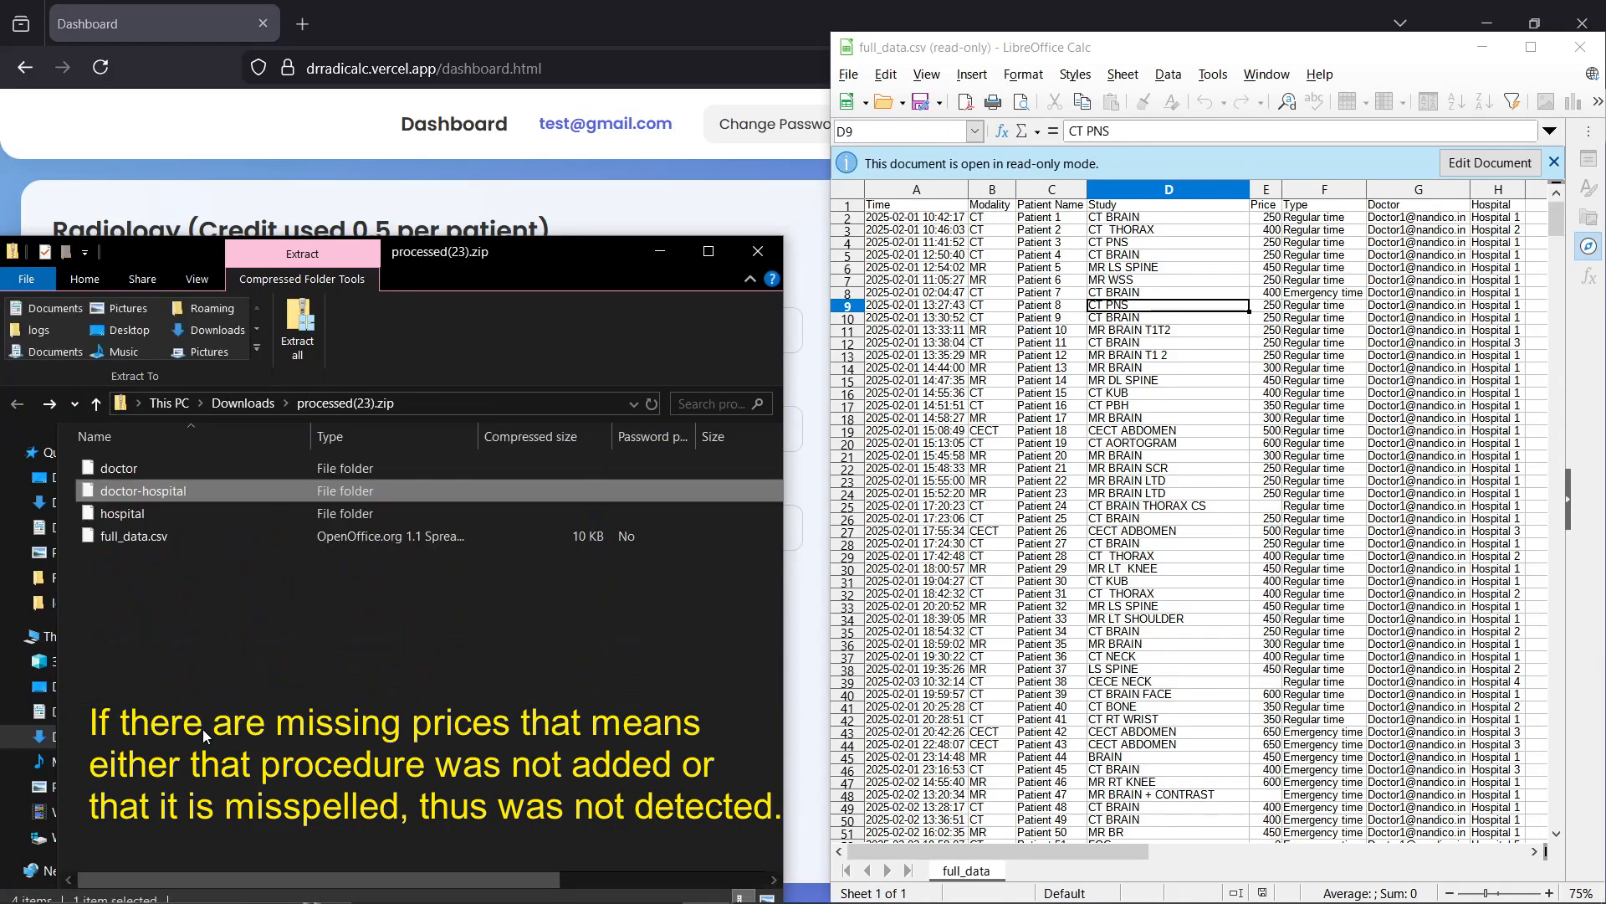
key(Down)
key(Return)
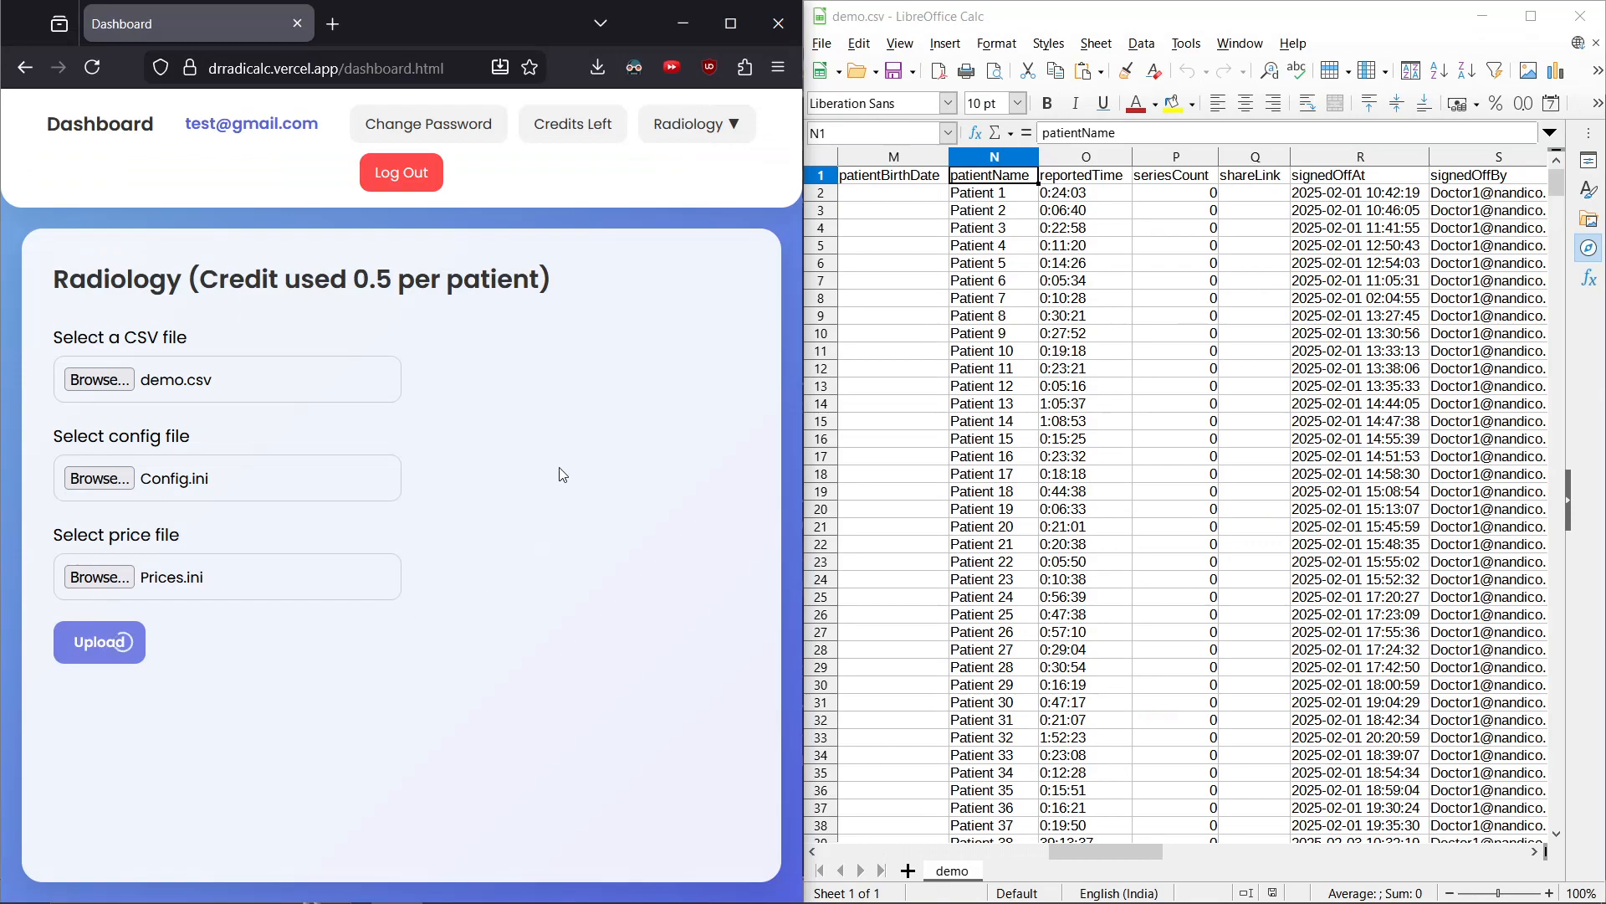
Check the remaining credits on the dashboard and the patient rows in demo.csv
click(565, 433)
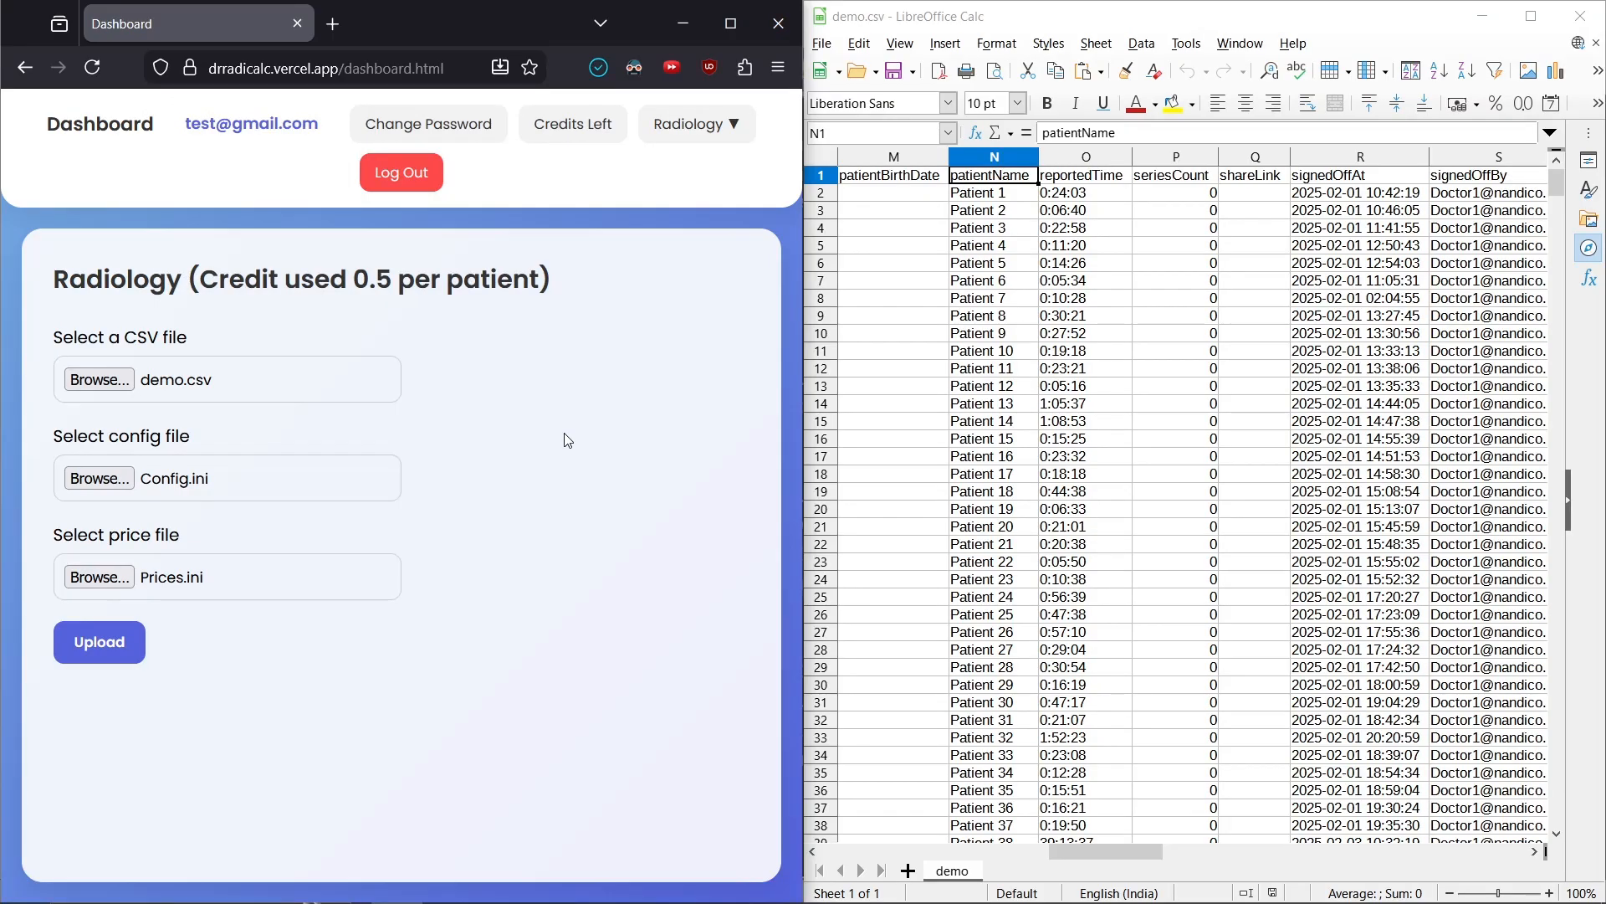
click(571, 124)
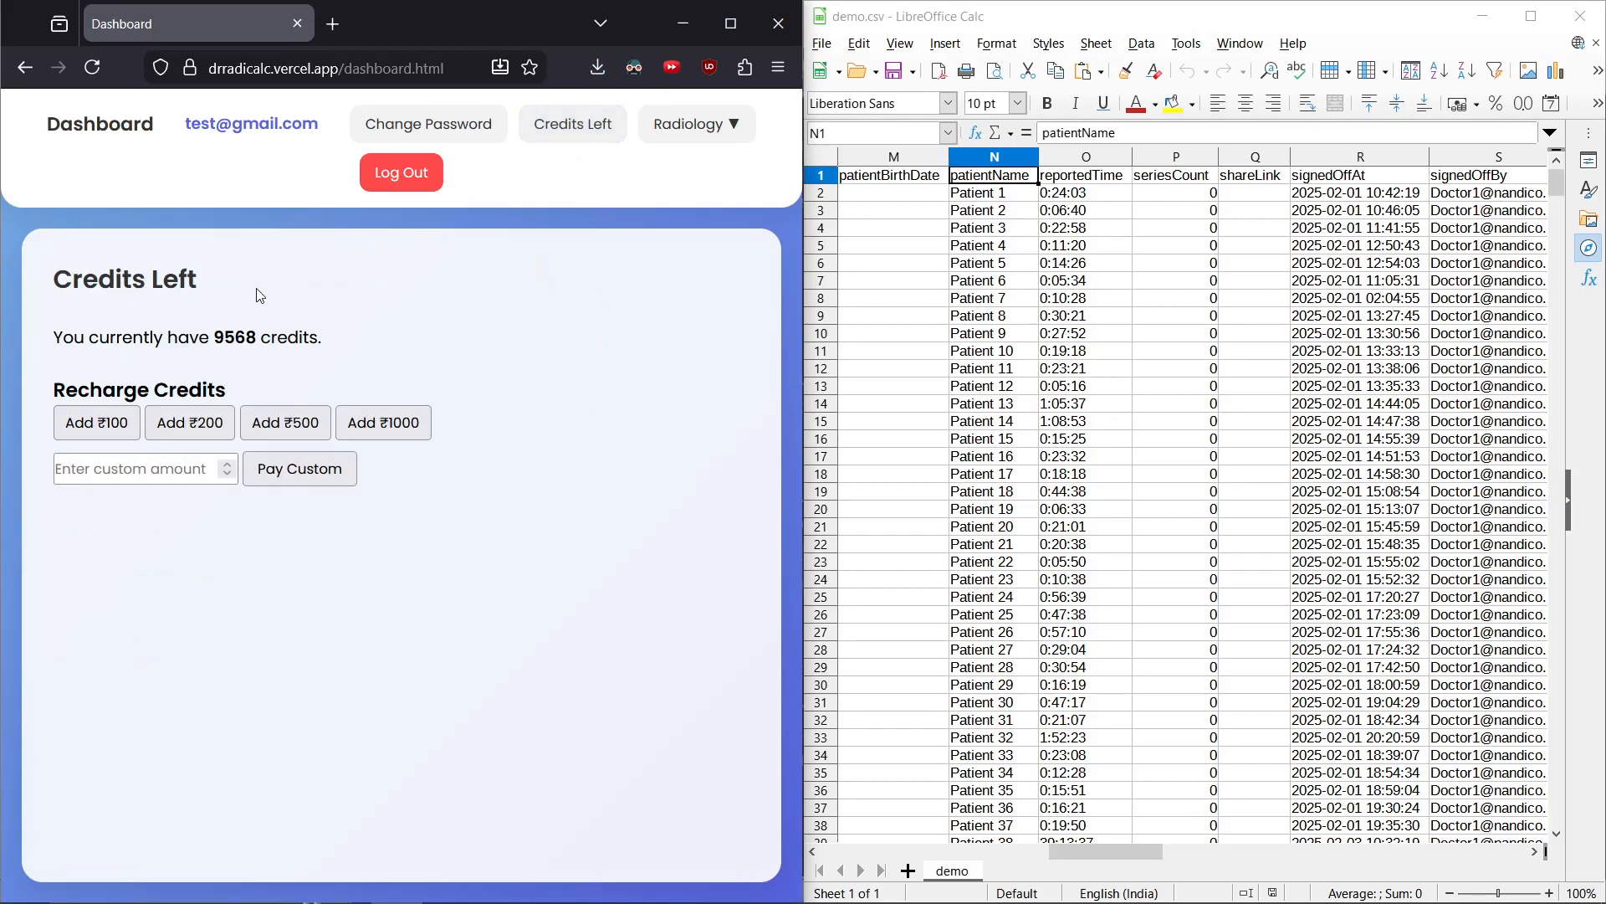
double_click(251, 333)
click(990, 539)
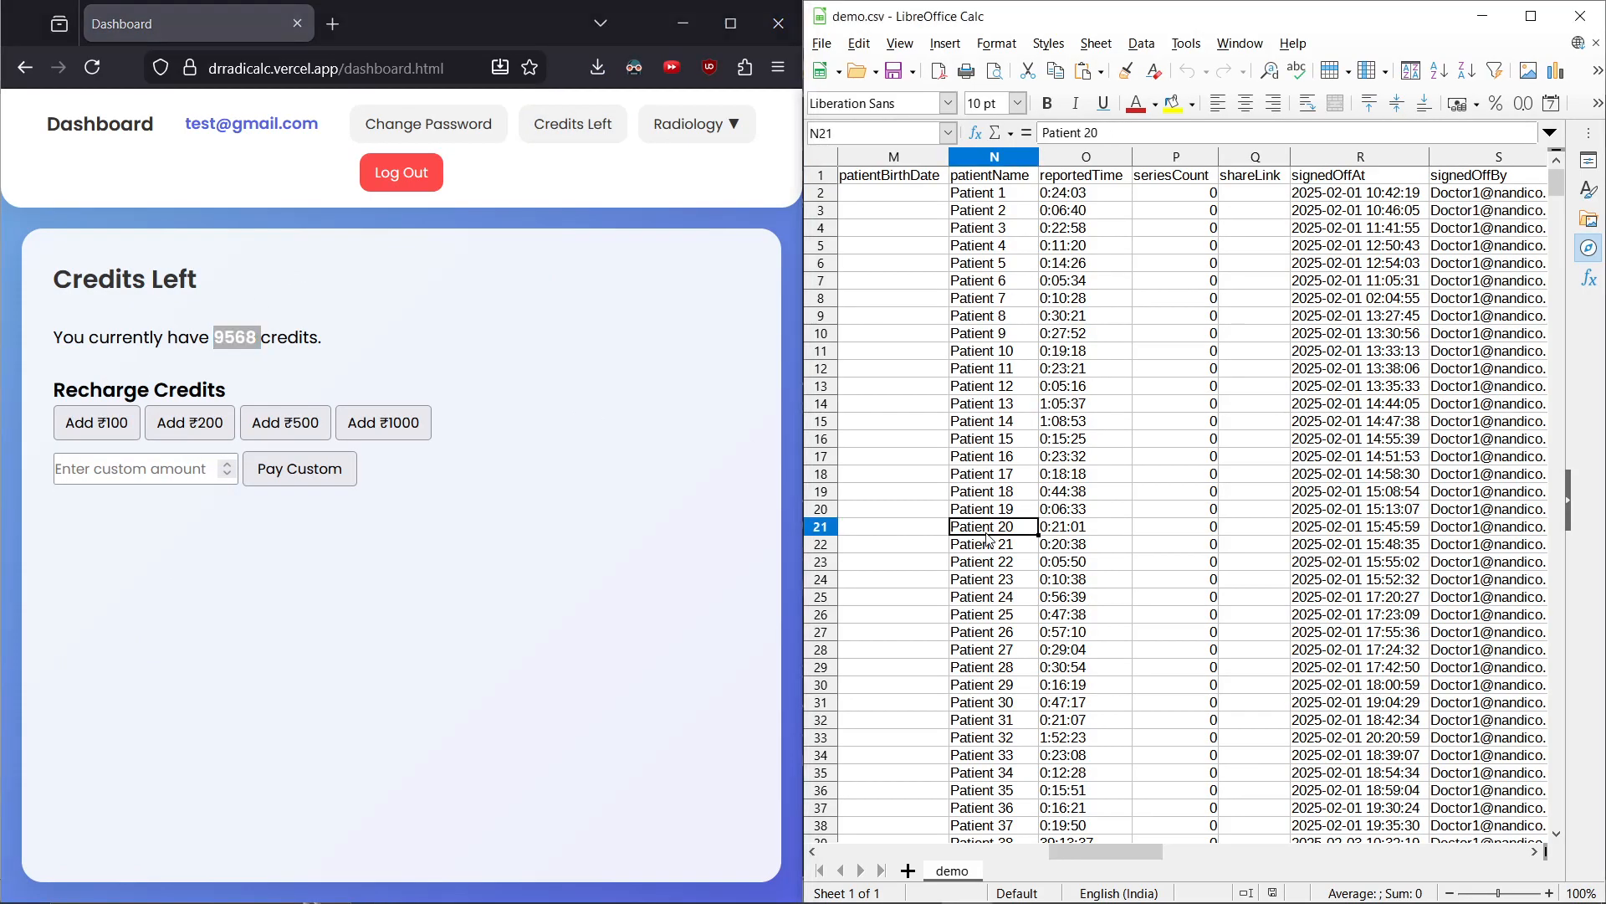
key(ctrl+Down)
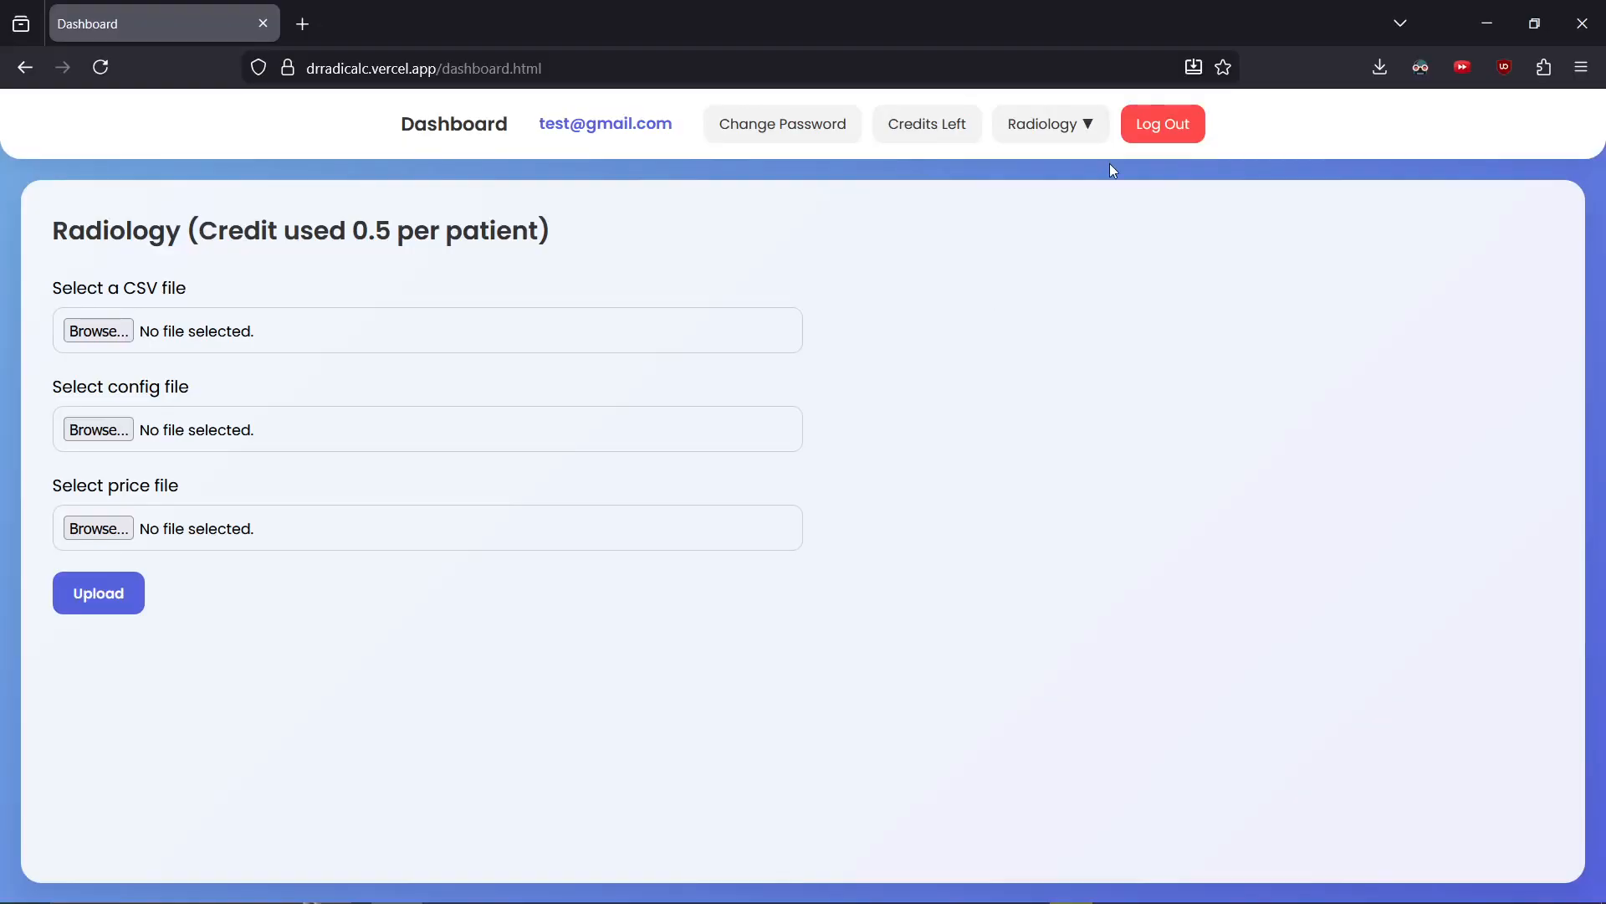
Log out of the dashboard
click(1159, 132)
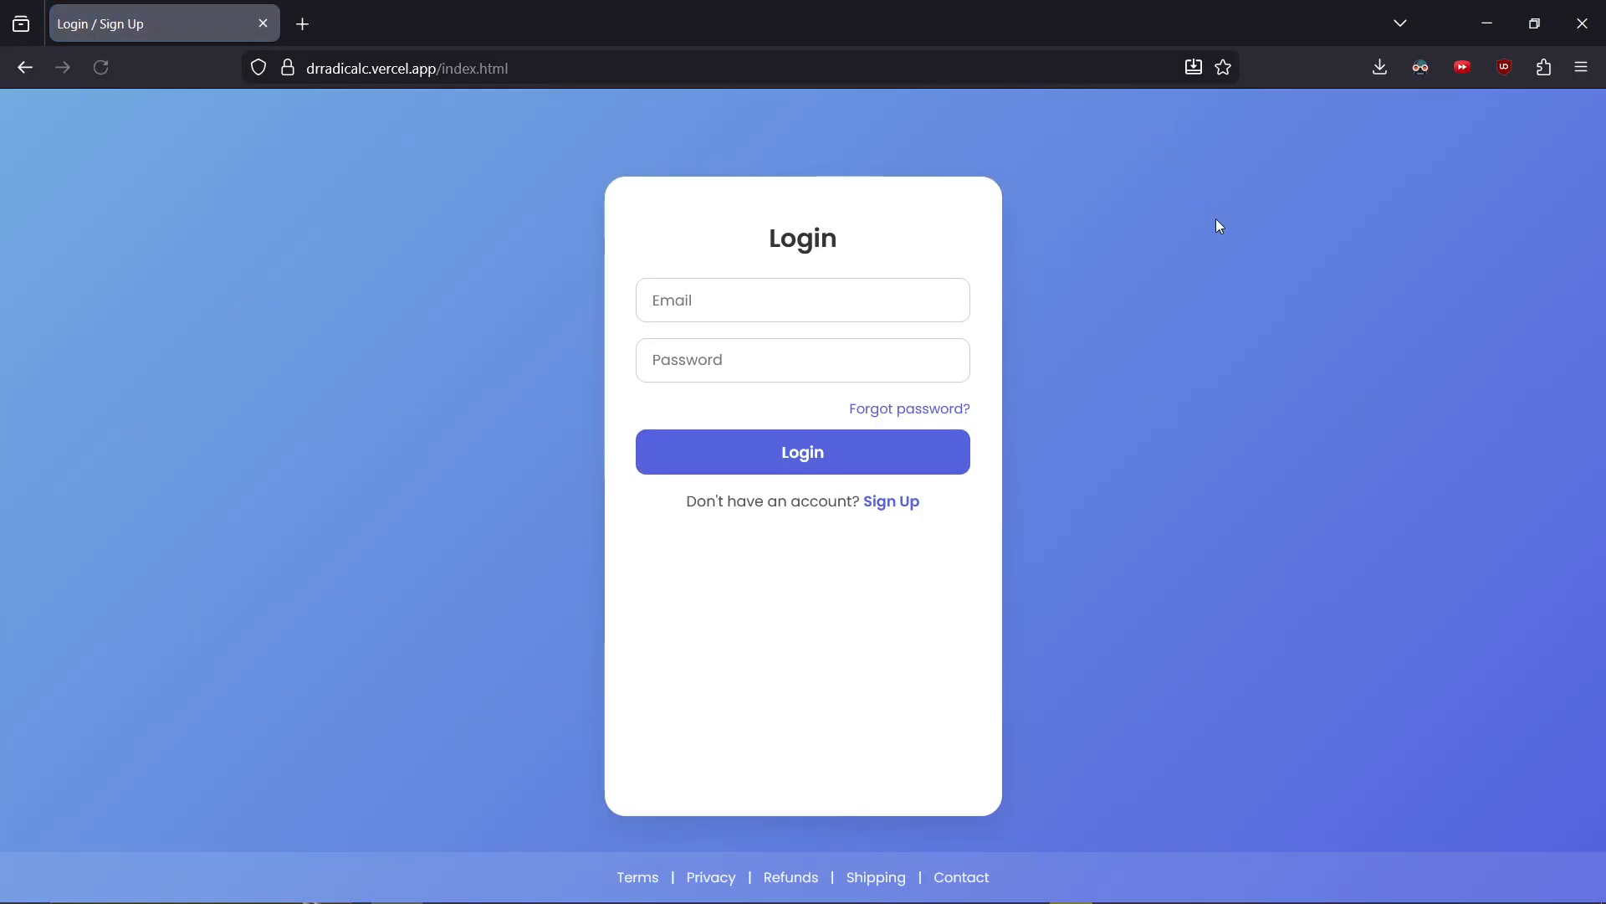